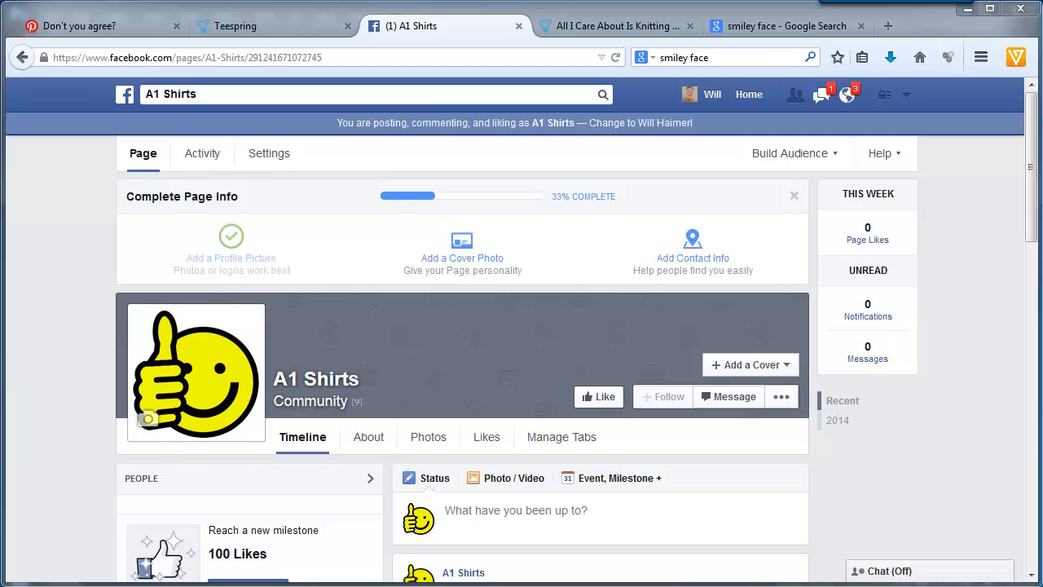
- Open the Facebook ad creation page at facebook.com/ads/create in place of the A1 Shirts page
{"action": "left_click", "coordinate": [287, 57]}
{"action": "right_click", "coordinate": [287, 57]}
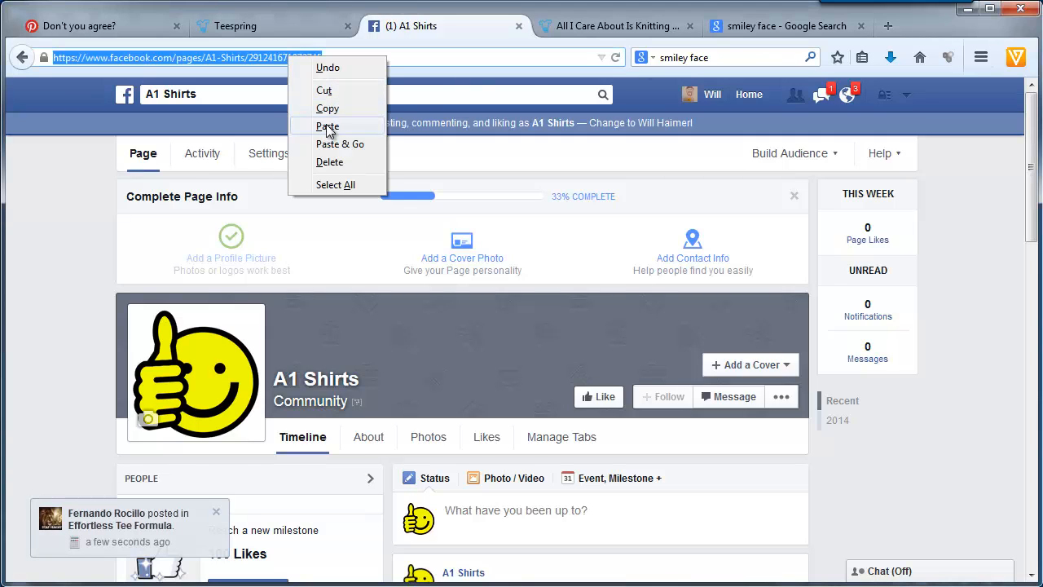
{"action": "left_click", "coordinate": [300, 125]}
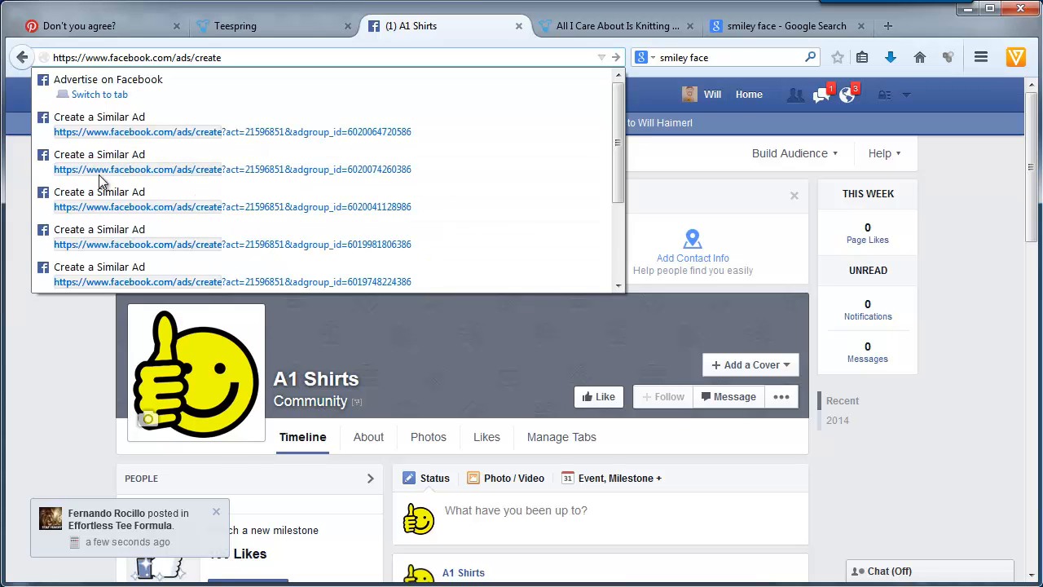
{"action": "left_click", "coordinate": [242, 55]}
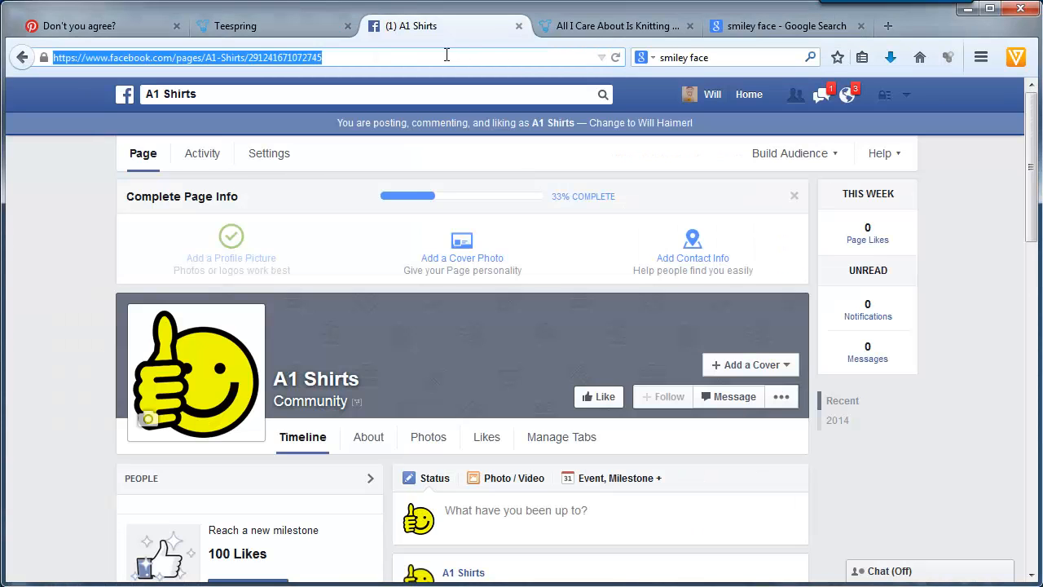
{"action": "right_click", "coordinate": [298, 55]}
{"action": "left_click", "coordinate": [348, 145]}
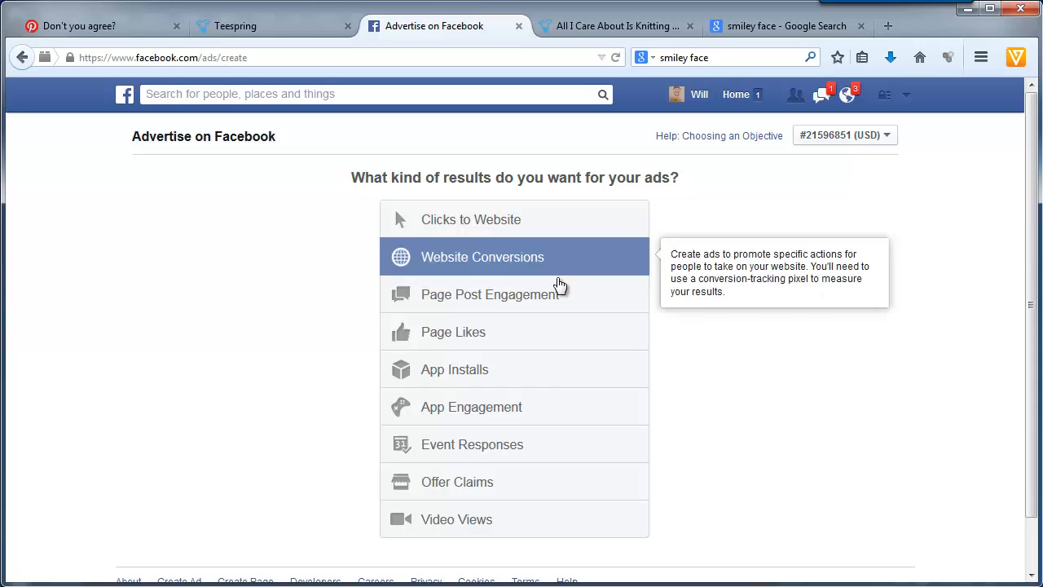
- Start a Page Post Engagement ad for the A1 Shirts page, boosting its "All I Care About Is Knitting" post
{"action": "left_click", "coordinate": [487, 302]}
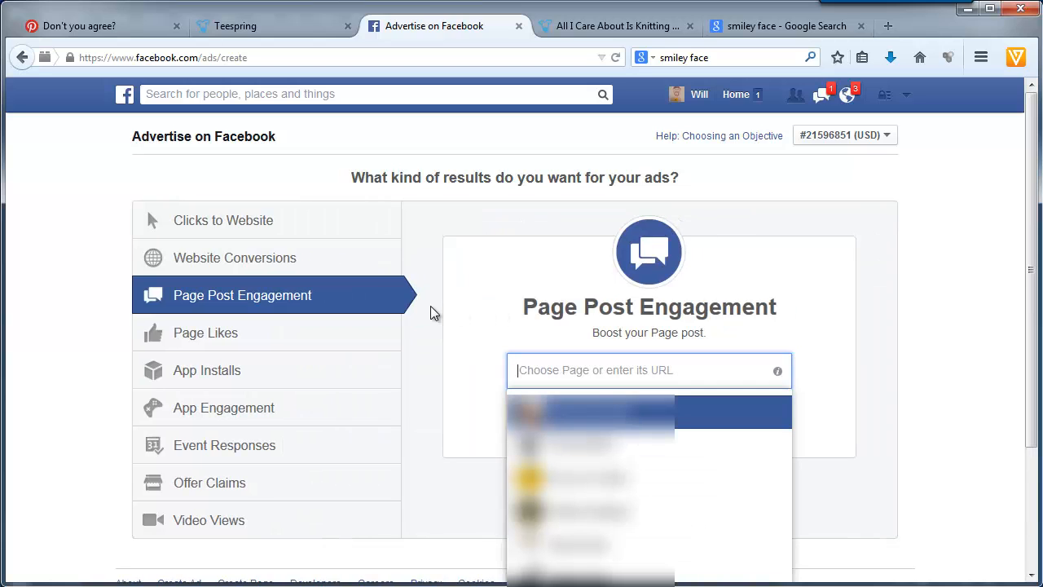
{"action": "type", "text": "a1"}
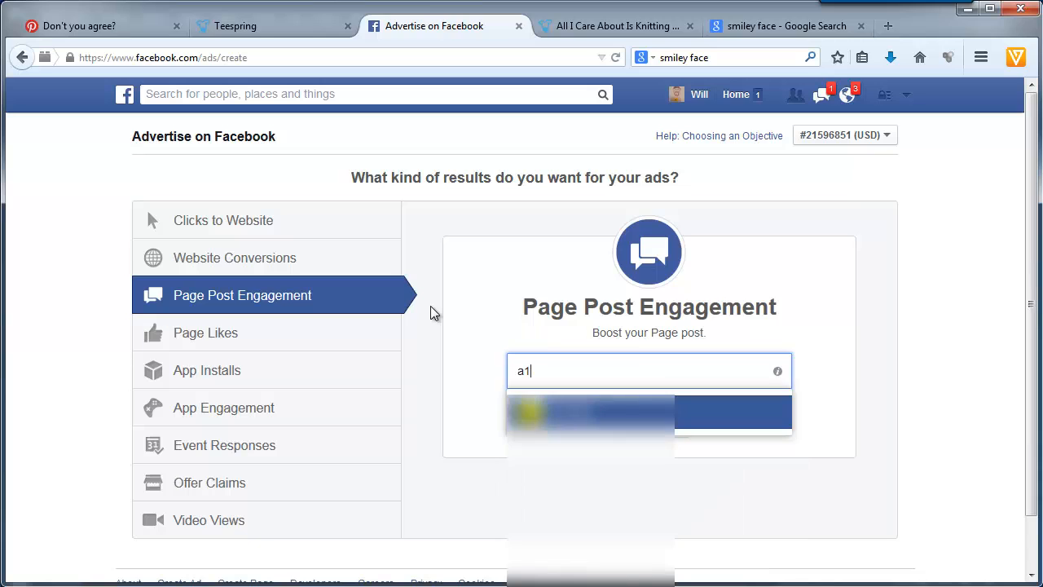
{"action": "left_click", "coordinate": [562, 412]}
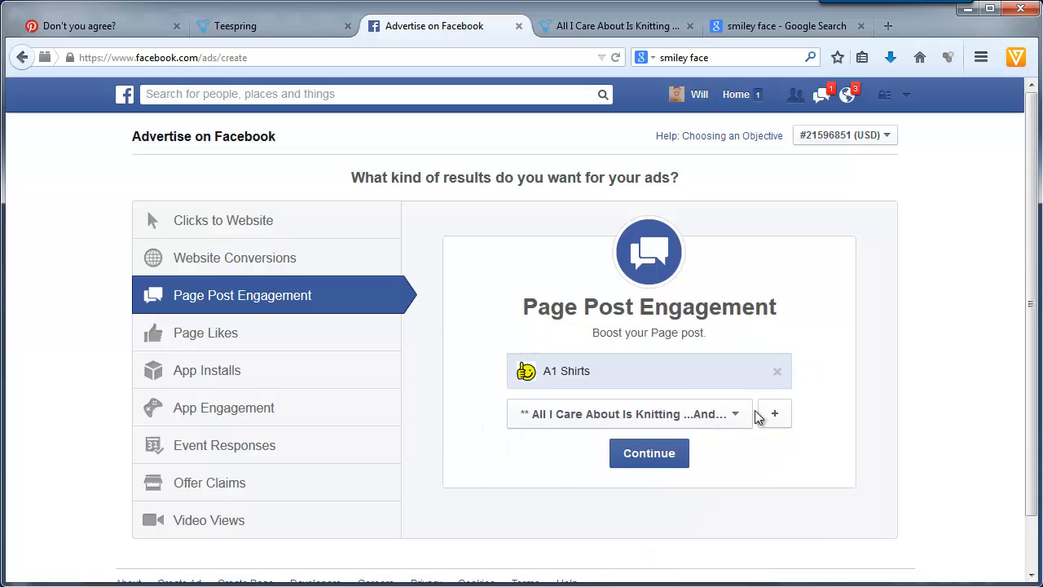
{"action": "left_click", "coordinate": [740, 417]}
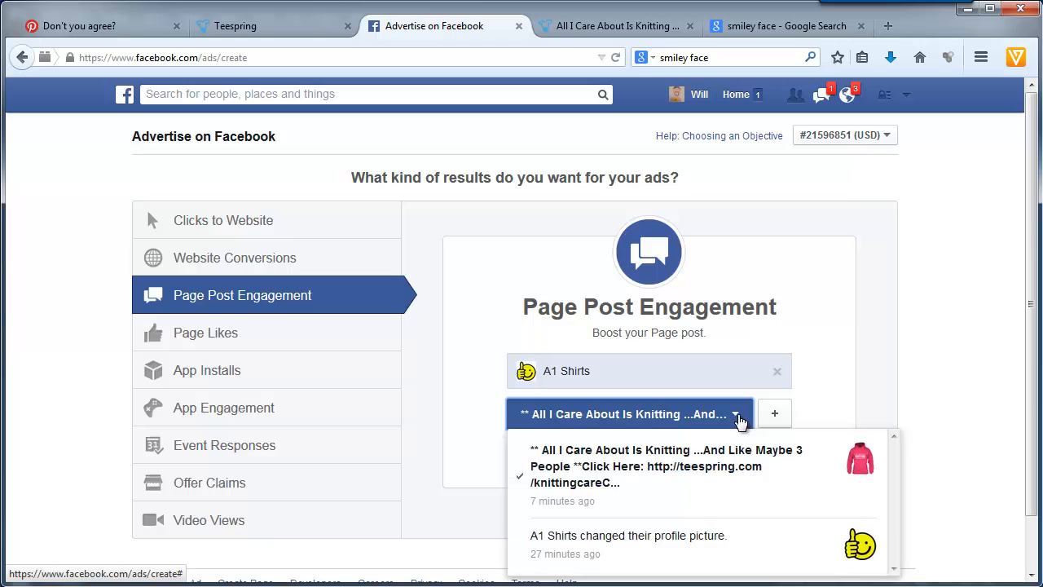
{"action": "left_click", "coordinate": [834, 378]}
{"action": "left_click", "coordinate": [652, 456]}
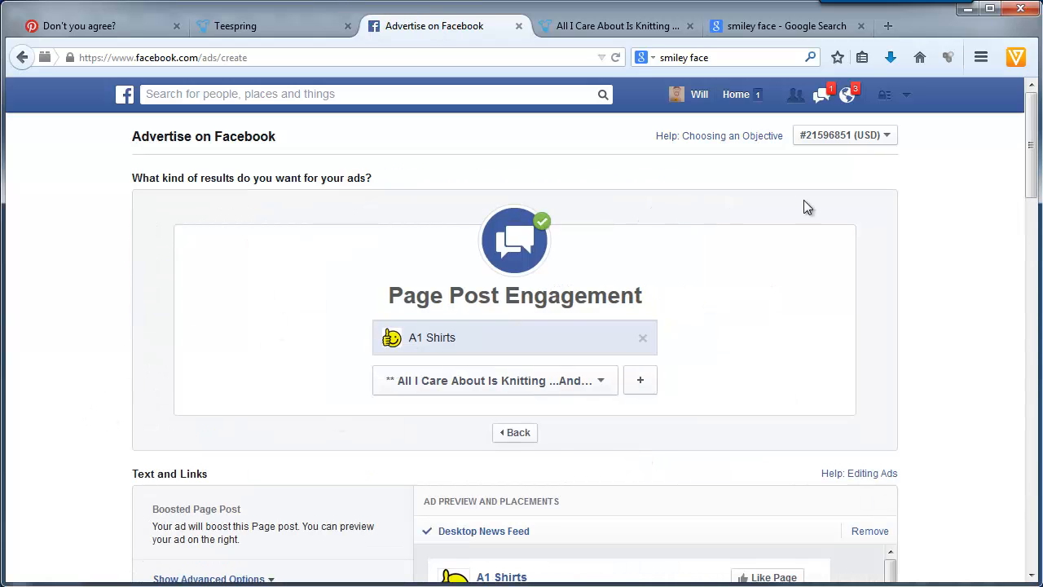
- Remove the Right Column placement and set the ad's URL Tags to a=1 in the advanced options
{"action": "left_click_drag", "start_coordinate": [1034, 158], "coordinate": [1039, 268]}
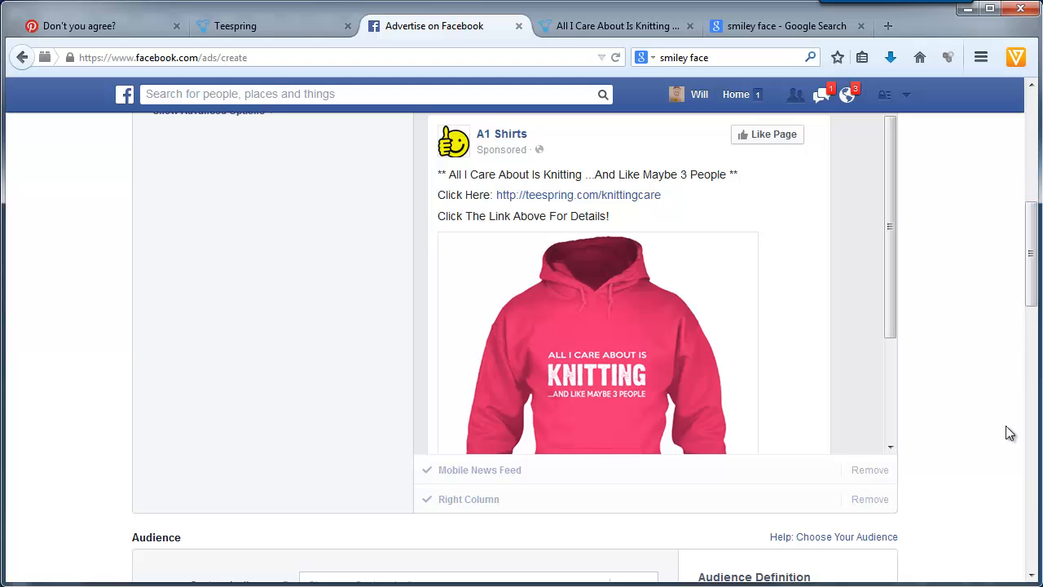
{"action": "left_click", "coordinate": [869, 500]}
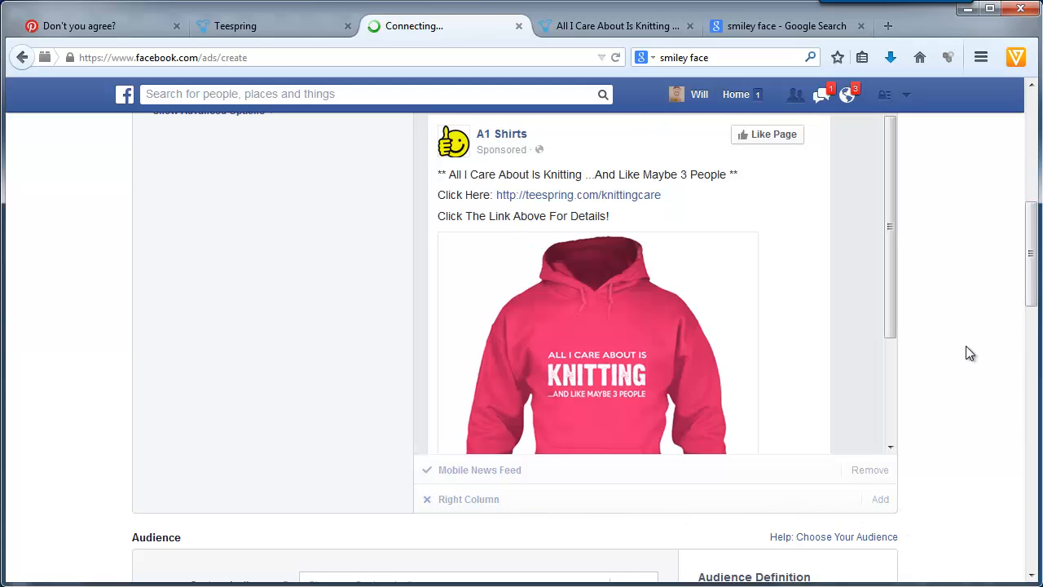
{"action": "left_click_drag", "start_coordinate": [1036, 284], "coordinate": [1037, 244]}
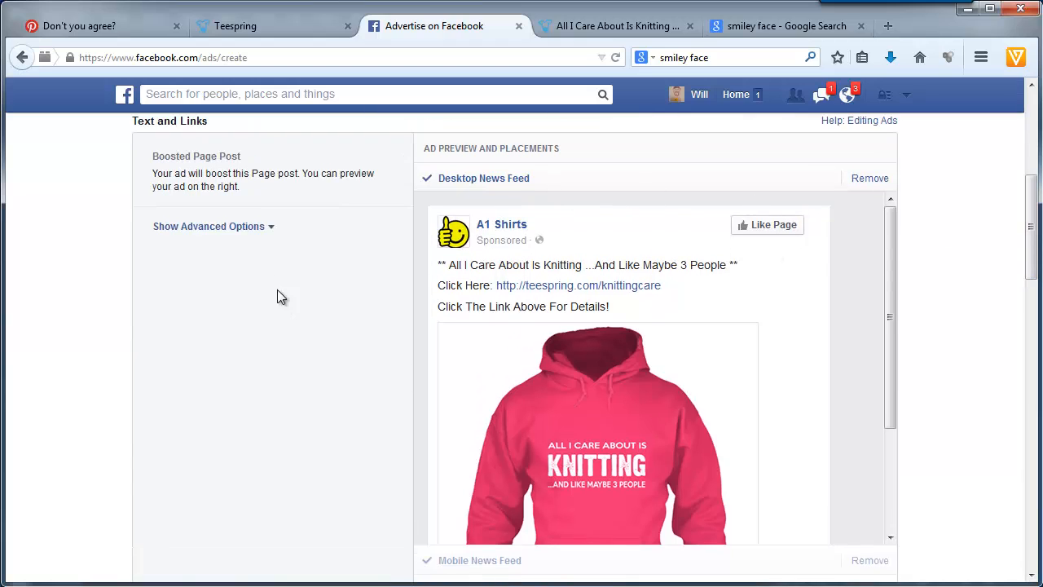
{"action": "left_click", "coordinate": [231, 228]}
{"action": "left_click", "coordinate": [210, 291]}
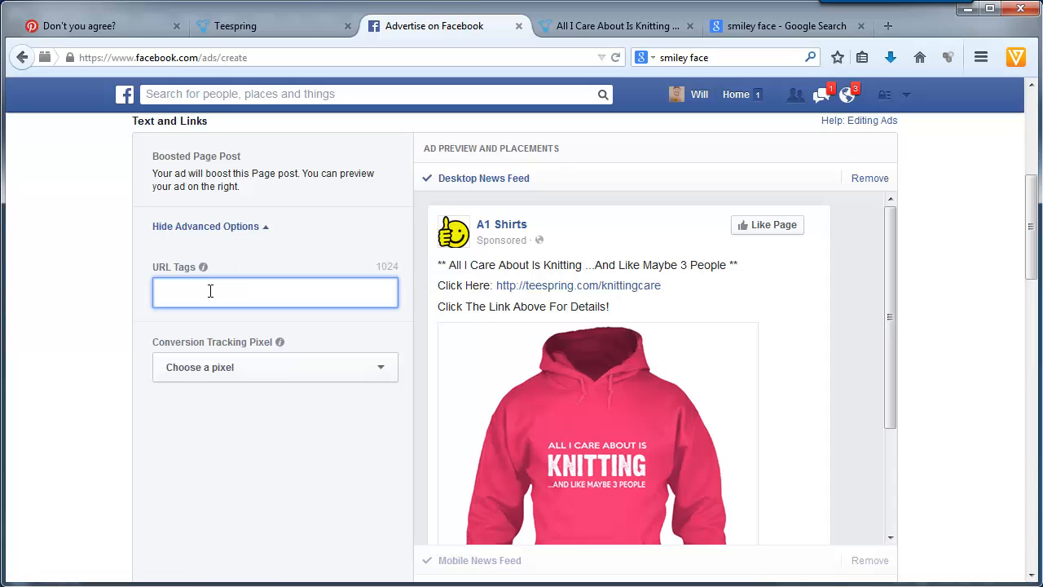
{"action": "type", "text": "a=1"}
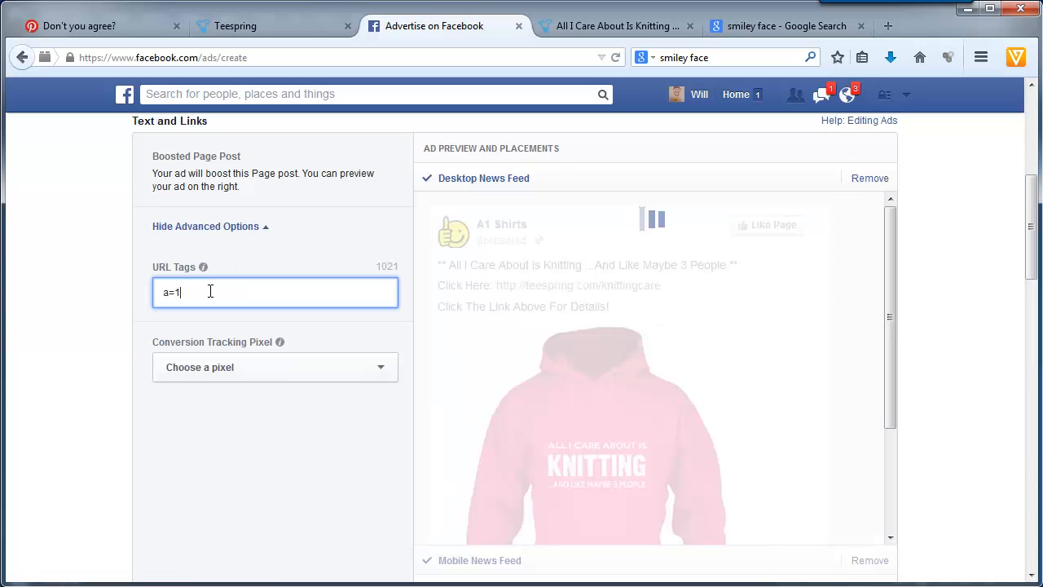
{"action": "left_click", "coordinate": [57, 359]}
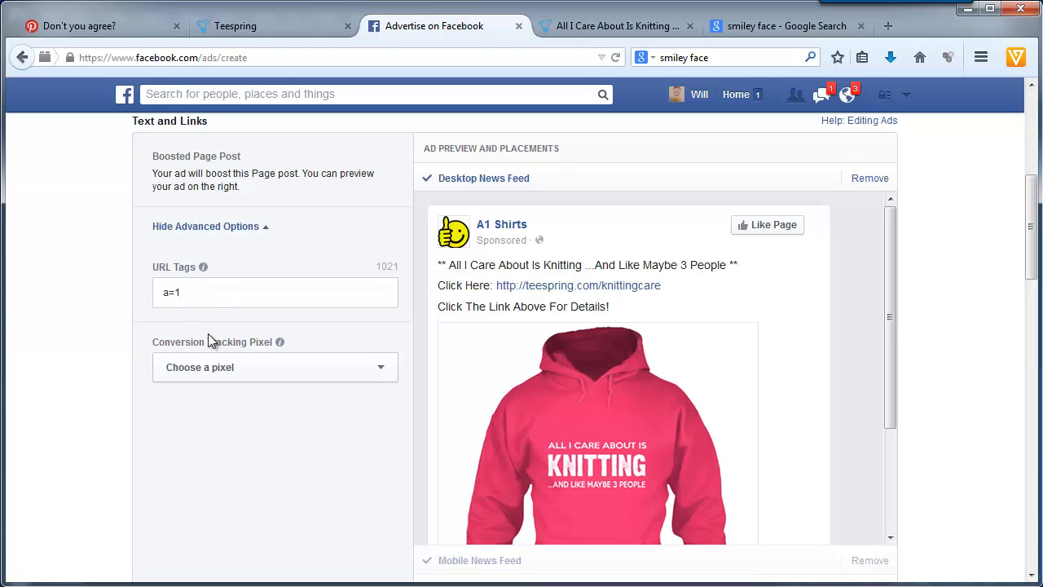
- Assign the "1 - Knitting" conversion tracking pixel to the ad
{"action": "left_click", "coordinate": [268, 372]}
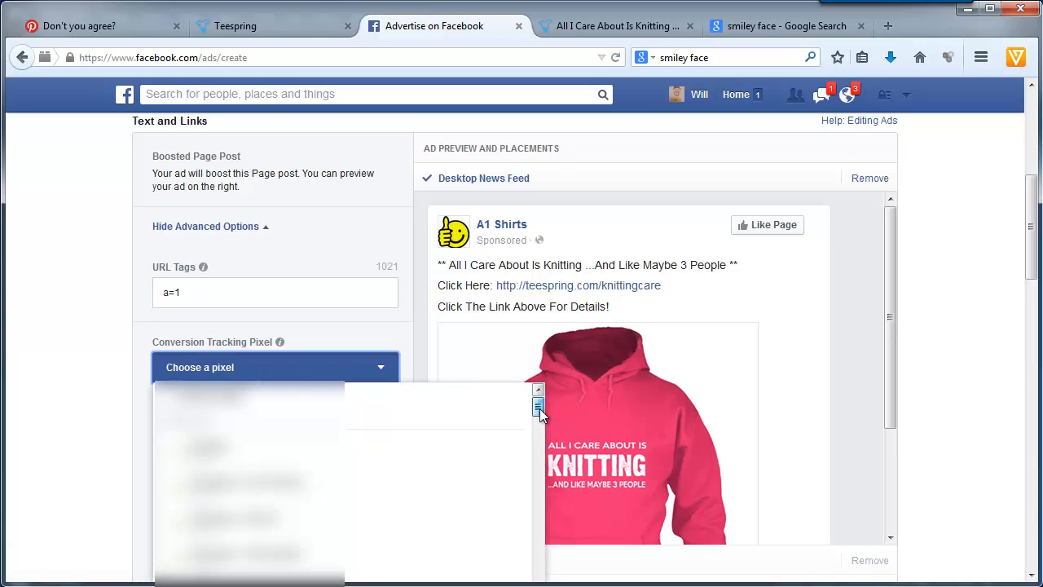
{"action": "left_click_drag", "start_coordinate": [539, 412], "coordinate": [534, 534]}
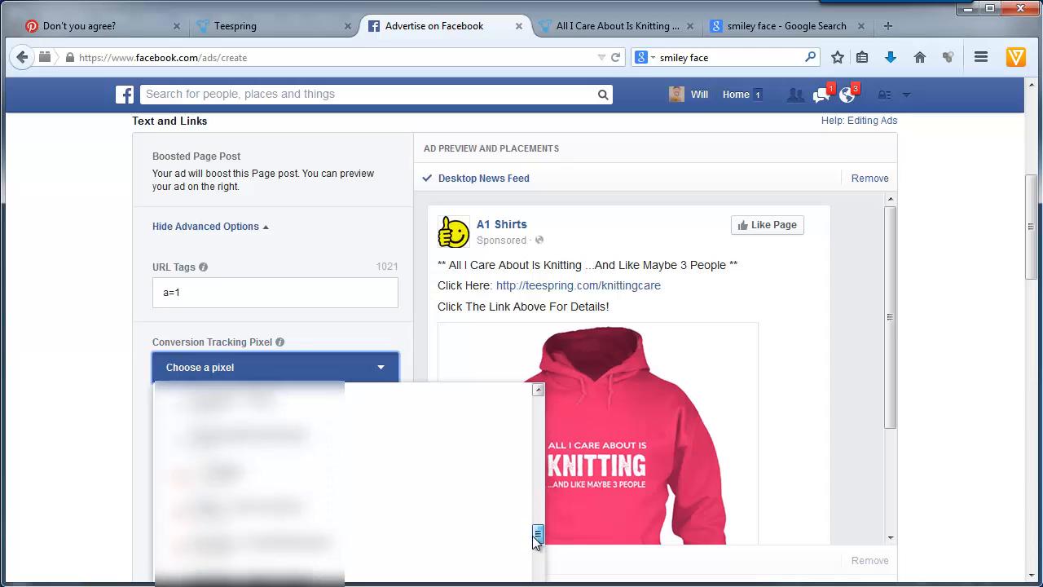
{"action": "left_click", "coordinate": [347, 481]}
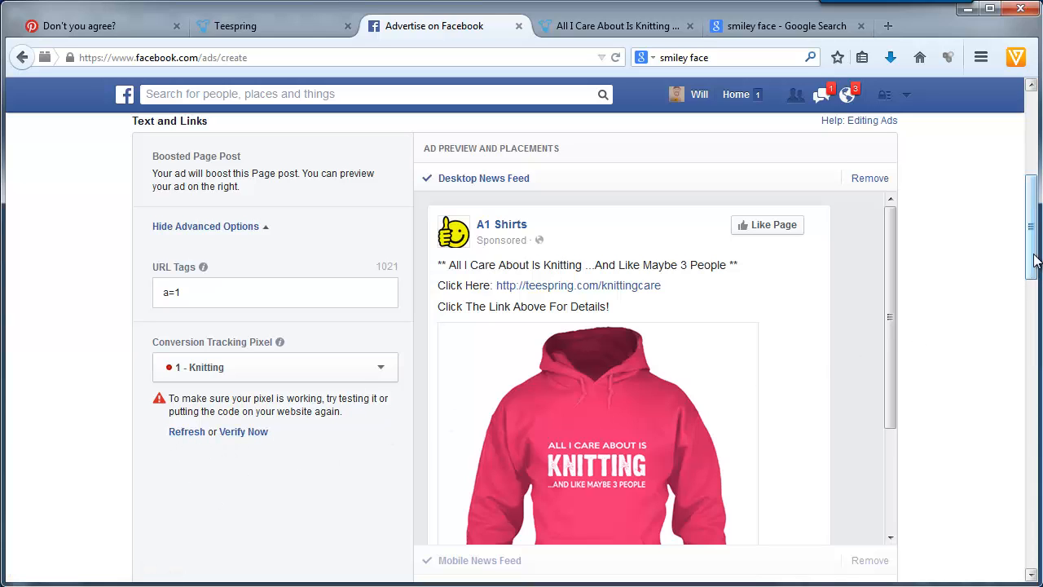
- Add the country United States to the ad audience's locations alongside Canada
{"action": "left_click_drag", "start_coordinate": [1033, 259], "coordinate": [1039, 385]}
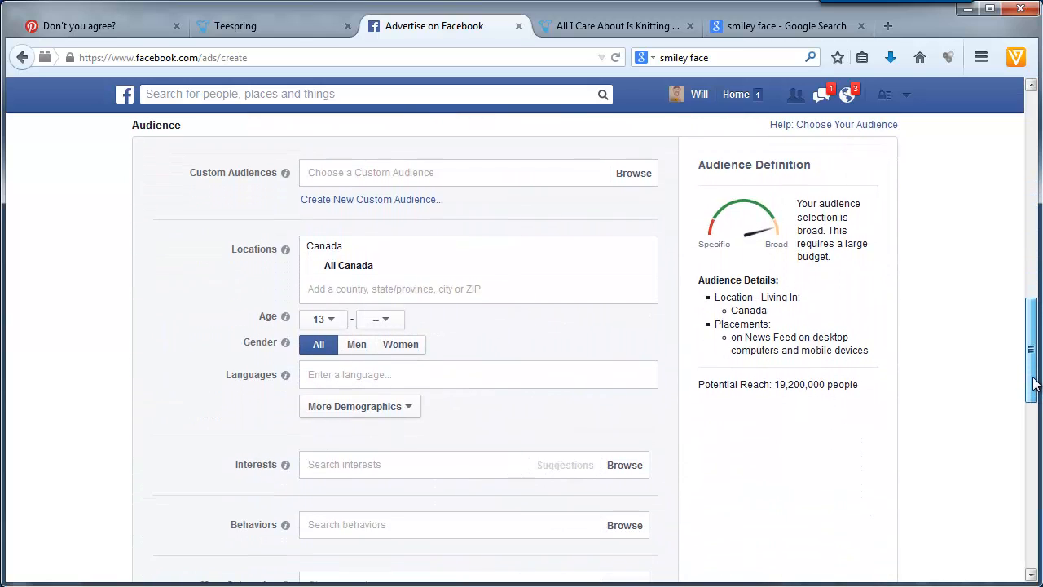
{"action": "left_click", "coordinate": [437, 285]}
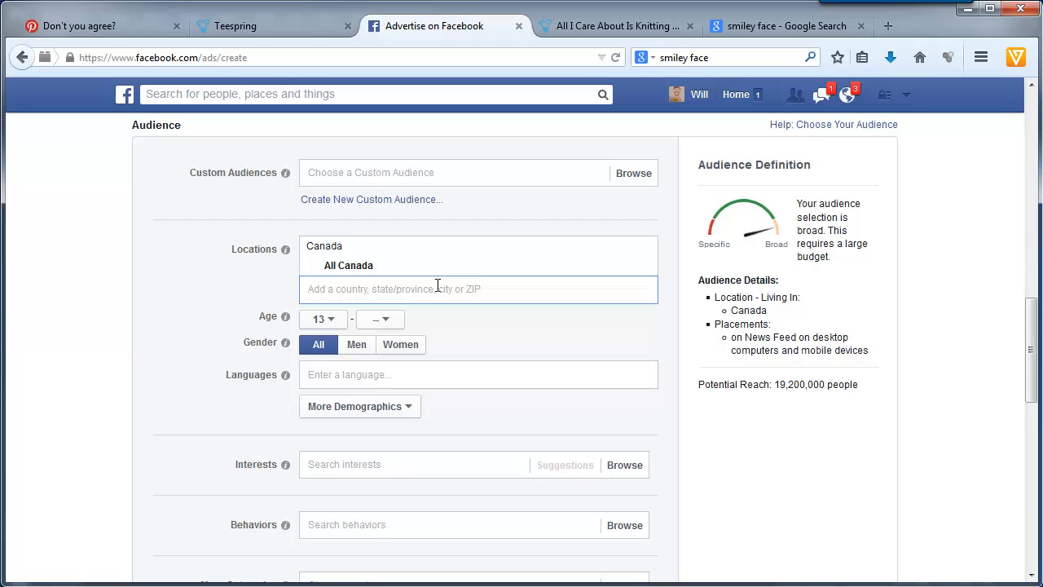
{"action": "type", "text": "united states"}
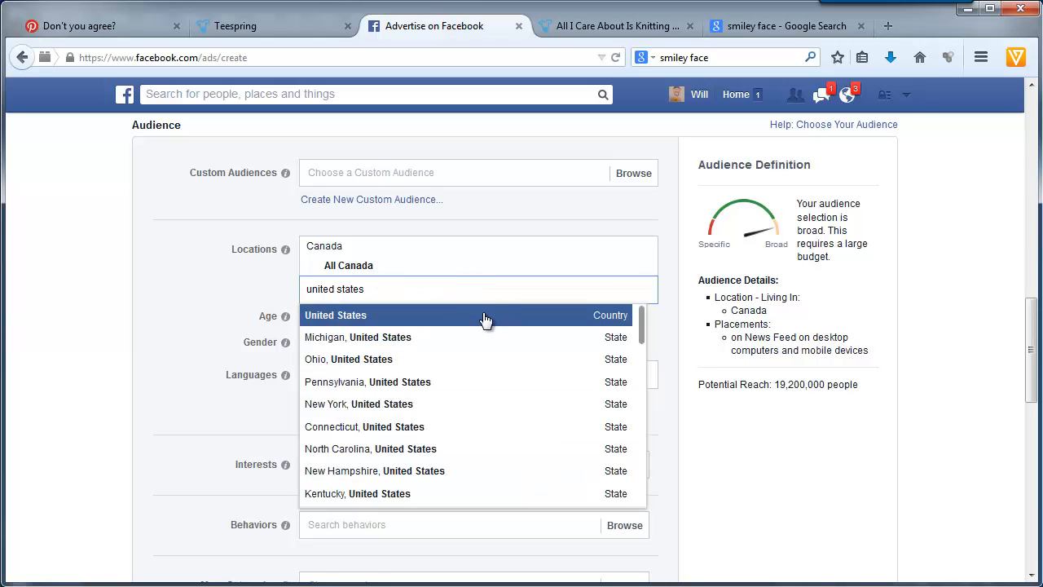
{"action": "left_click", "coordinate": [484, 317]}
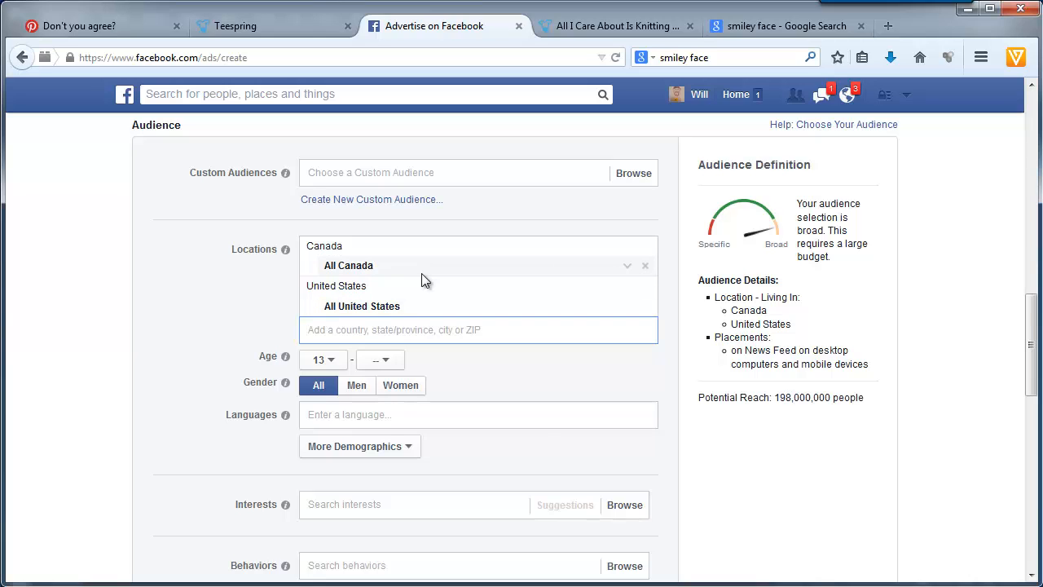
- Set the ad audience's minimum age to 35 and restrict its gender to Women
{"action": "left_click", "coordinate": [330, 361]}
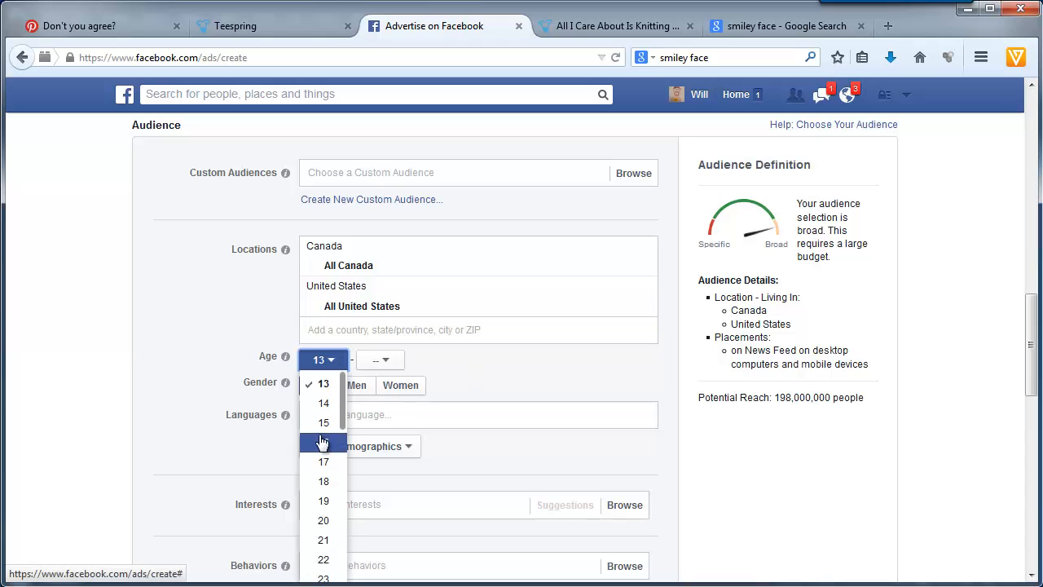
{"action": "scroll", "coordinate": [320, 437], "scroll_direction": "down", "scroll_amount": 3}
{"action": "scroll", "coordinate": [321, 441], "scroll_direction": "down", "scroll_amount": 2}
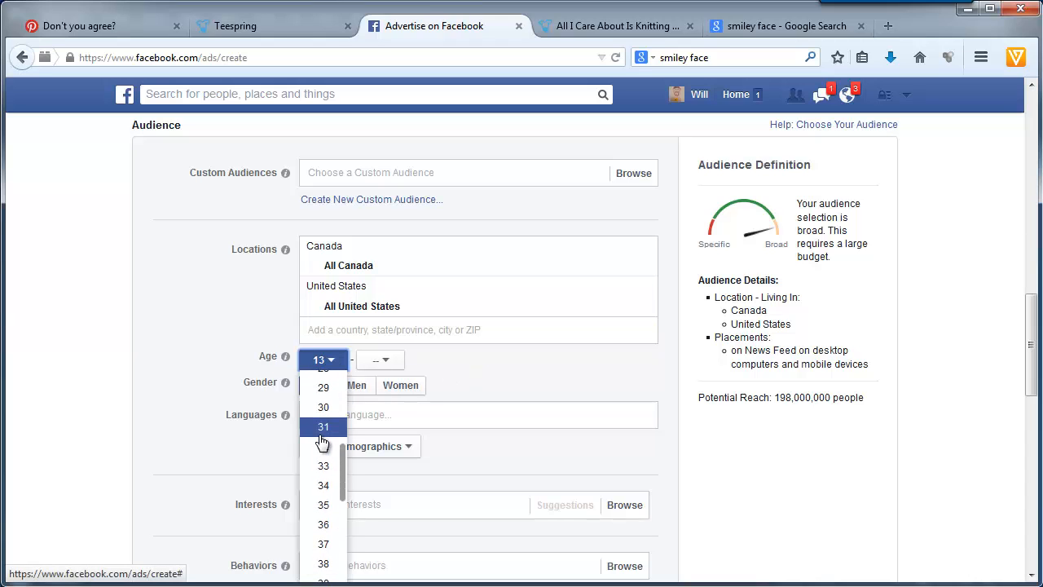
{"action": "left_click", "coordinate": [321, 502]}
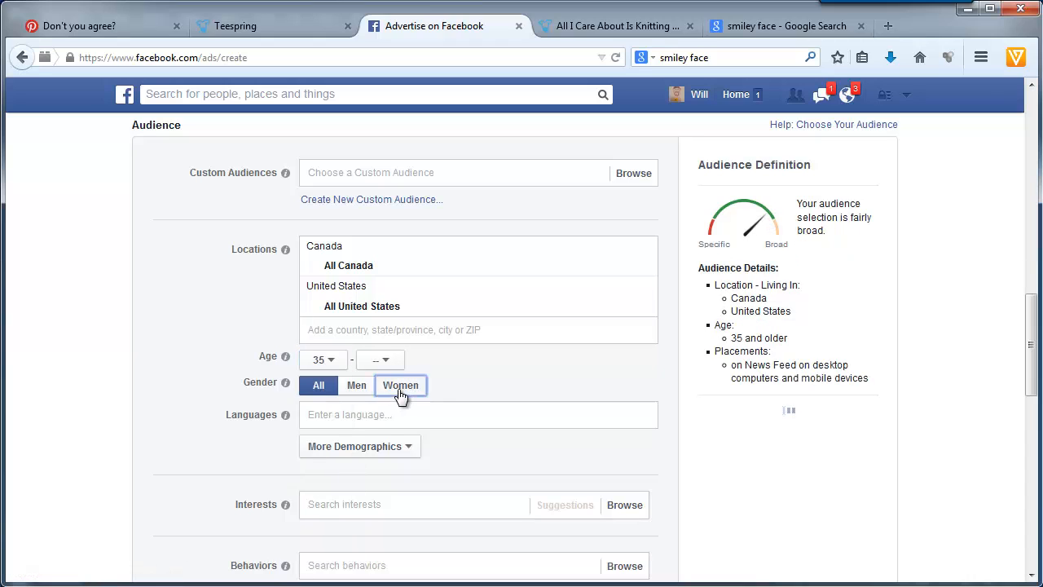
{"action": "left_click", "coordinate": [400, 387]}
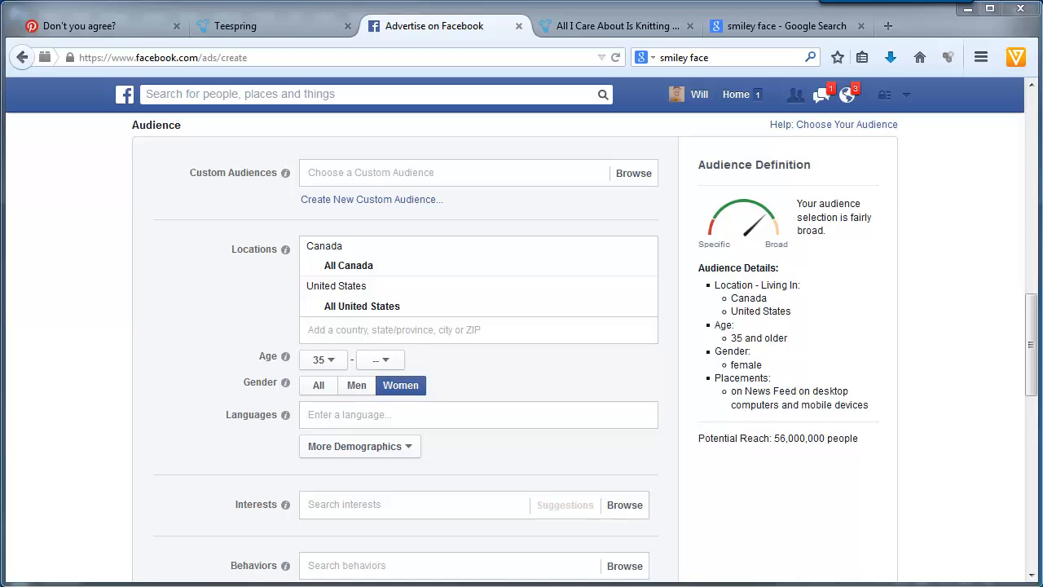
- Load Facebook Audience Insights (facebook.com/ads/audience_insights/) in the browser tab holding the Teespring knitting campaign
{"action": "left_click", "coordinate": [611, 27]}
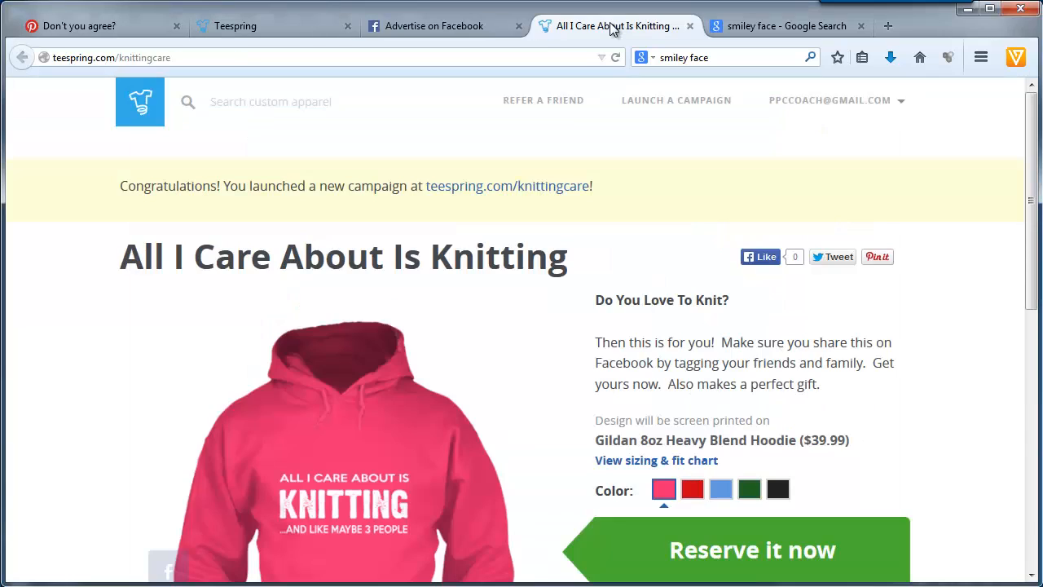
{"action": "left_click", "coordinate": [265, 58]}
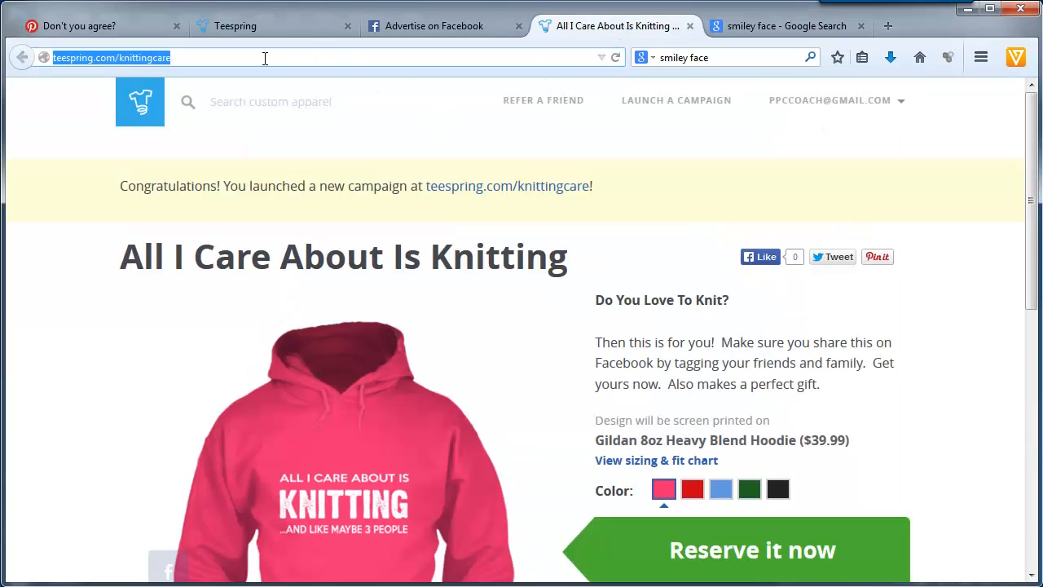
{"action": "right_click", "coordinate": [265, 58]}
{"action": "left_click", "coordinate": [303, 128]}
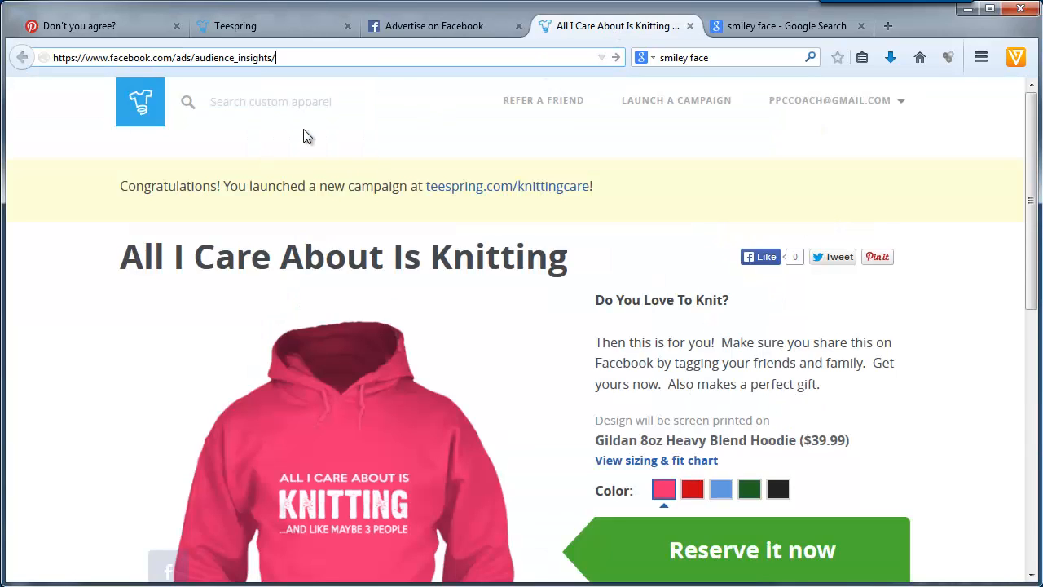
{"action": "left_click", "coordinate": [293, 61]}
{"action": "key", "text": "Return"}
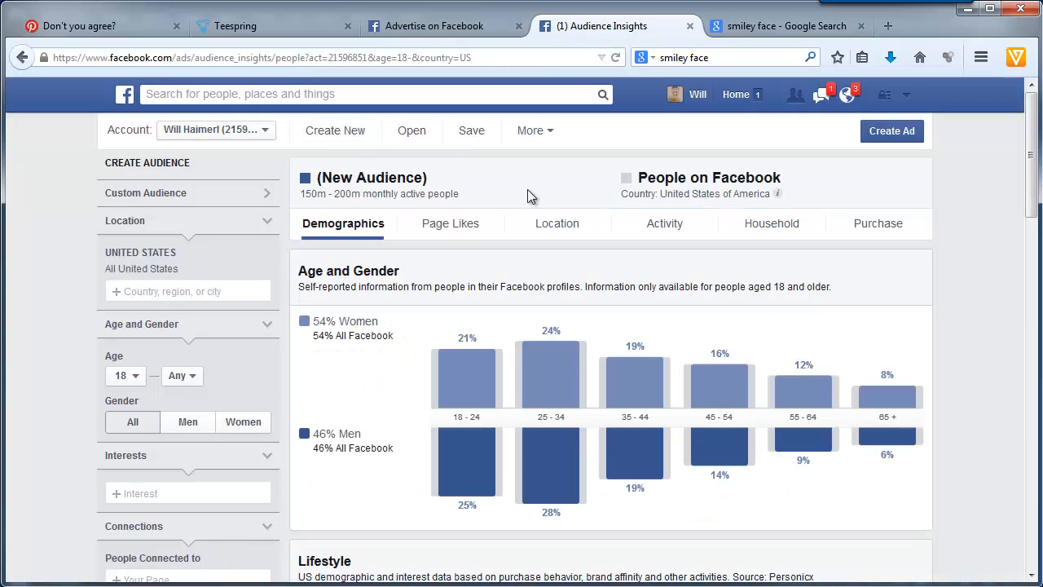
- Limit the new Audience Insights audience to women with a minimum age of 35
{"action": "left_click", "coordinate": [136, 376]}
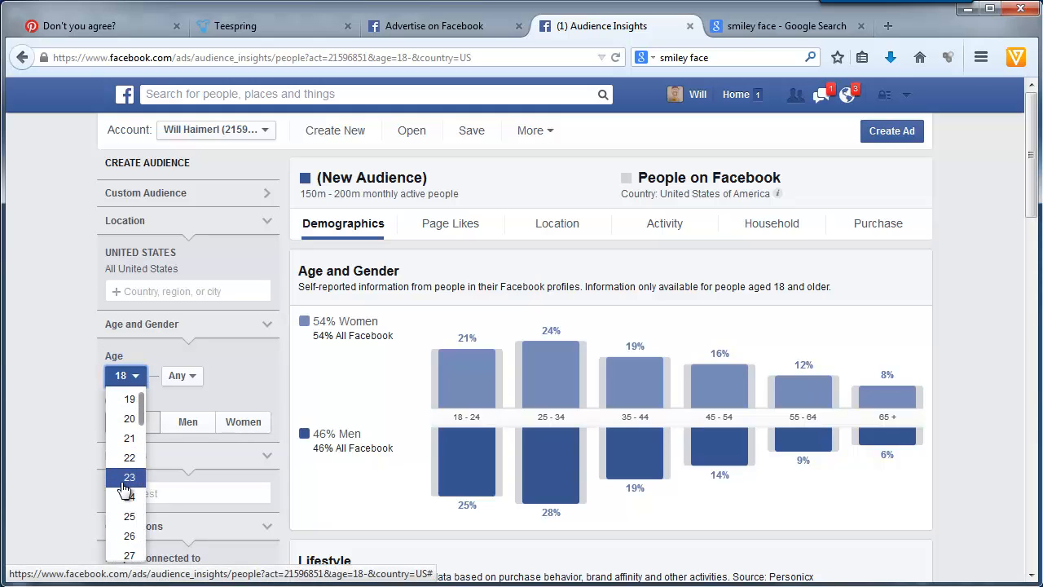
{"action": "scroll", "coordinate": [125, 487], "scroll_direction": "down", "scroll_amount": 2}
{"action": "scroll", "coordinate": [126, 487], "scroll_direction": "down", "scroll_amount": 2}
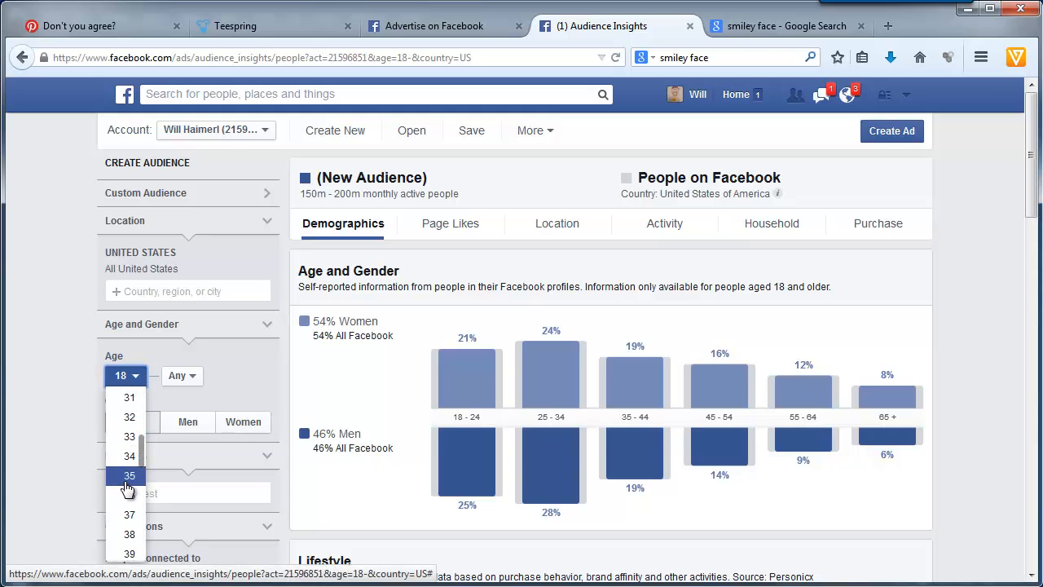
{"action": "left_click", "coordinate": [128, 476]}
{"action": "left_click", "coordinate": [236, 422]}
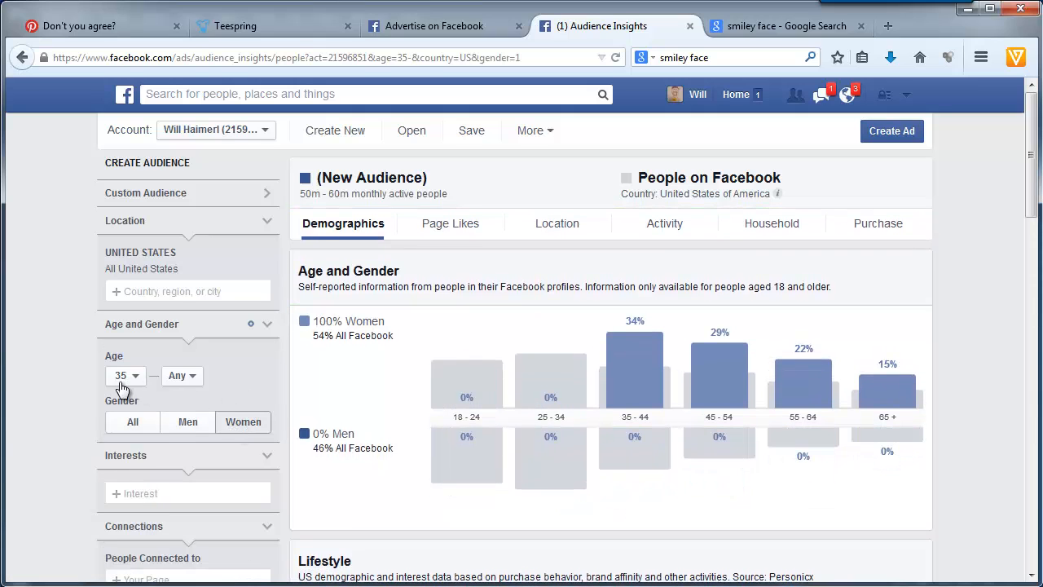
- Add Knitting as an interest of the Audience Insights audience
{"action": "left_click", "coordinate": [142, 493]}
{"action": "type", "text": "knitting"}
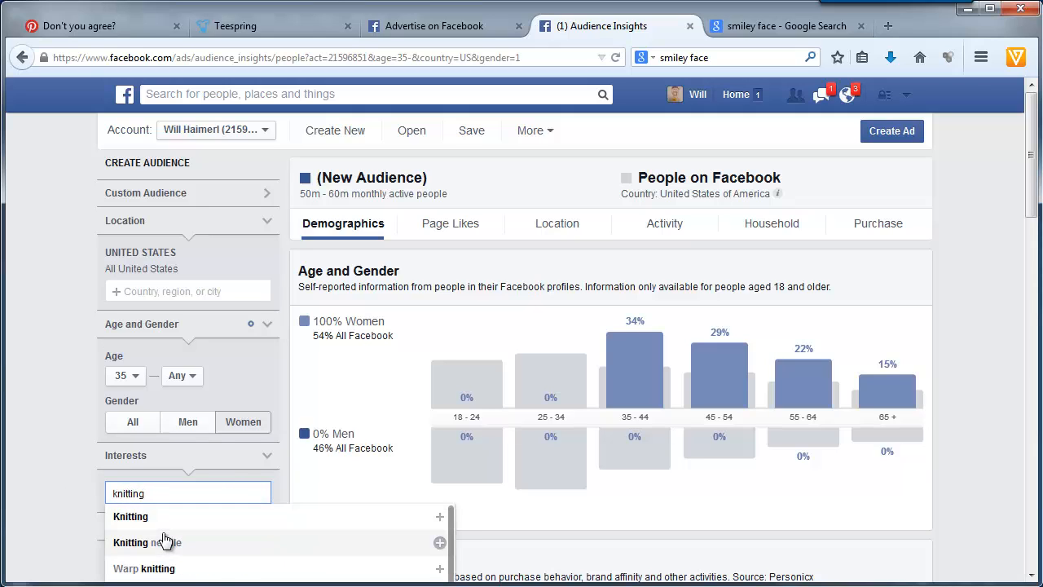
{"action": "left_click", "coordinate": [124, 513]}
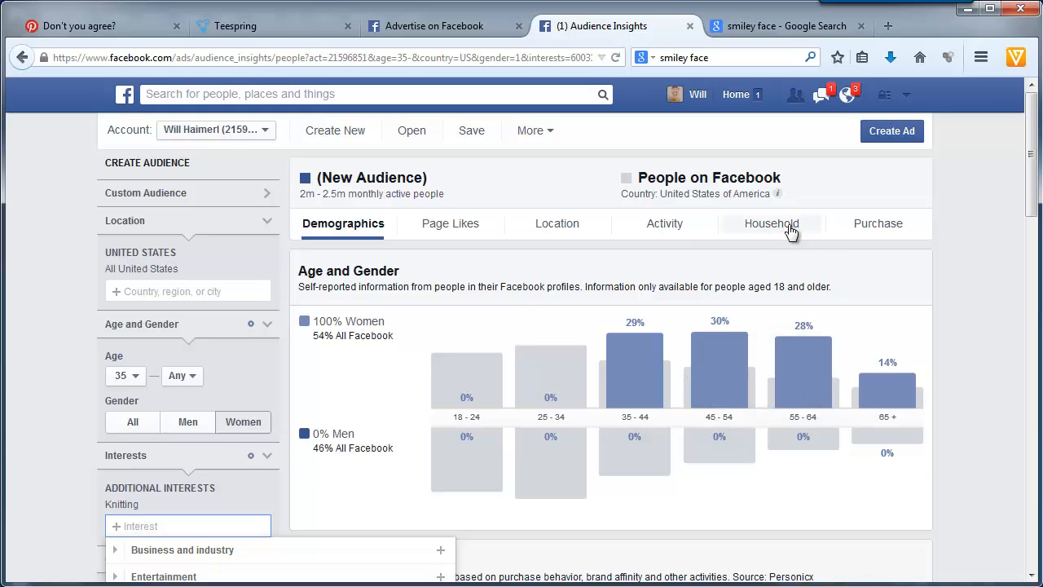
- Examine the knitting audience's Purchase and Household data, including the Clothing row under Purchase Behavior
{"action": "left_click", "coordinate": [868, 231]}
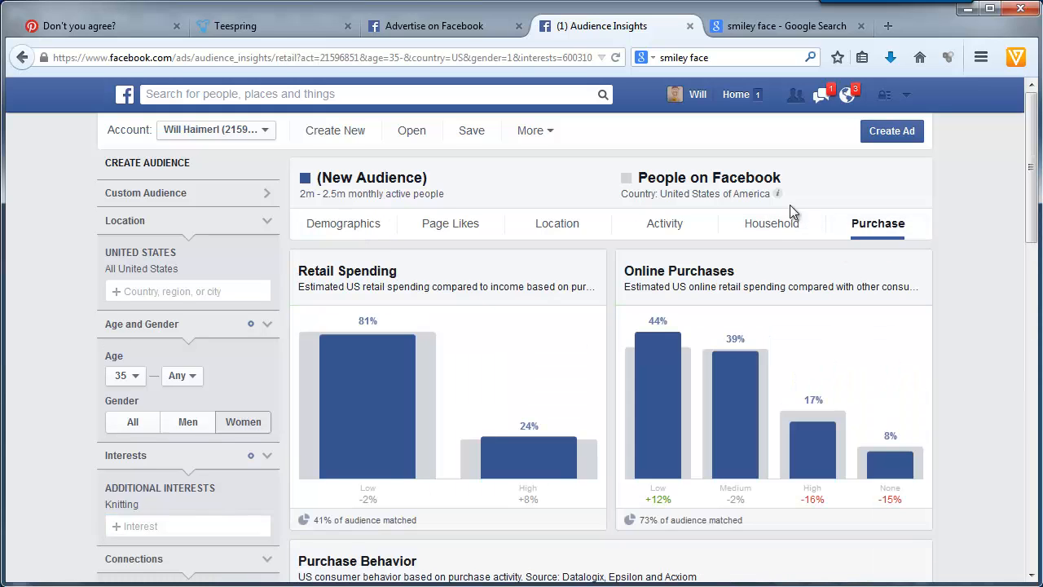
{"action": "left_click", "coordinate": [770, 231]}
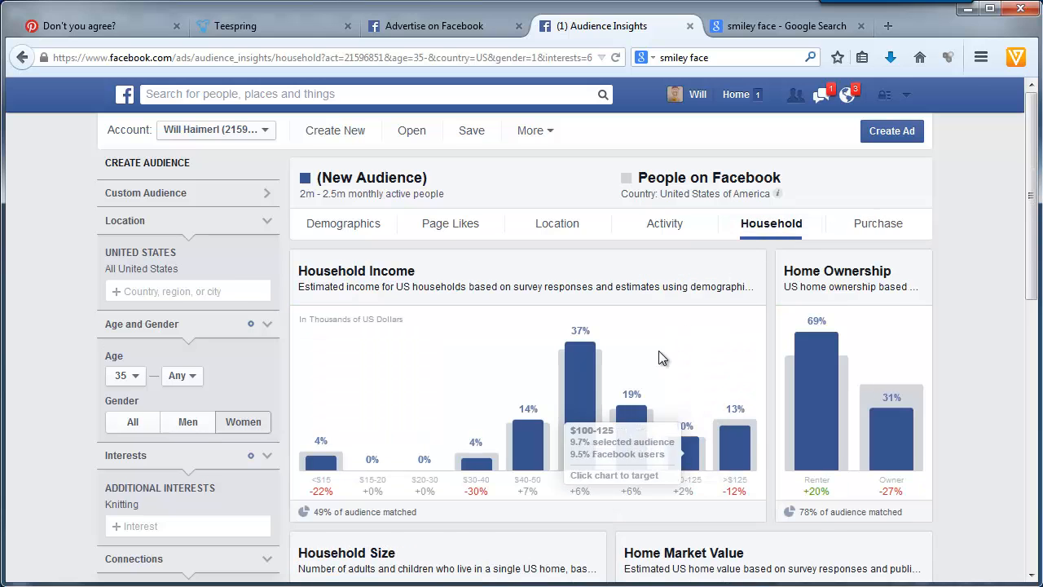
{"action": "scroll", "coordinate": [658, 356], "scroll_direction": "down", "scroll_amount": 4}
{"action": "scroll", "coordinate": [658, 356], "scroll_direction": "up", "scroll_amount": 4}
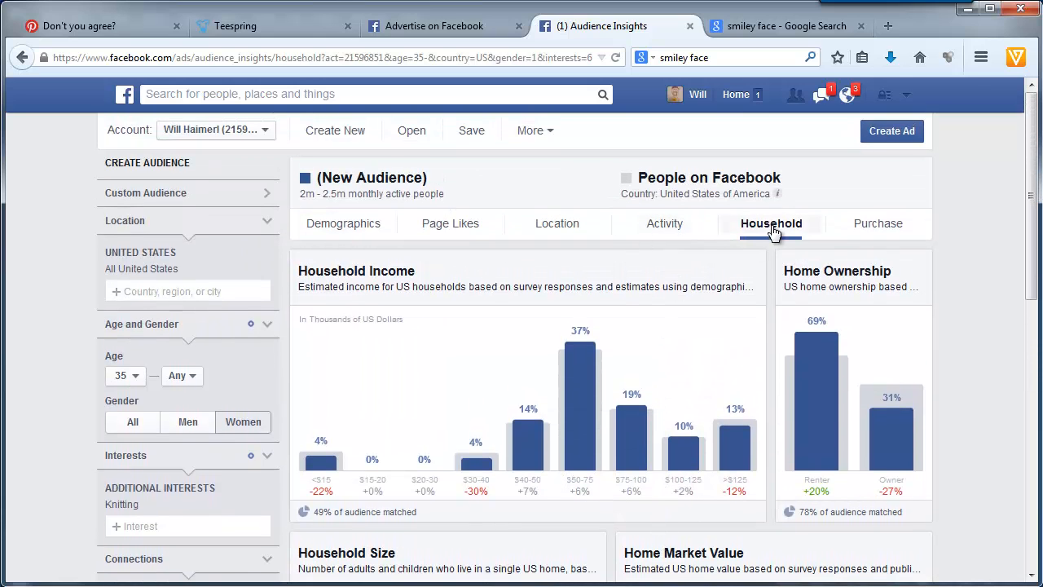
{"action": "left_click", "coordinate": [869, 230]}
{"action": "scroll", "coordinate": [695, 361], "scroll_direction": "down", "scroll_amount": 5}
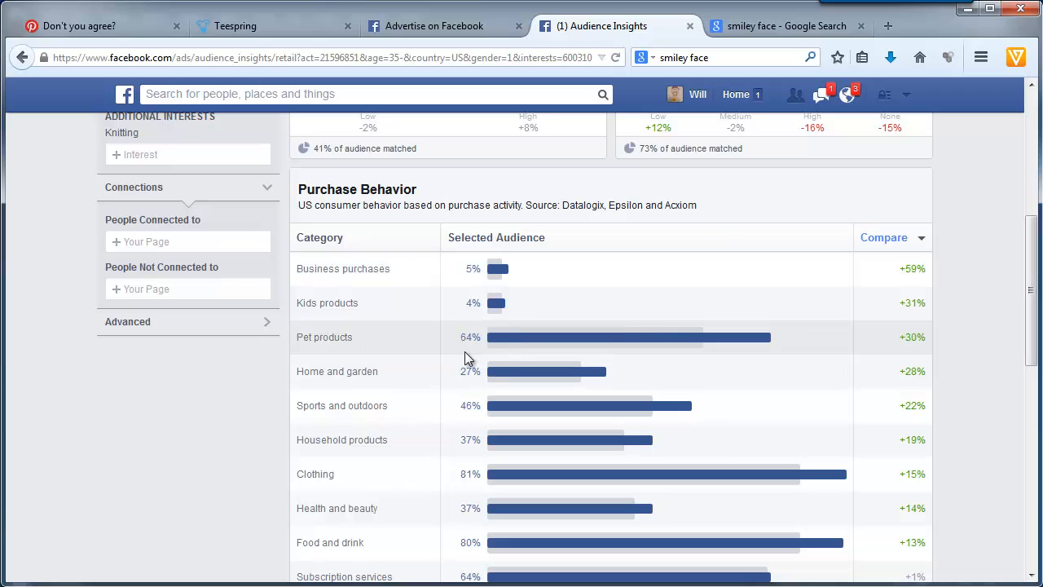
{"action": "mouse_move", "coordinate": [508, 475]}
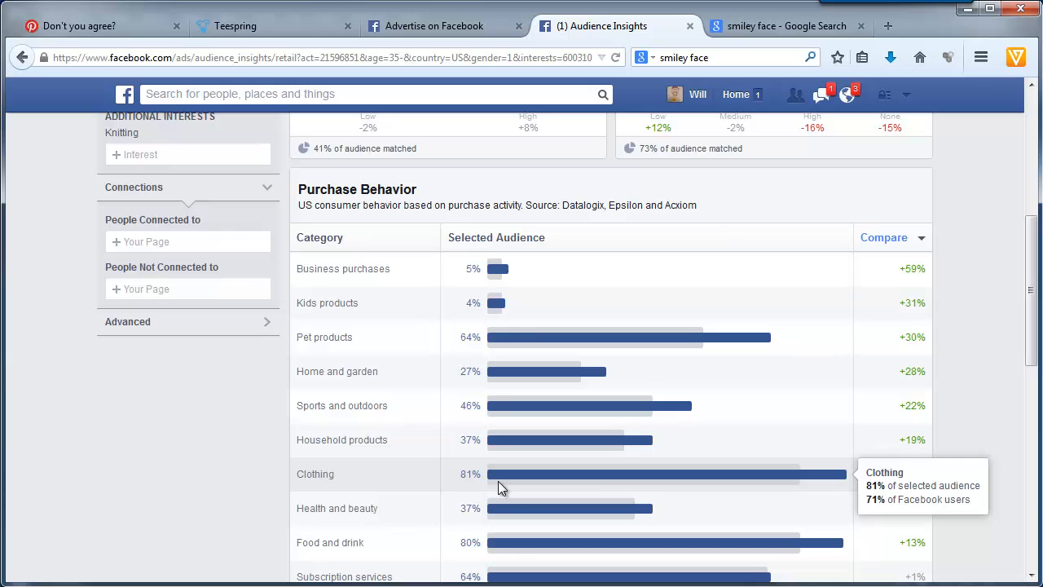
{"action": "scroll", "coordinate": [498, 482], "scroll_direction": "up", "scroll_amount": 5}
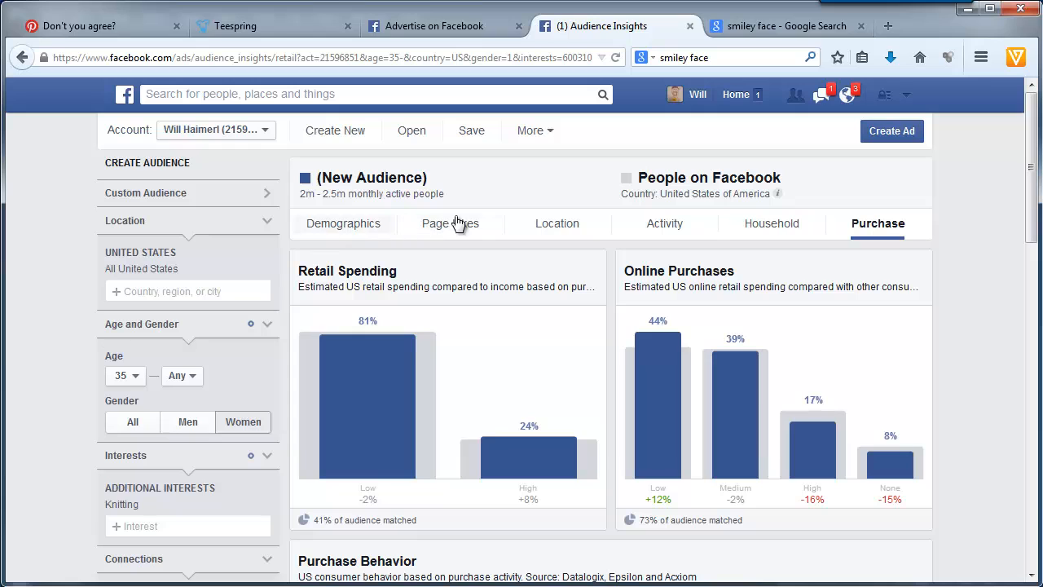
- Show the knitting audience's Page Likes and sort the relevant pages by audience size
{"action": "left_click", "coordinate": [436, 231]}
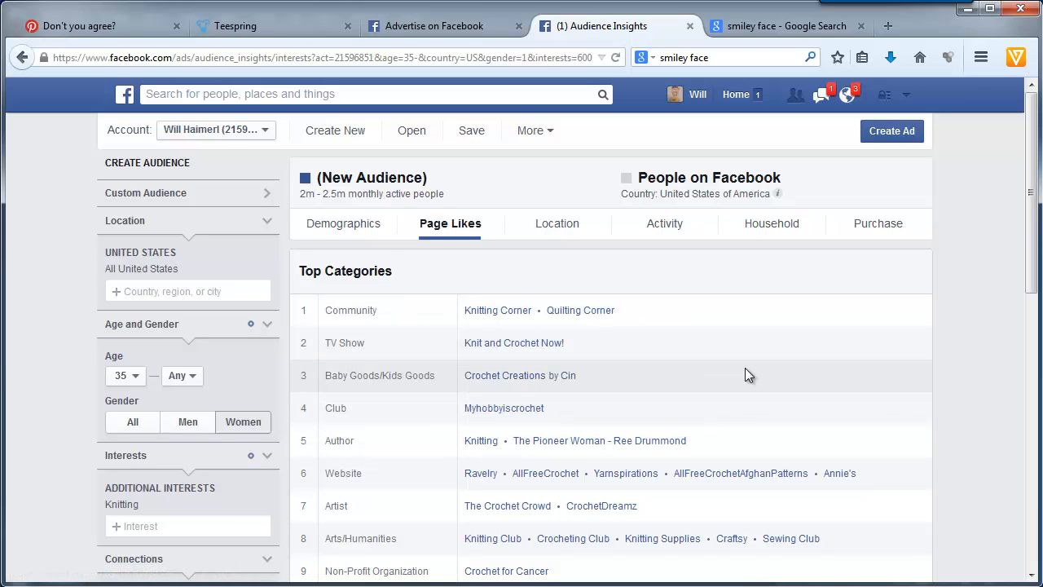
{"action": "scroll", "coordinate": [745, 368], "scroll_direction": "down", "scroll_amount": 4}
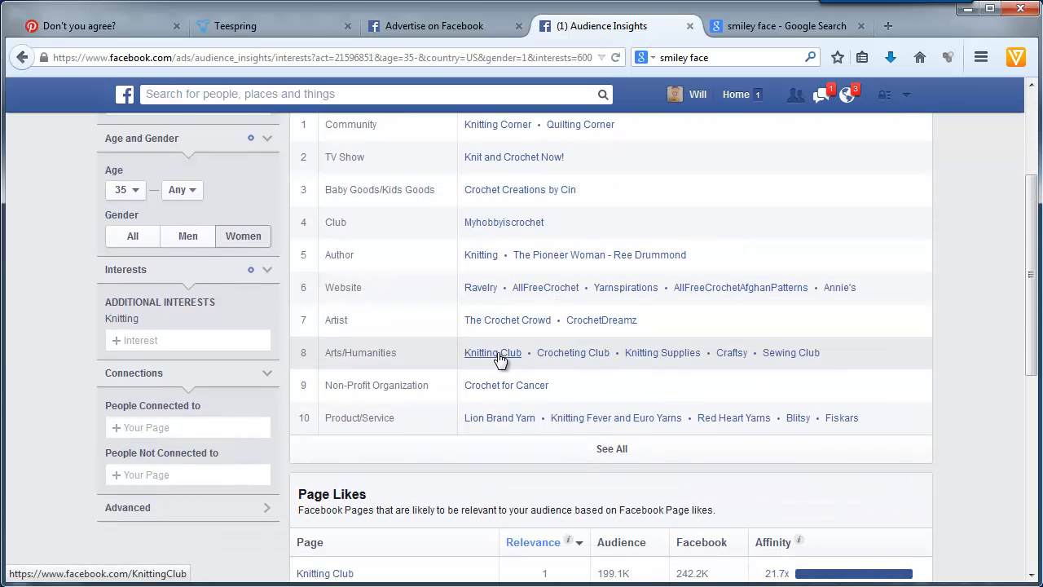
{"action": "scroll", "coordinate": [476, 417], "scroll_direction": "down", "scroll_amount": 6}
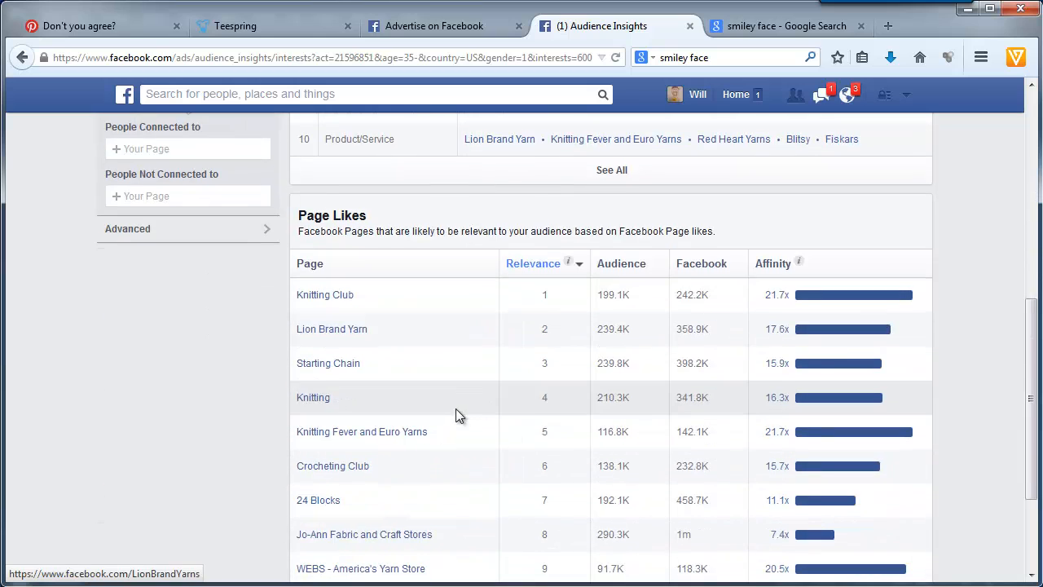
{"action": "left_click", "coordinate": [621, 264]}
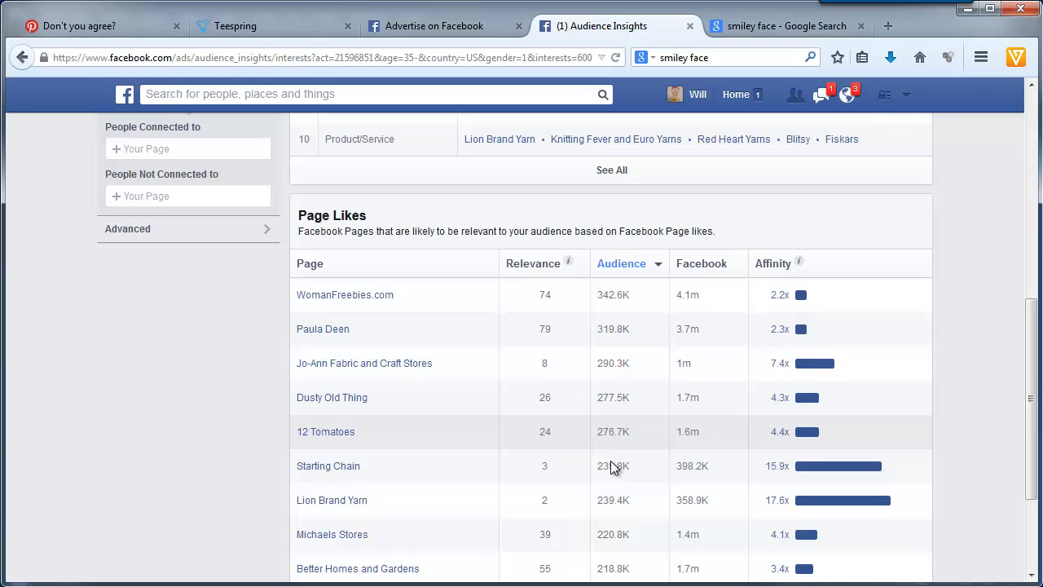
{"action": "scroll", "coordinate": [609, 501], "scroll_direction": "up", "scroll_amount": 3}
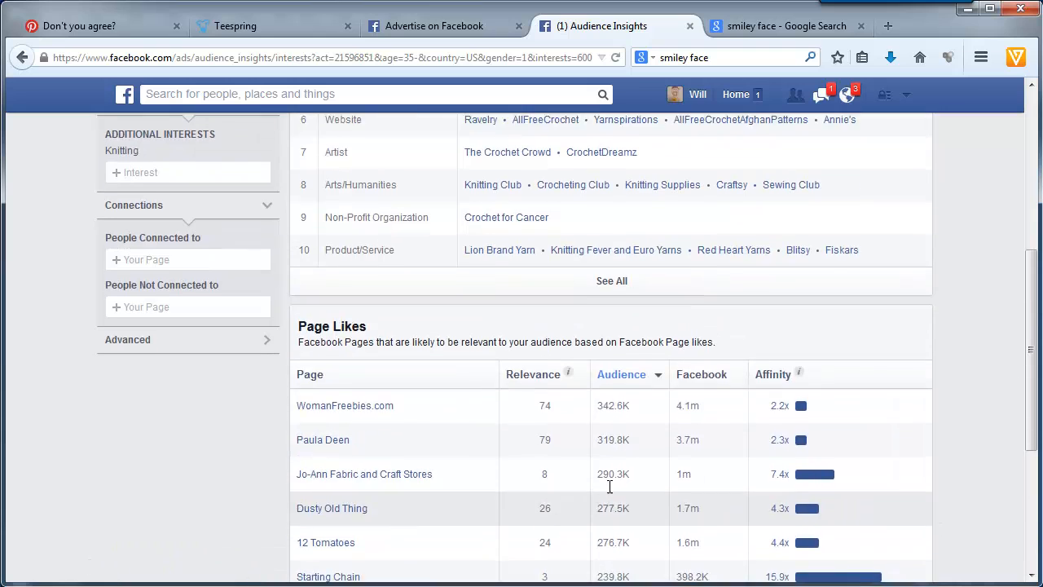
- Sort the Page Likes list by Affinity and review the knitting pages and top categories
{"action": "left_click", "coordinate": [771, 392]}
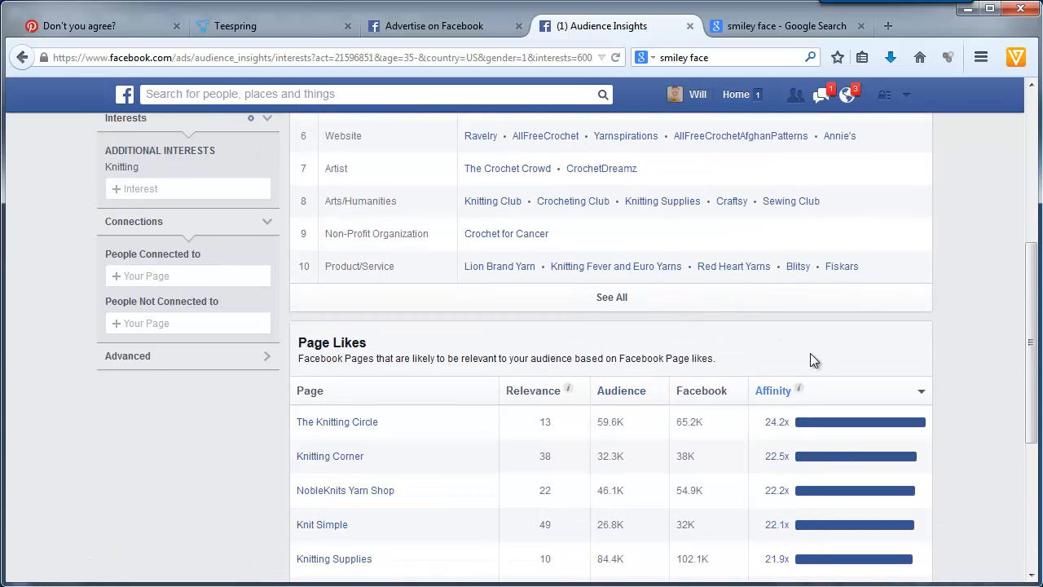
{"action": "mouse_move", "coordinate": [801, 391]}
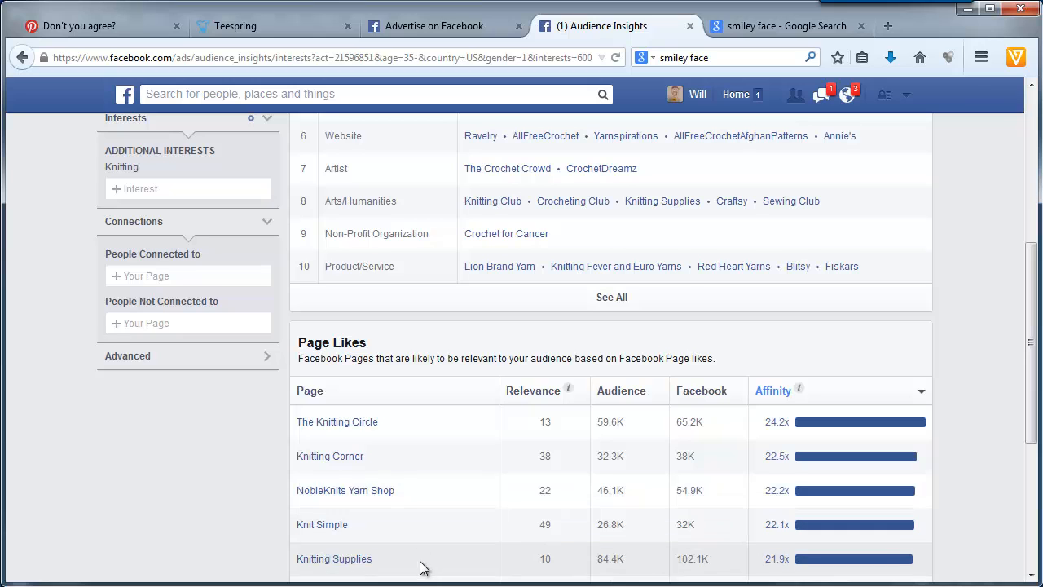
{"action": "scroll", "coordinate": [436, 442], "scroll_direction": "down", "scroll_amount": 3}
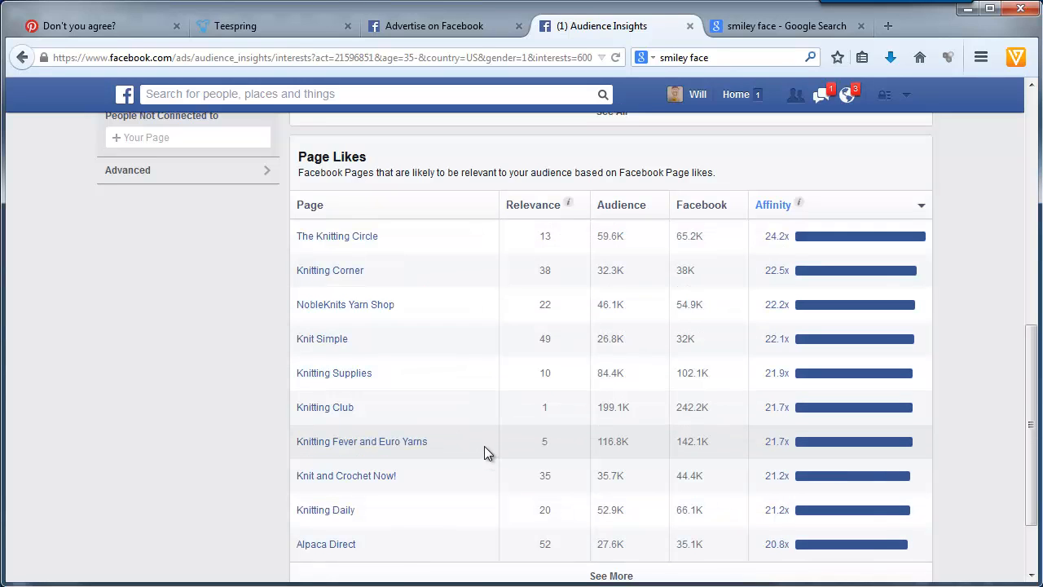
{"action": "scroll", "coordinate": [477, 242], "scroll_direction": "up", "scroll_amount": 6}
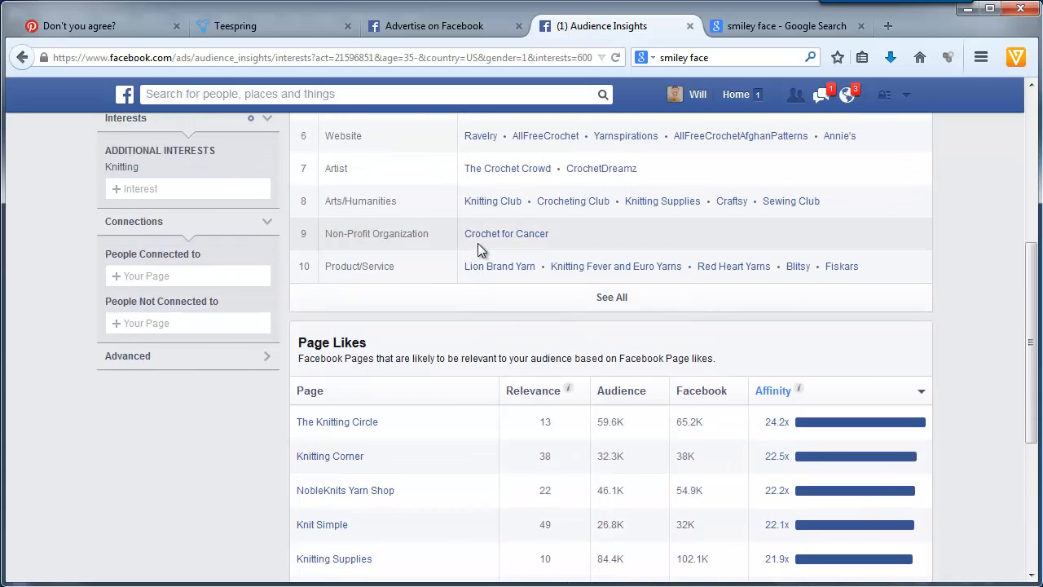
{"action": "scroll", "coordinate": [477, 243], "scroll_direction": "down", "scroll_amount": 4}
{"action": "scroll", "coordinate": [465, 236], "scroll_direction": "down", "scroll_amount": 3}
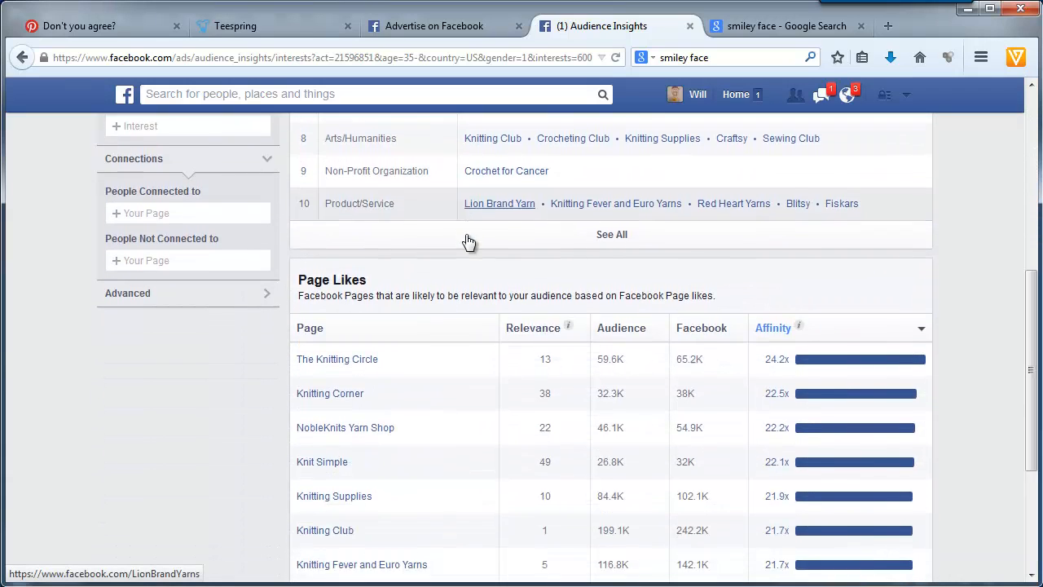
{"action": "scroll", "coordinate": [465, 237], "scroll_direction": "up", "scroll_amount": 2}
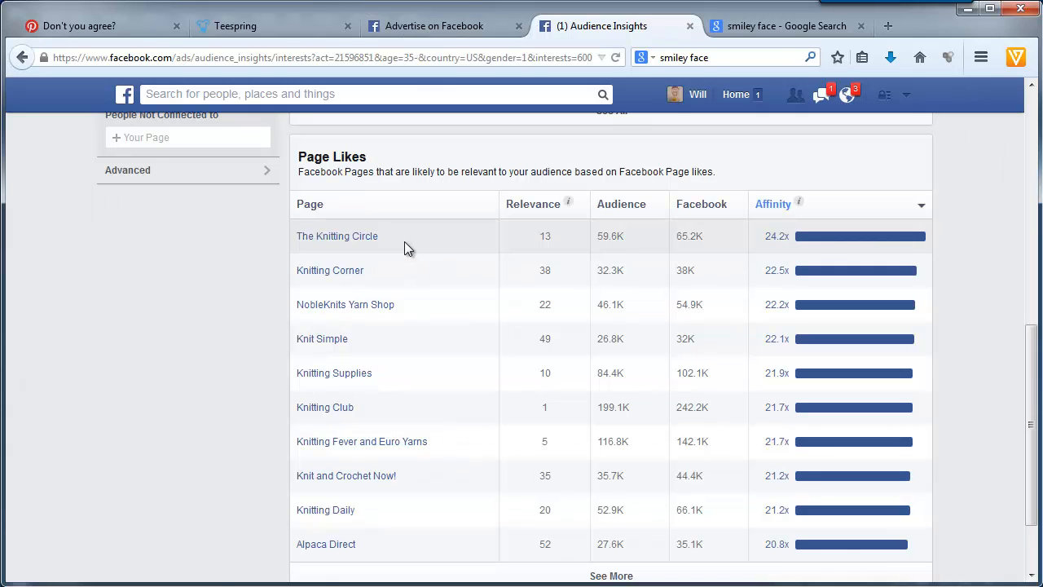
- Open The Knitting Circle's Facebook page in a new browser tab and look through its posts
{"action": "right_click", "coordinate": [341, 246]}
{"action": "left_click", "coordinate": [355, 189]}
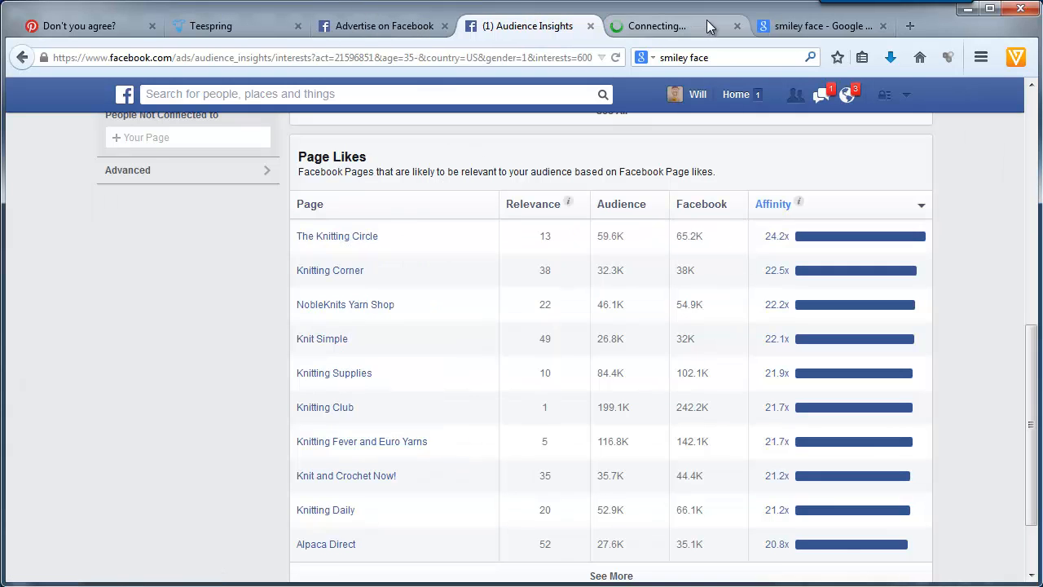
{"action": "left_click", "coordinate": [703, 24]}
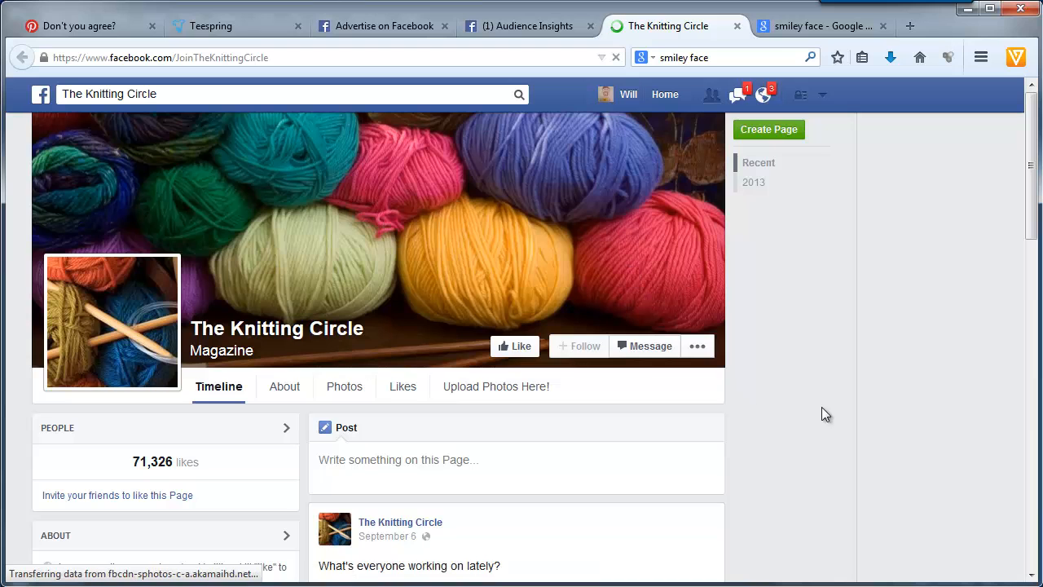
{"action": "scroll", "coordinate": [830, 399], "scroll_direction": "down", "scroll_amount": 2}
{"action": "scroll", "coordinate": [830, 399], "scroll_direction": "down", "scroll_amount": 8}
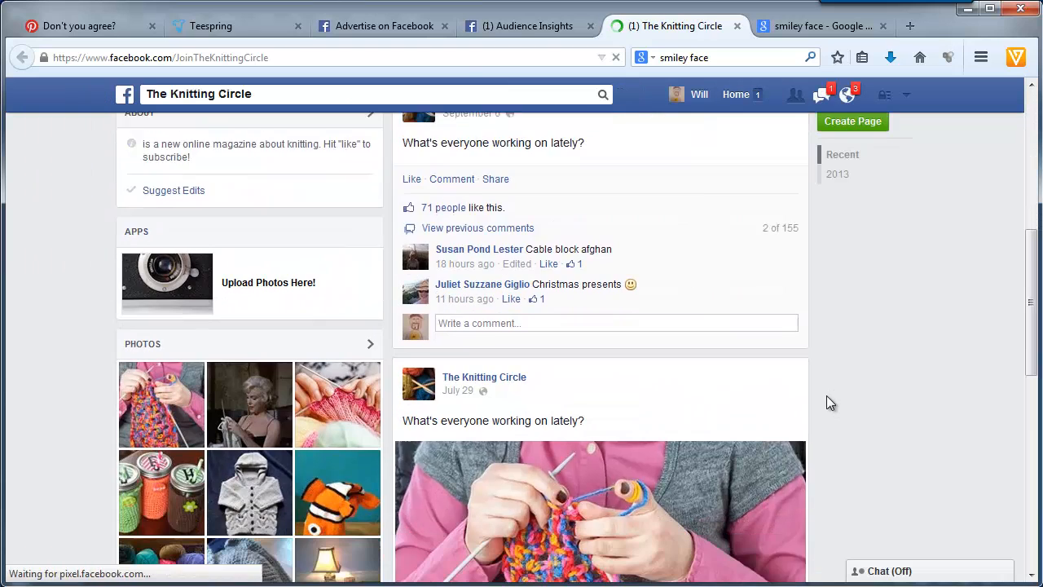
{"action": "scroll", "coordinate": [827, 402], "scroll_direction": "up", "scroll_amount": 10}
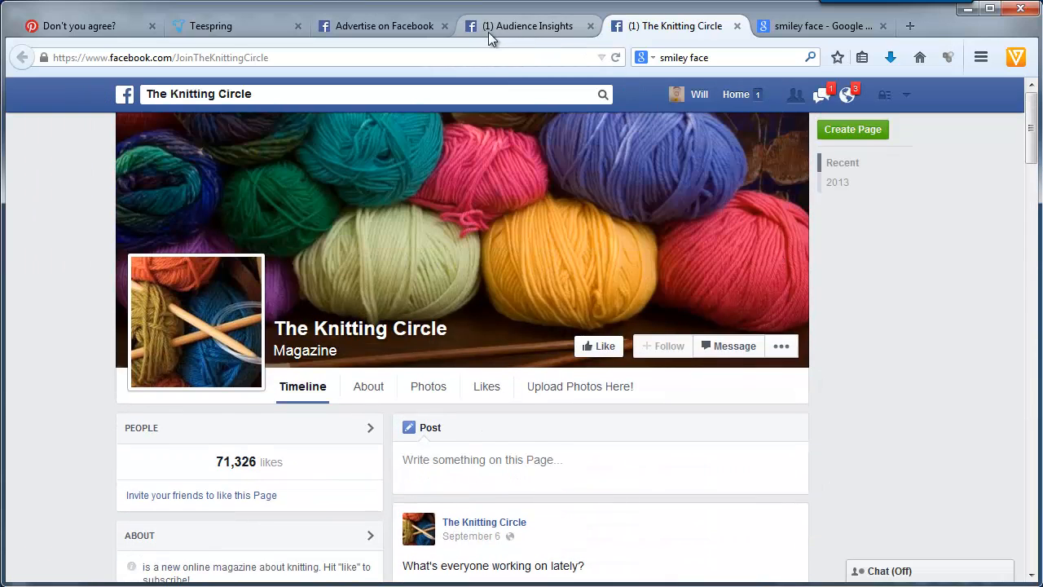
- Return to the Facebook ad form and search its audience interests for "knitting circle"
{"action": "left_click", "coordinate": [351, 27]}
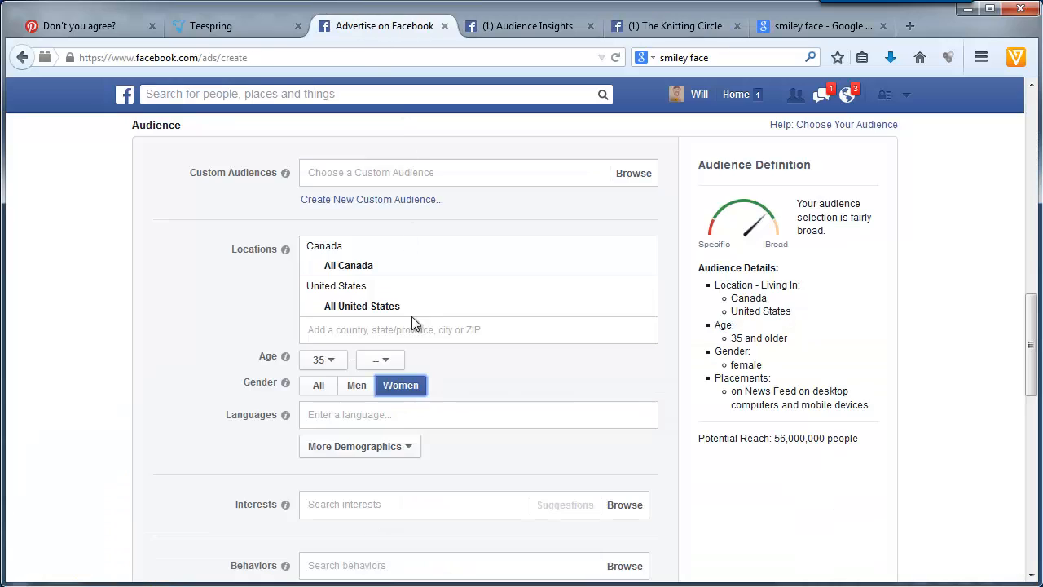
{"action": "left_click", "coordinate": [332, 506]}
{"action": "type", "text": "knitting cir"}
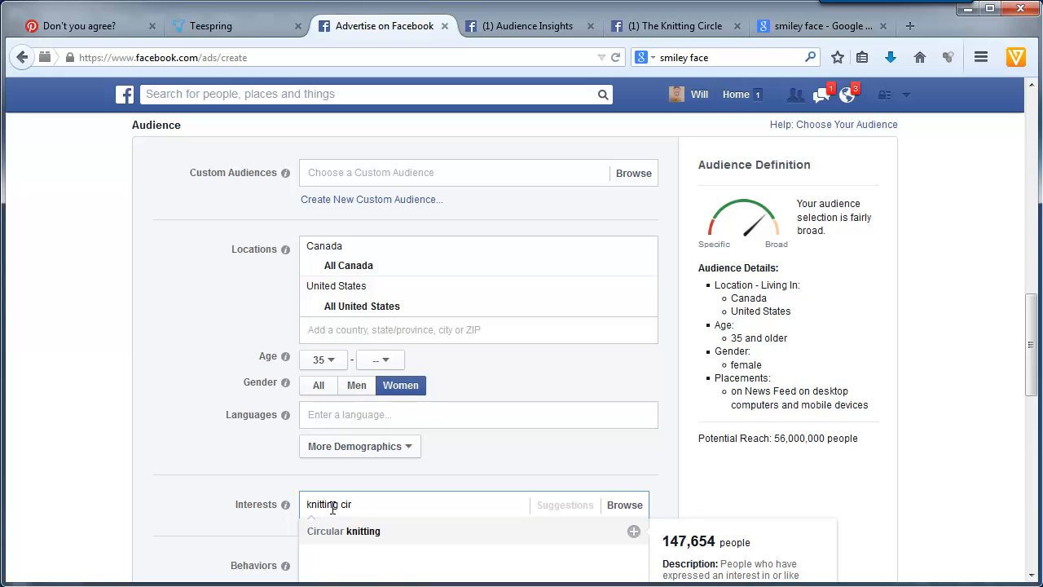
{"action": "left_click", "coordinate": [531, 27]}
{"action": "left_click", "coordinate": [386, 24]}
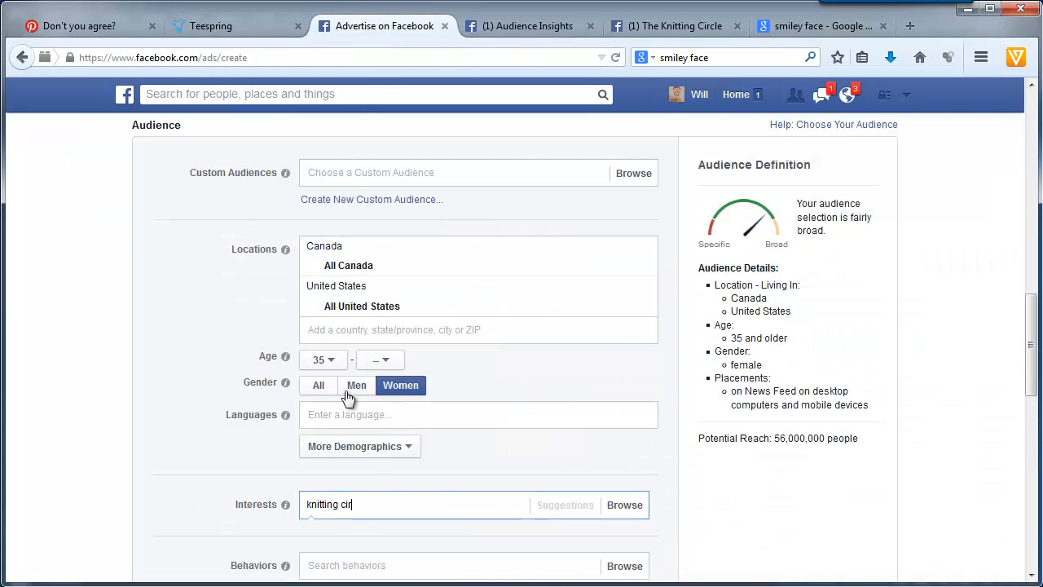
{"action": "type", "text": "cle"}
- Replace the ad's interest search with the full page name "the knitting circle"
{"action": "key", "text": "BackSpace"}
{"action": "key", "text": "BackSpace"}
{"action": "key", "text": "BackSpace"}
{"action": "key", "text": "BackSpace"}
{"action": "key", "text": "BackSpace"}
{"action": "key", "text": "BackSpace"}
{"action": "key", "text": "BackSpace"}
{"action": "key", "text": "BackSpace"}
{"action": "key", "text": "BackSpace"}
{"action": "key", "text": "BackSpace"}
{"action": "key", "text": "BackSpace"}
{"action": "key", "text": "BackSpace"}
{"action": "key", "text": "BackSpace"}
{"action": "key", "text": "BackSpace"}
{"action": "key", "text": "BackSpace"}
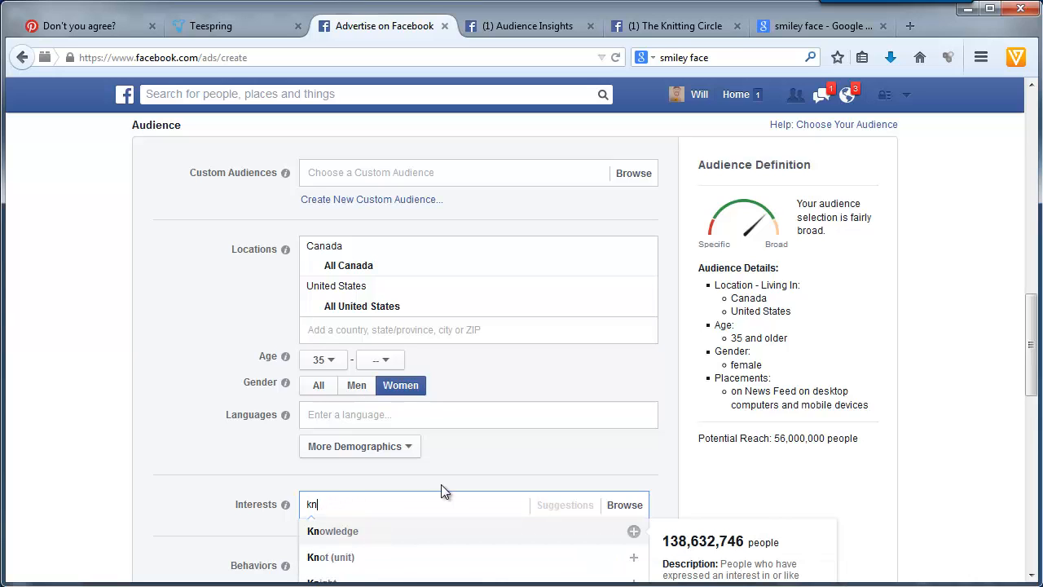
{"action": "type", "text": "the knitting cir"}
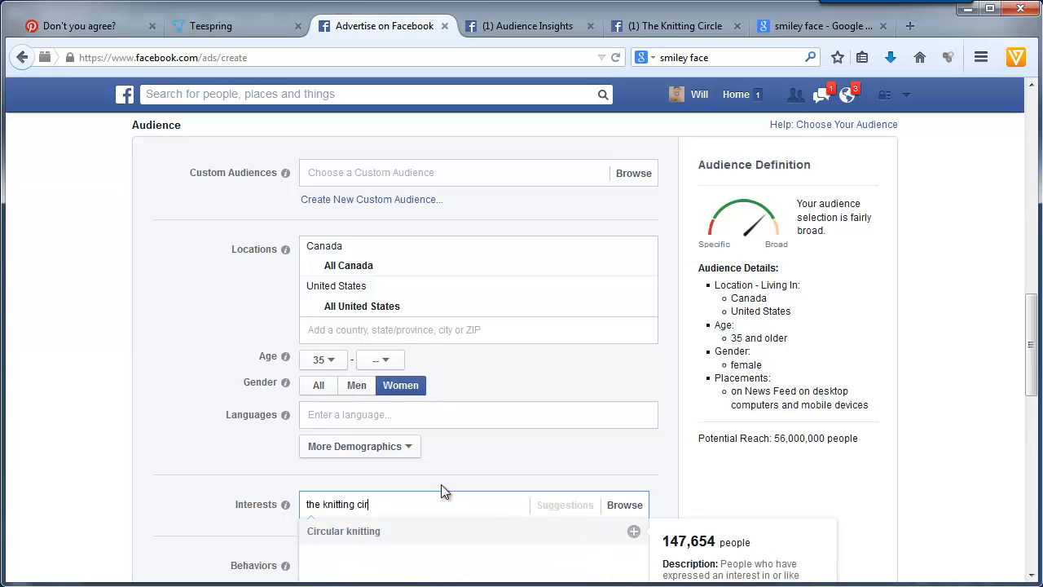
{"action": "type", "text": "cle"}
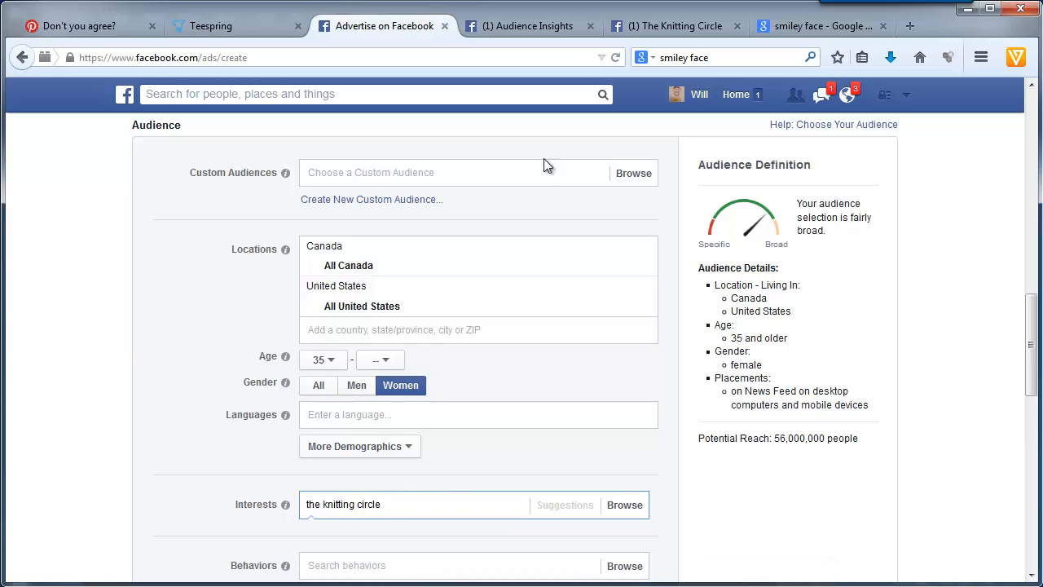
{"action": "scroll", "coordinate": [582, 384], "scroll_direction": "down", "scroll_amount": 3}
{"action": "scroll", "coordinate": [576, 385], "scroll_direction": "up", "scroll_amount": 1}
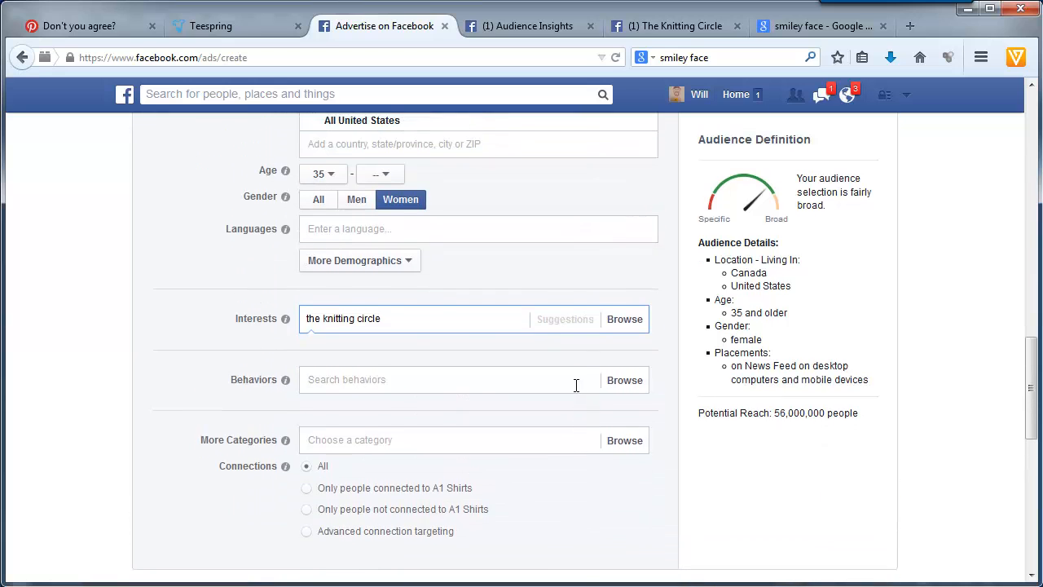
- Check the next high-affinity page in Audience Insights and search the ad's interests for "knitting corner"
{"action": "left_click", "coordinate": [533, 23]}
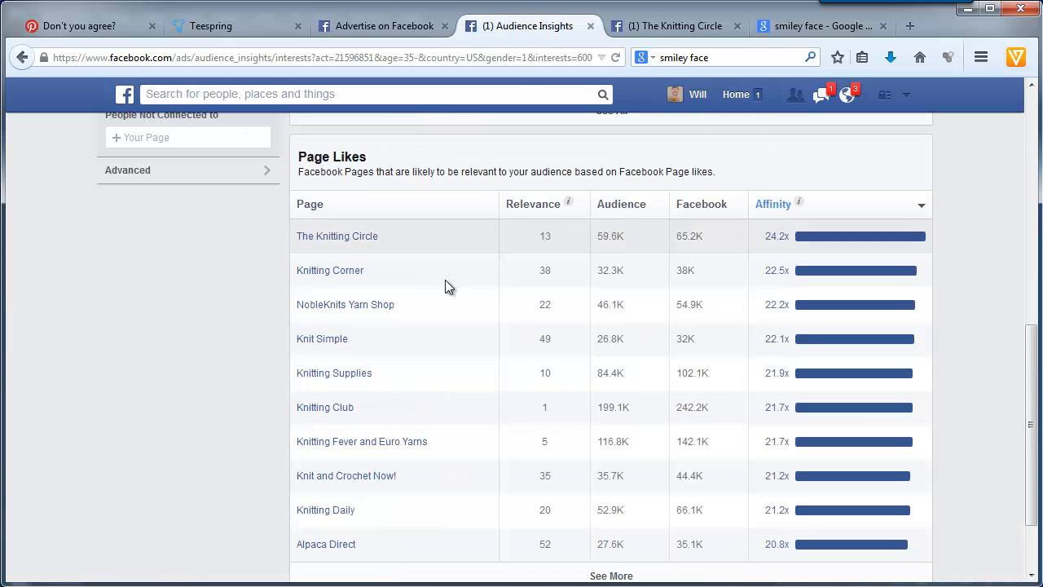
{"action": "left_click", "coordinate": [378, 26]}
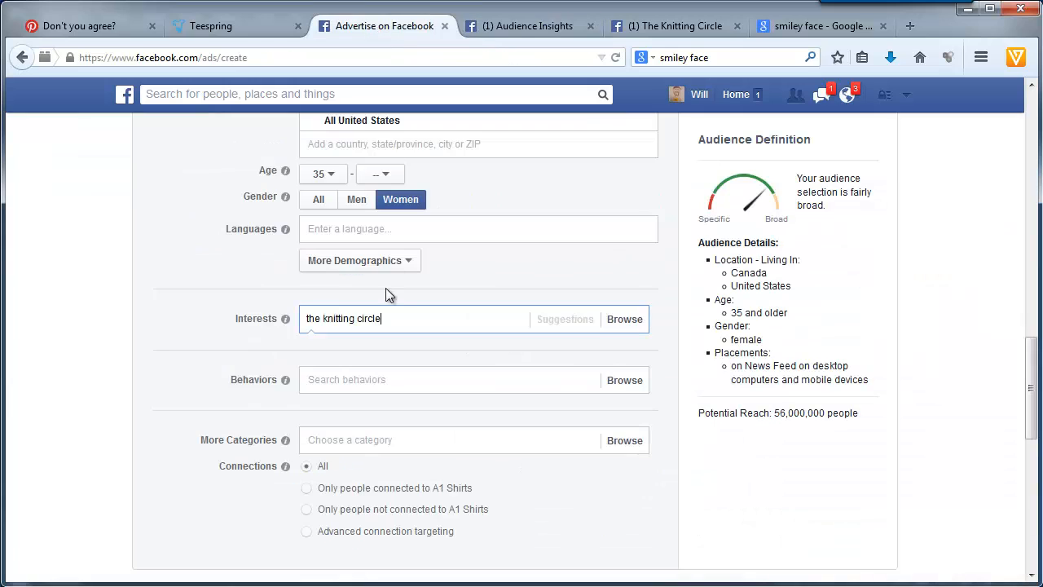
{"action": "left_click_drag", "start_coordinate": [395, 316], "coordinate": [196, 300]}
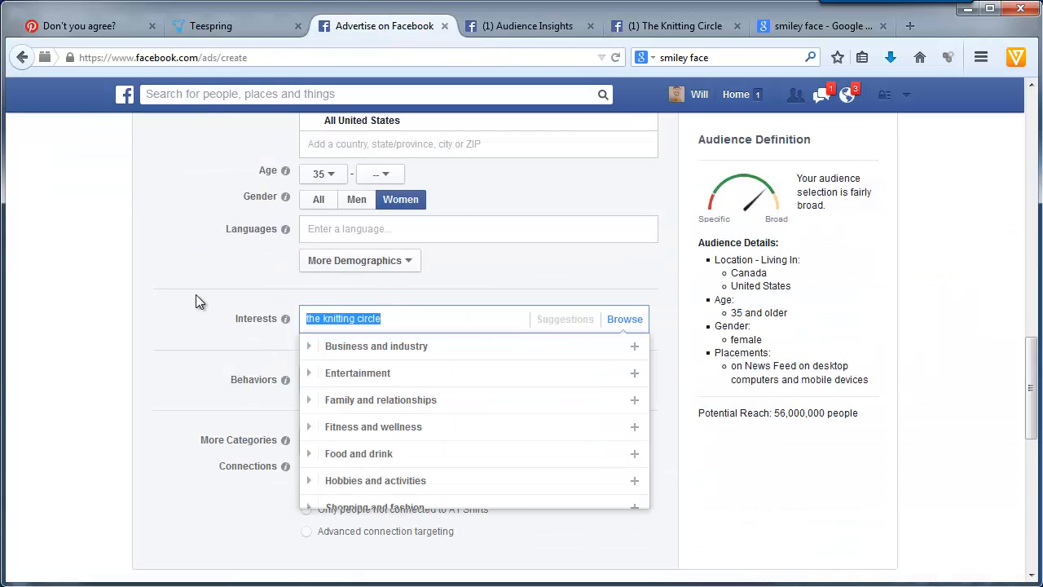
{"action": "type", "text": "knitting corne"}
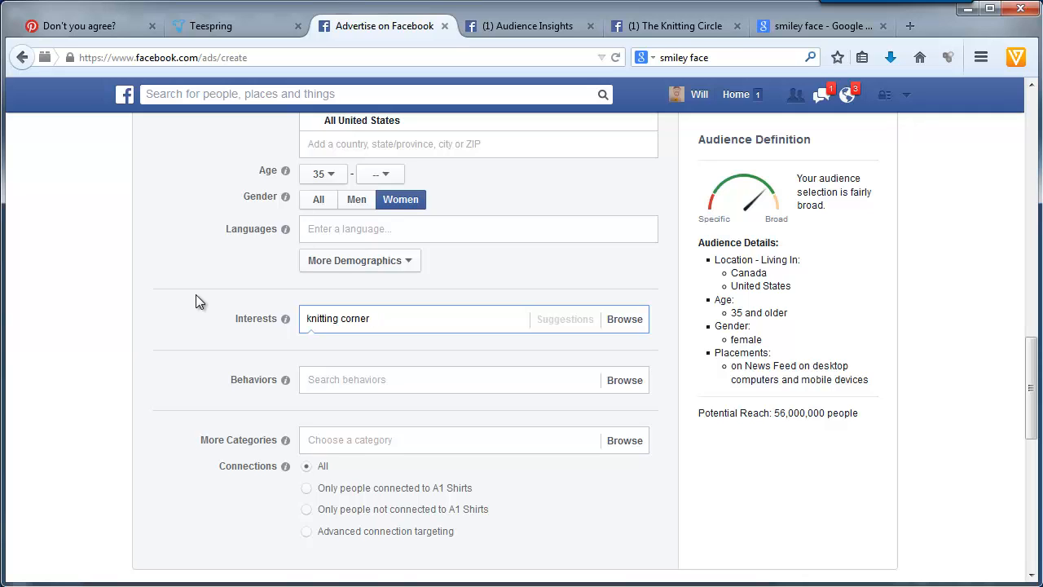
{"action": "type", "text": "r"}
{"action": "key", "text": "BackSpace"}
{"action": "key", "text": "BackSpace"}
{"action": "key", "text": "BackSpace"}
{"action": "key", "text": "BackSpace"}
{"action": "key", "text": "BackSpace"}
{"action": "key", "text": "BackSpace"}
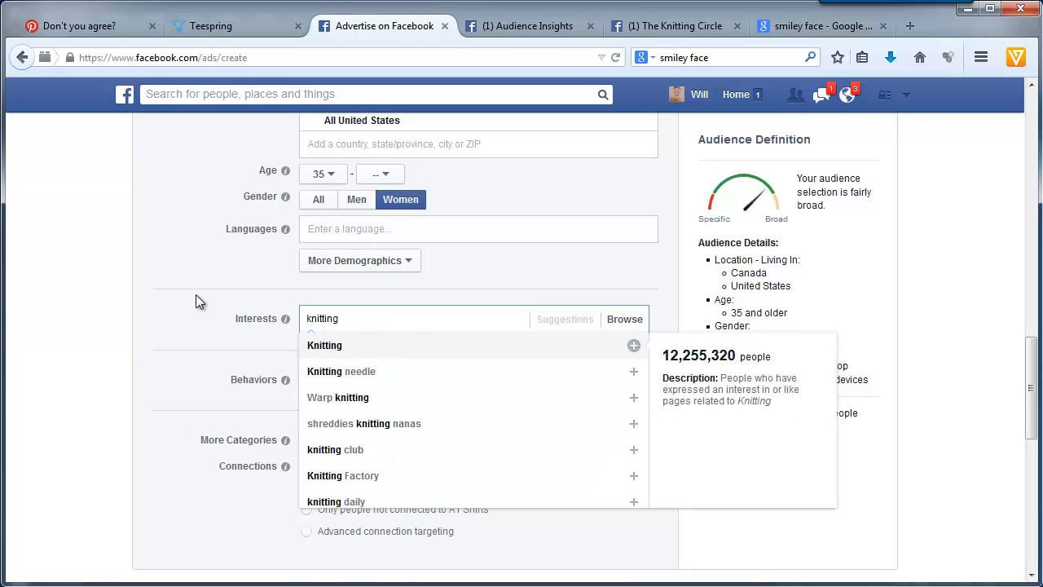
- Search the ad's interests for the NobleKnits page with "noble kni", then return to the Audience Insights list
{"action": "left_click", "coordinate": [522, 25]}
{"action": "left_click", "coordinate": [370, 26]}
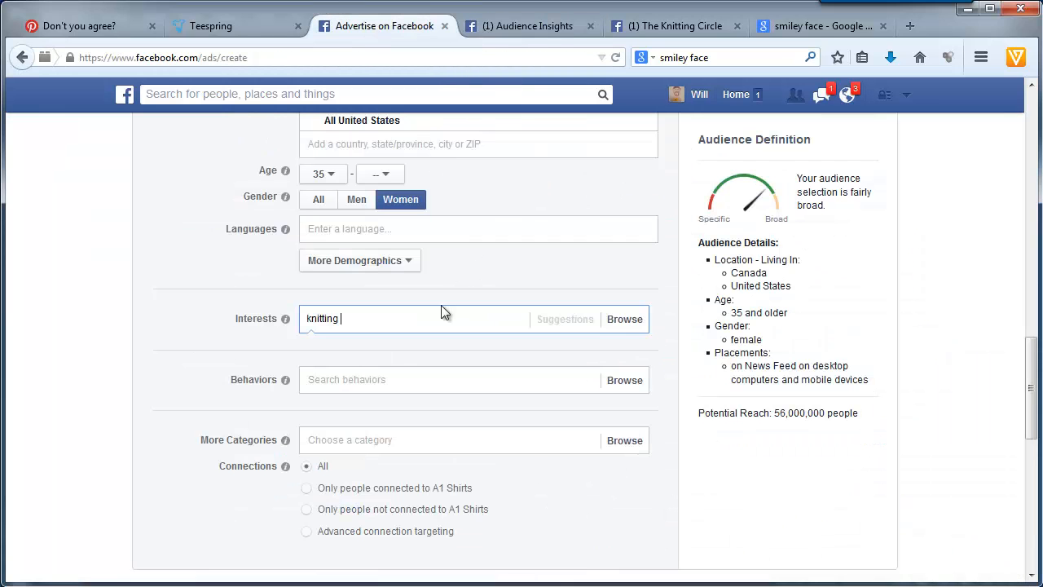
{"action": "left_click_drag", "start_coordinate": [383, 319], "coordinate": [195, 326]}
{"action": "type", "text": "noble kni"}
{"action": "key", "text": "BackSpace"}
{"action": "key", "text": "BackSpace"}
{"action": "key", "text": "BackSpace"}
{"action": "key", "text": "BackSpace"}
{"action": "key", "text": "BackSpace"}
{"action": "key", "text": "BackSpace"}
{"action": "key", "text": "BackSpace"}
{"action": "key", "text": "BackSpace"}
{"action": "key", "text": "BackSpace"}
{"action": "left_click", "coordinate": [533, 26]}
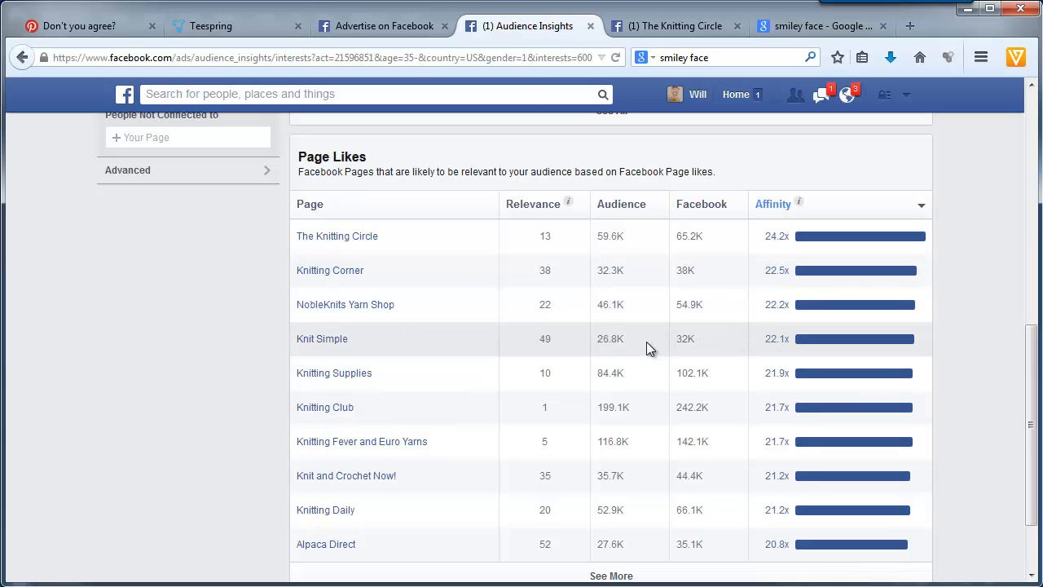
- Search the ad form's audience interests for "knit simple" and add that interest to the targeting
{"action": "left_click", "coordinate": [374, 30]}
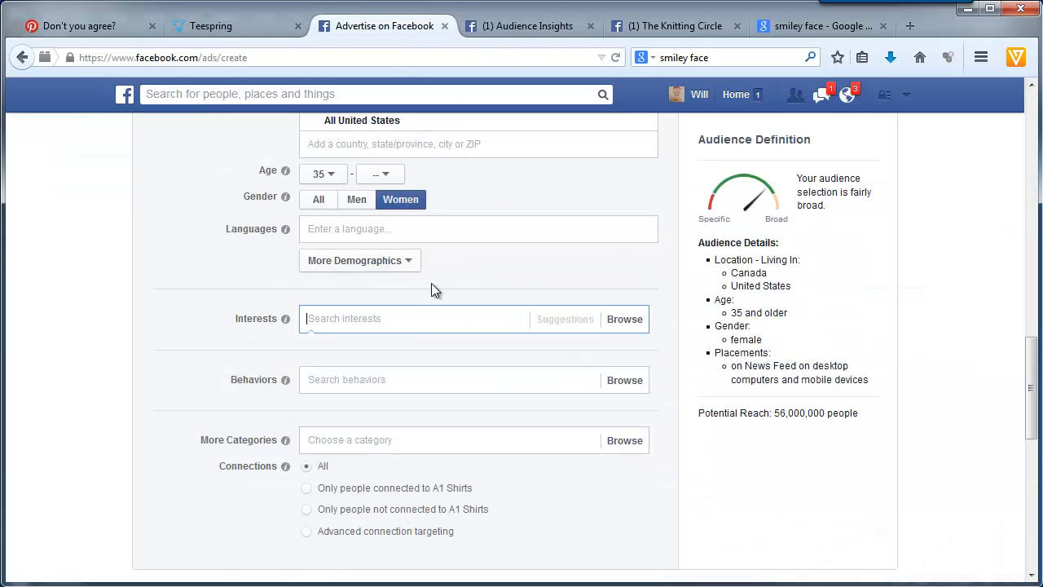
{"action": "type", "text": "knits"}
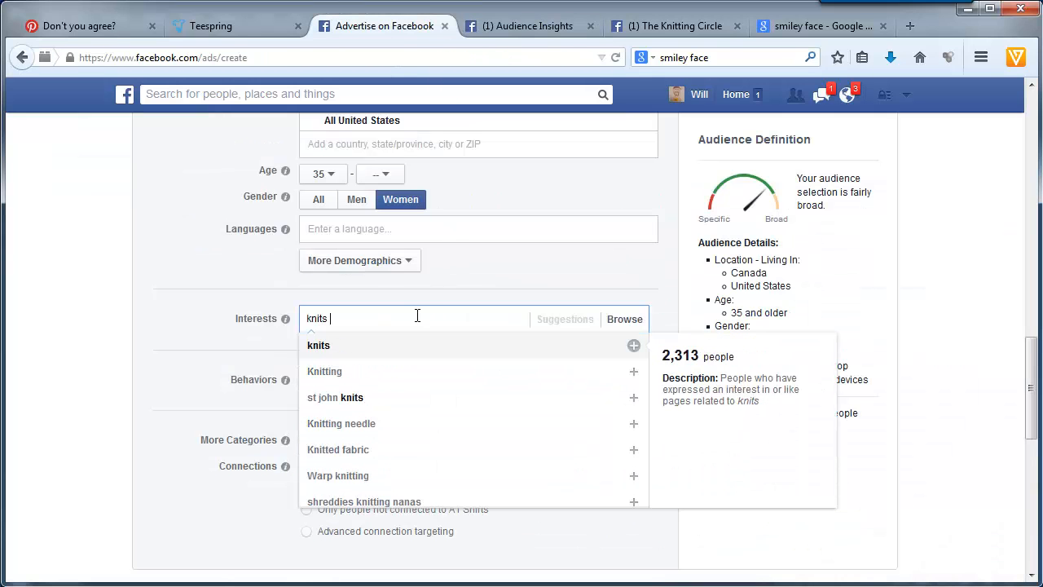
{"action": "key", "text": "BackSpace"}
{"action": "type", "text": "simple"}
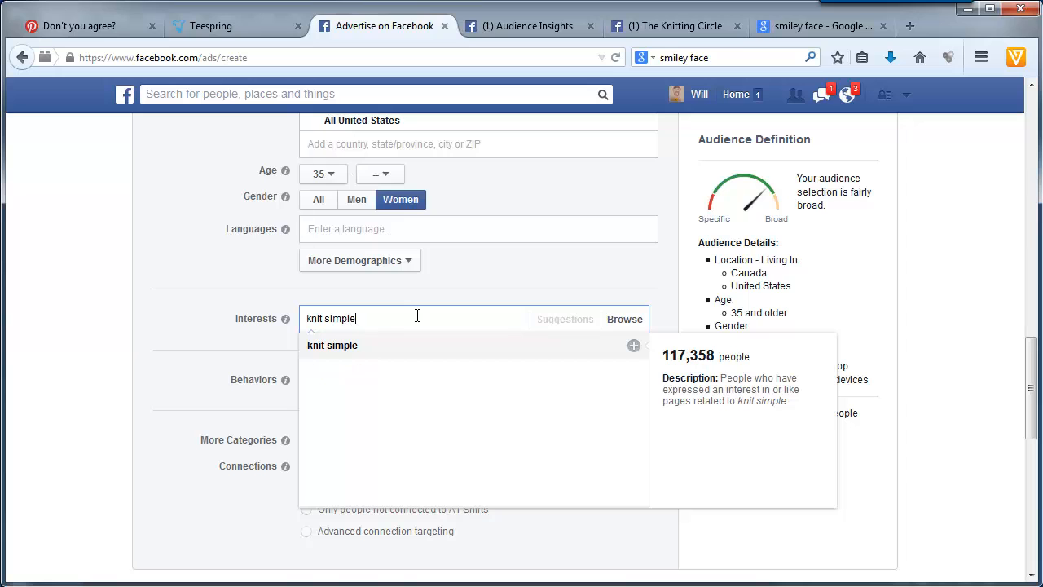
{"action": "left_click", "coordinate": [323, 345]}
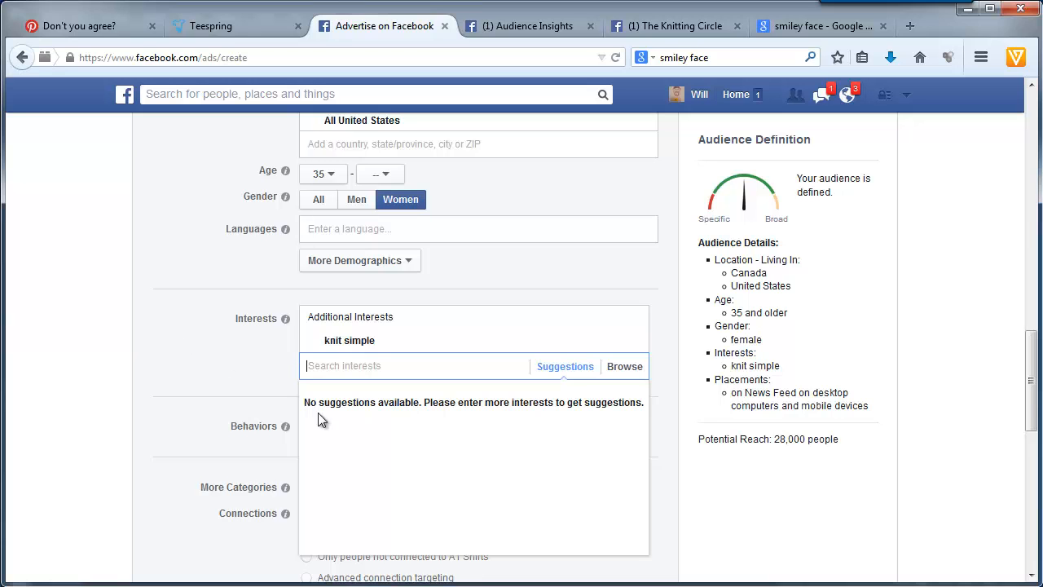
{"action": "left_click", "coordinate": [225, 400]}
- Name the new campaign "[teespring] PPE - All I Care About Is Knitting" and save it
{"action": "scroll", "coordinate": [182, 331], "scroll_direction": "down", "scroll_amount": 2}
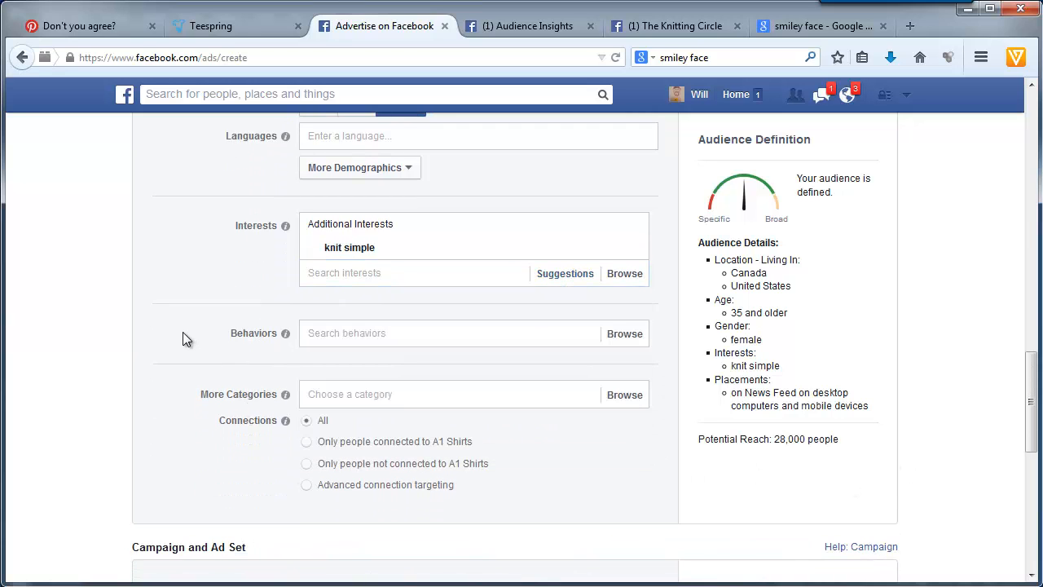
{"action": "scroll", "coordinate": [183, 331], "scroll_direction": "down", "scroll_amount": 6}
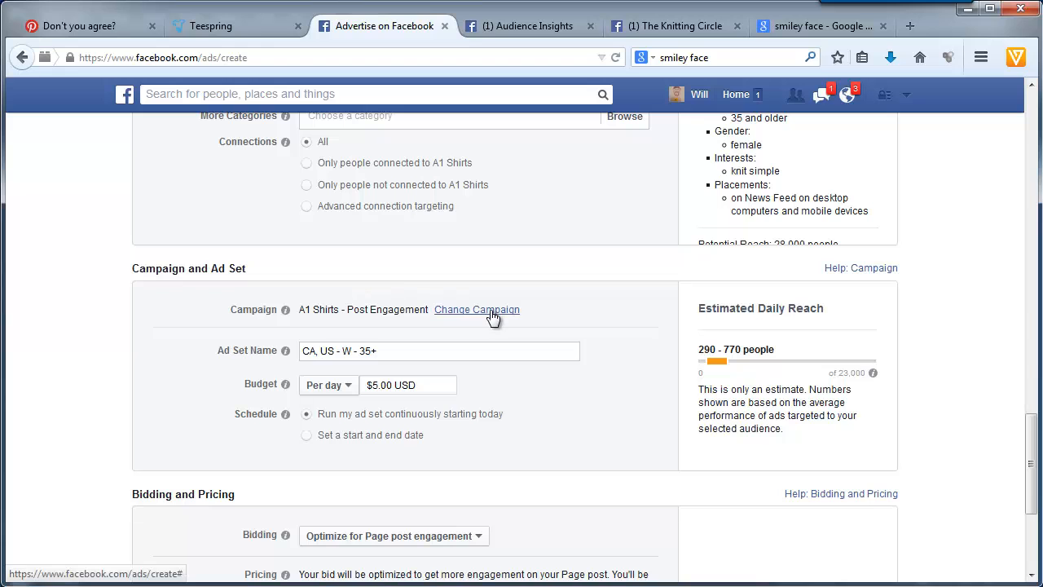
{"action": "left_click", "coordinate": [492, 312]}
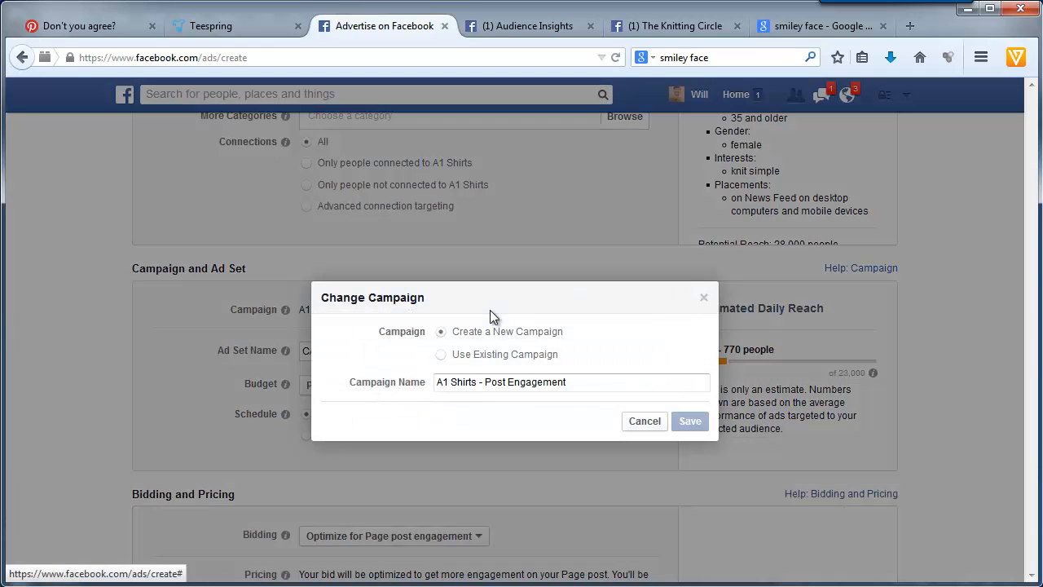
{"action": "triple_click", "coordinate": [555, 384]}
{"action": "key", "text": "BackSpace"}
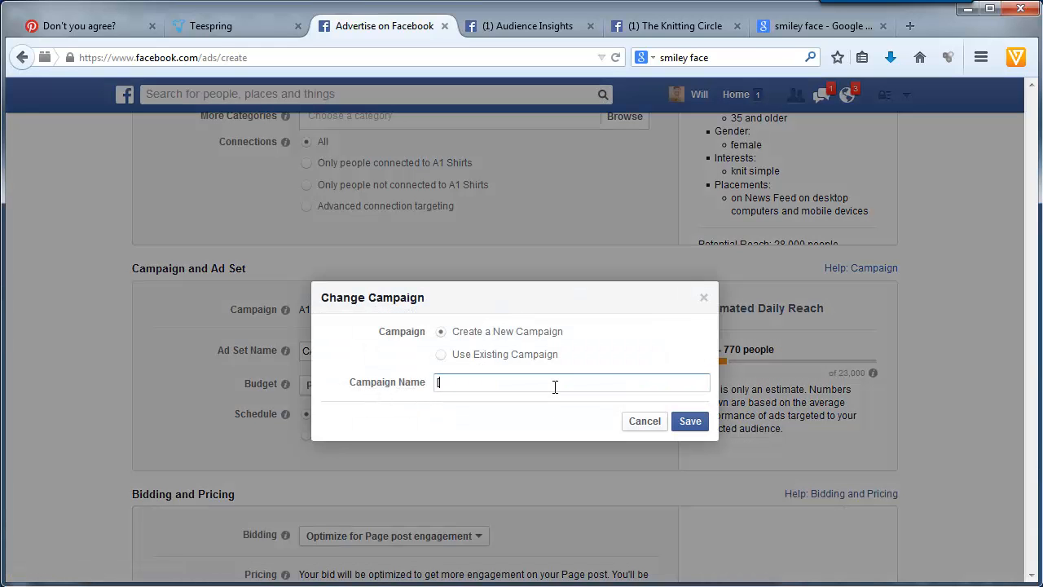
{"action": "type", "text": "[tees[r"}
{"action": "key", "text": "BackSpace"}
{"action": "key", "text": "BackSpace"}
{"action": "key", "text": "BackSpace"}
{"action": "key", "text": "BackSpace"}
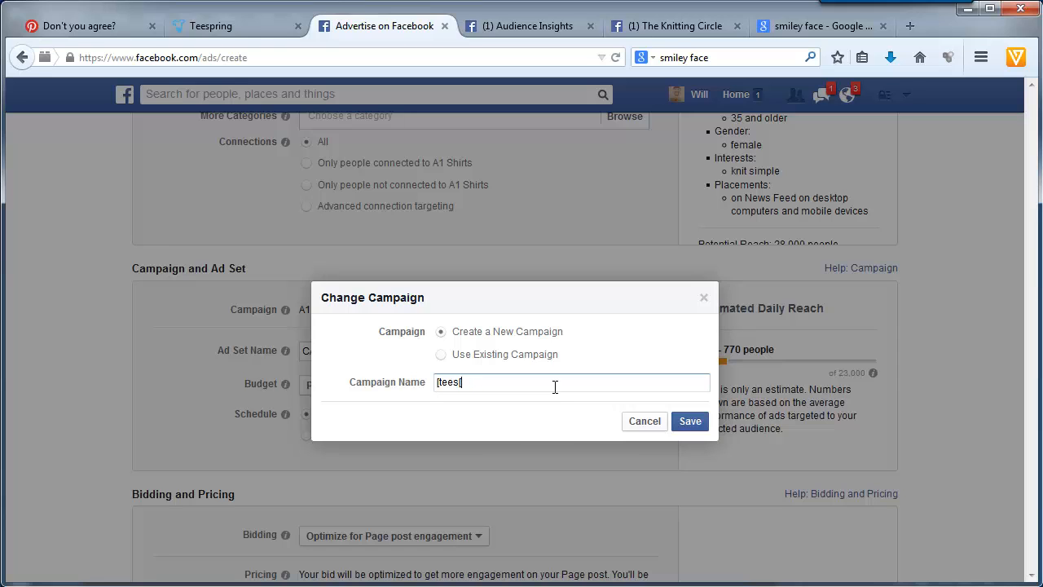
{"action": "type", "text": "ring] PPE - All I Care About is Kn"}
{"action": "key", "text": "BackSpace"}
{"action": "key", "text": "BackSpace"}
{"action": "type", "text": "Is Knitting"}
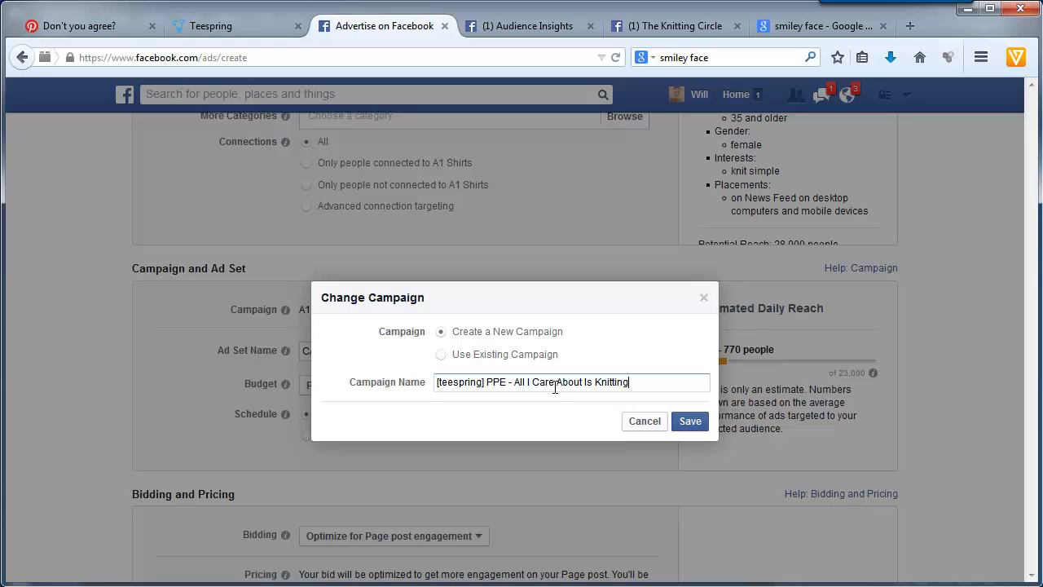
{"action": "left_click", "coordinate": [690, 421]}
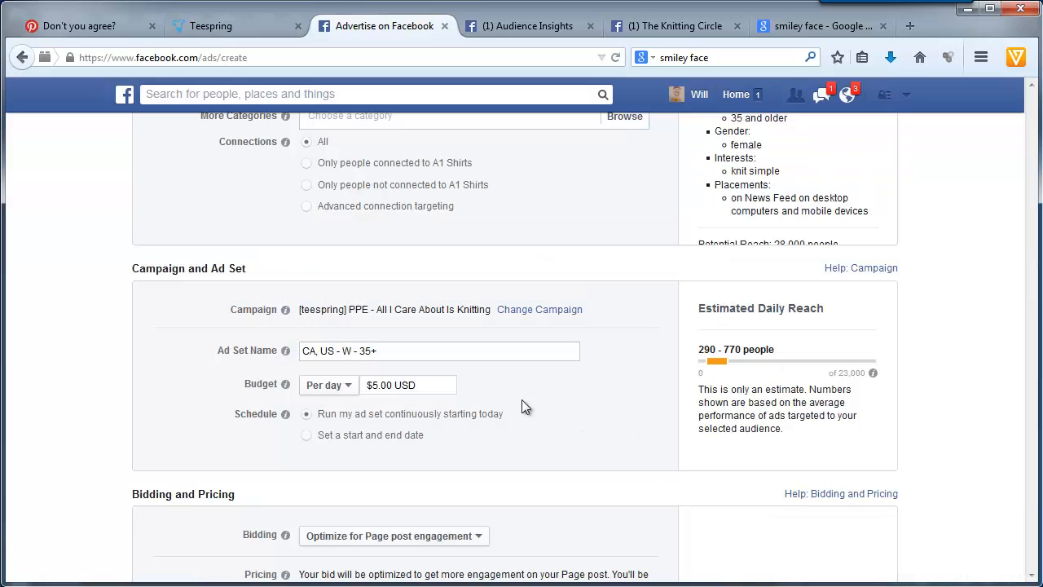
- Set the daily budget to $20 and name the ad set "1 - knit simple", copying the interest name from the targeting
{"action": "left_click_drag", "start_coordinate": [430, 385], "coordinate": [330, 384]}
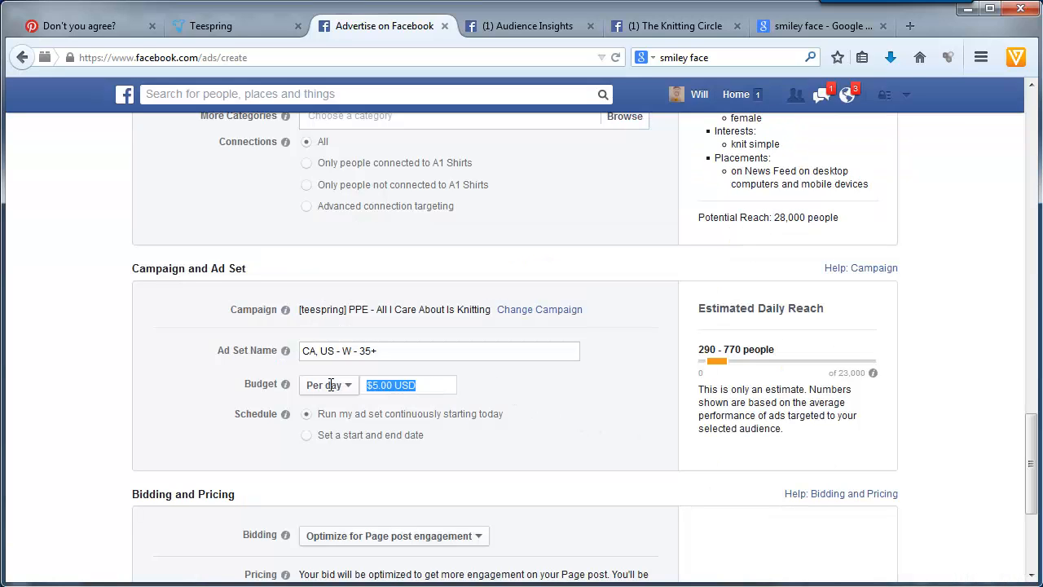
{"action": "type", "text": "20"}
{"action": "scroll", "coordinate": [507, 411], "scroll_direction": "up", "scroll_amount": 2}
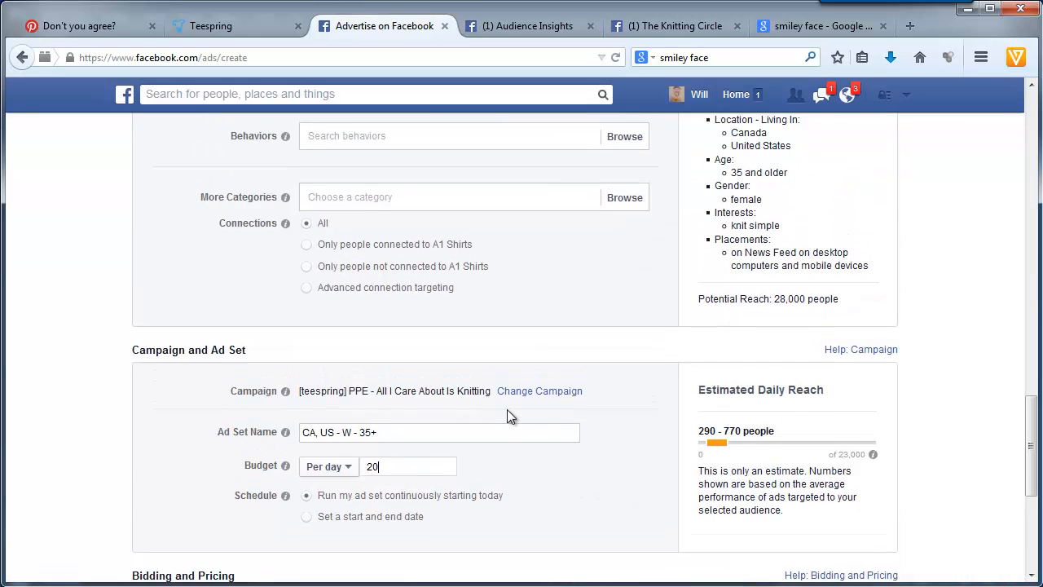
{"action": "scroll", "coordinate": [317, 362], "scroll_direction": "up", "scroll_amount": 4}
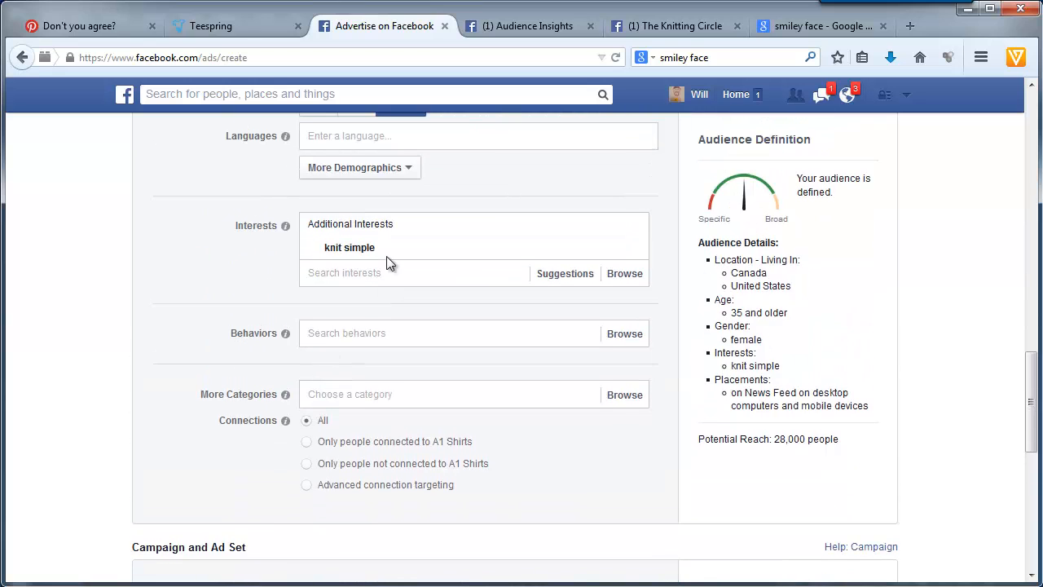
{"action": "mouse_move", "coordinate": [365, 253]}
{"action": "right_click", "coordinate": [334, 247]}
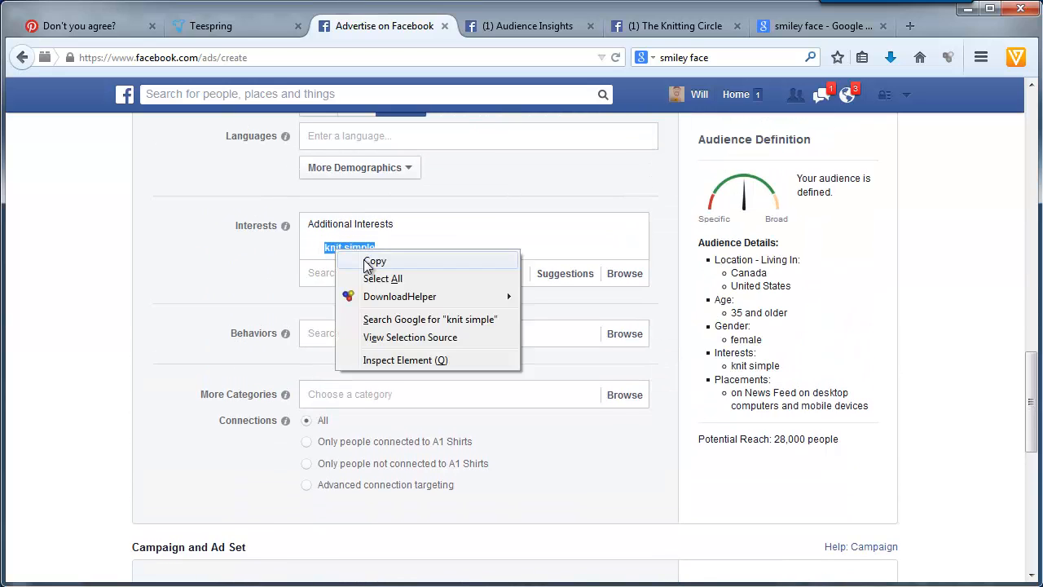
{"action": "left_click", "coordinate": [368, 262]}
{"action": "scroll", "coordinate": [235, 412], "scroll_direction": "down", "scroll_amount": 3}
{"action": "left_click_drag", "start_coordinate": [400, 343], "coordinate": [252, 341]}
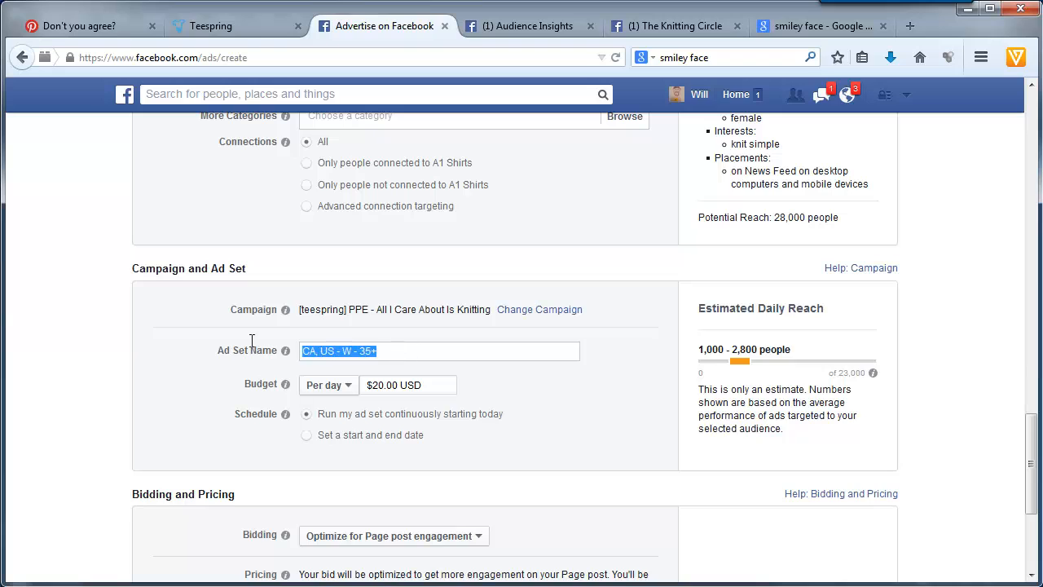
{"action": "type", "text": "1"}
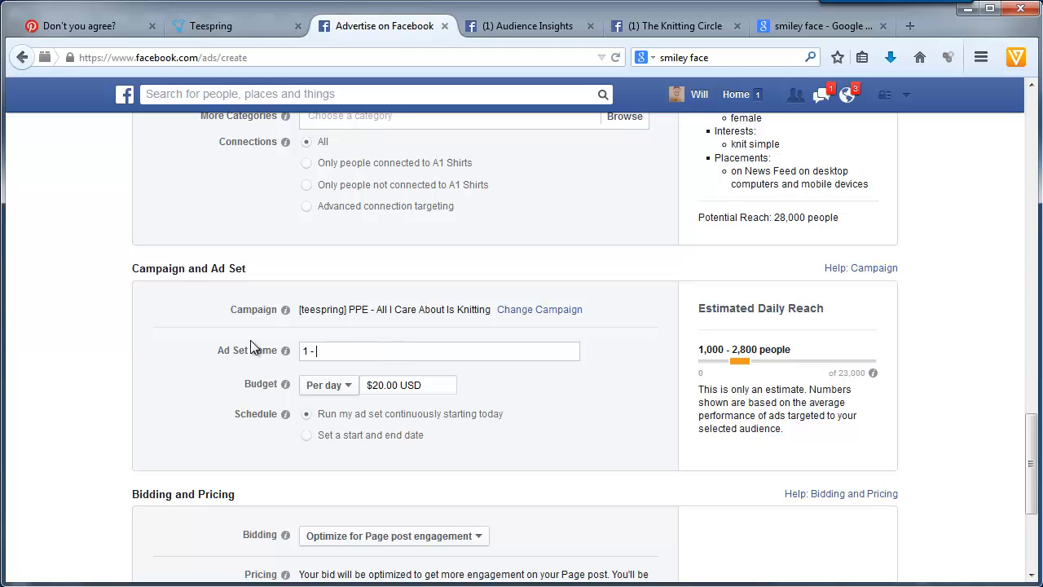
{"action": "type", "text": " -"}
{"action": "key", "text": "ctrl+v"}
- Schedule the ad set with an end date of 9/16/2014 at 8:00 PM
{"action": "scroll", "coordinate": [195, 389], "scroll_direction": "up", "scroll_amount": 15}
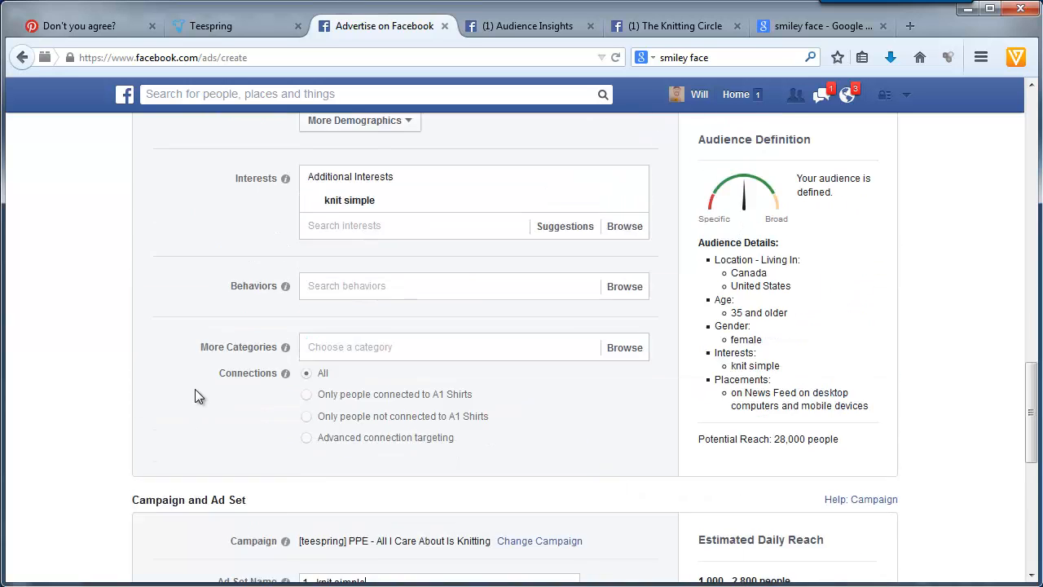
{"action": "scroll", "coordinate": [194, 389], "scroll_direction": "down", "scroll_amount": 4}
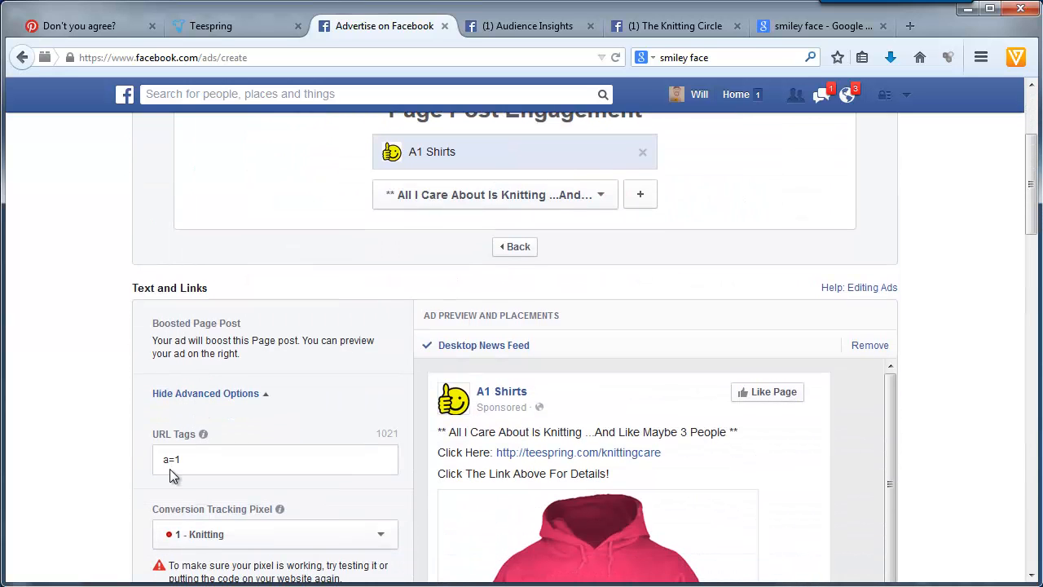
{"action": "scroll", "coordinate": [170, 467], "scroll_direction": "down", "scroll_amount": 6}
{"action": "scroll", "coordinate": [171, 473], "scroll_direction": "down", "scroll_amount": 5}
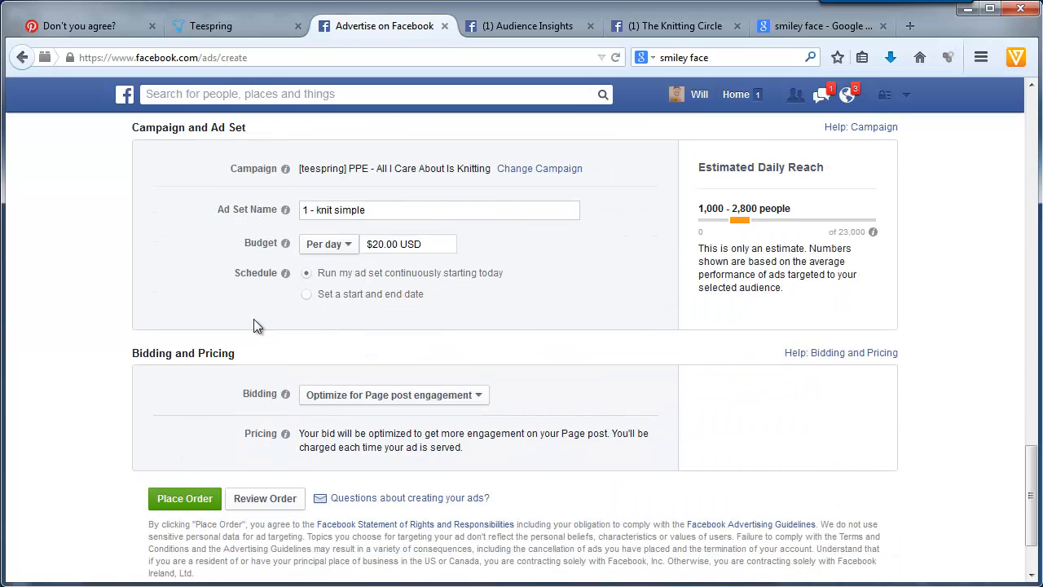
{"action": "left_click", "coordinate": [383, 298]}
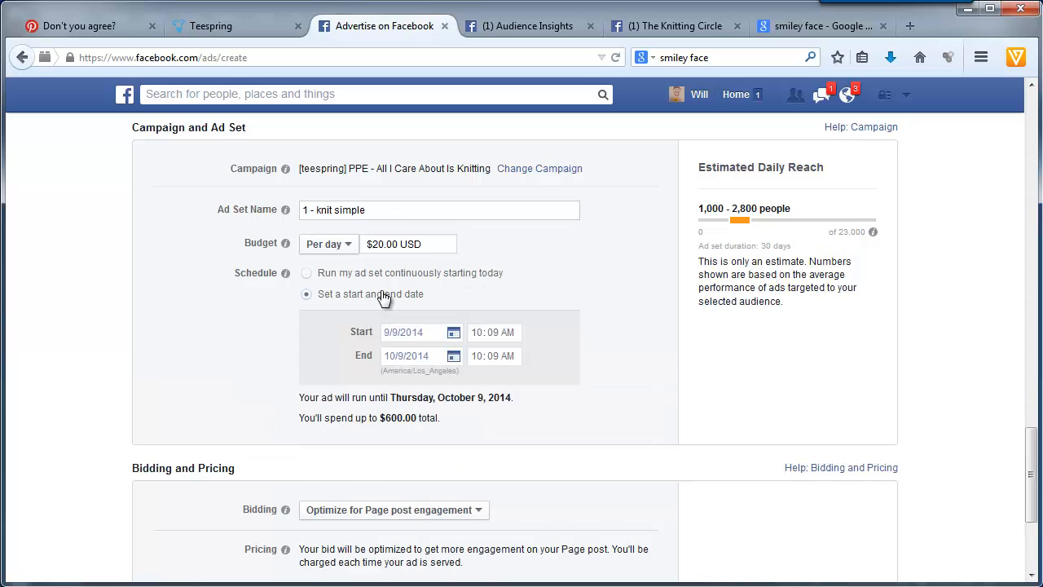
{"action": "left_click", "coordinate": [402, 356]}
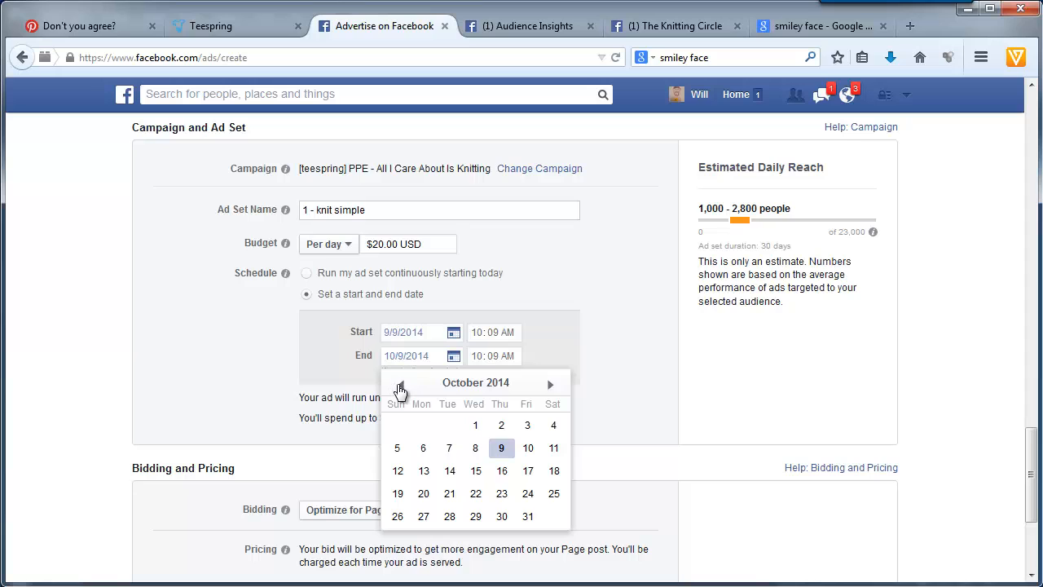
{"action": "left_click", "coordinate": [400, 384]}
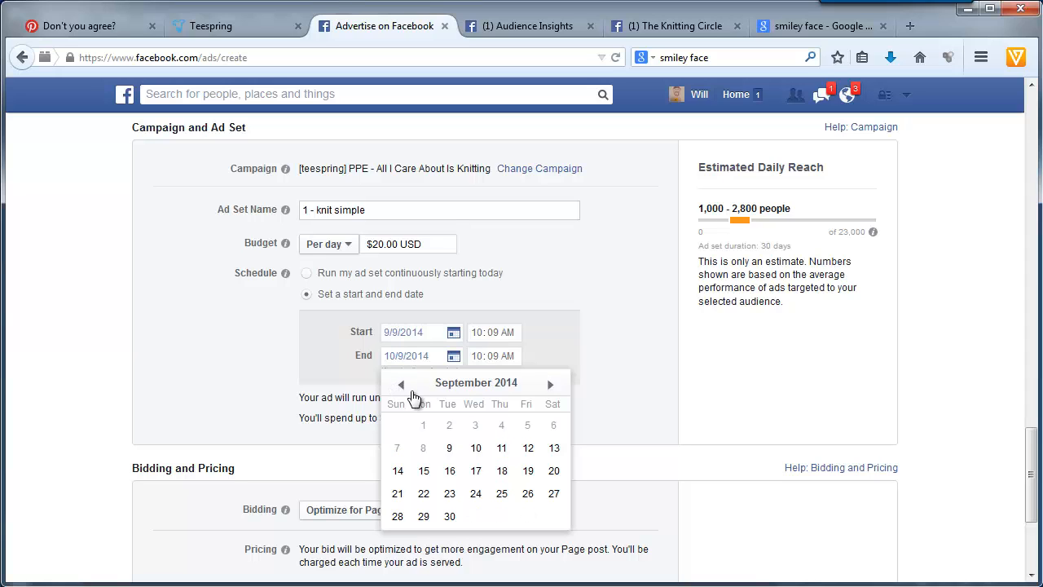
{"action": "left_click", "coordinate": [451, 473]}
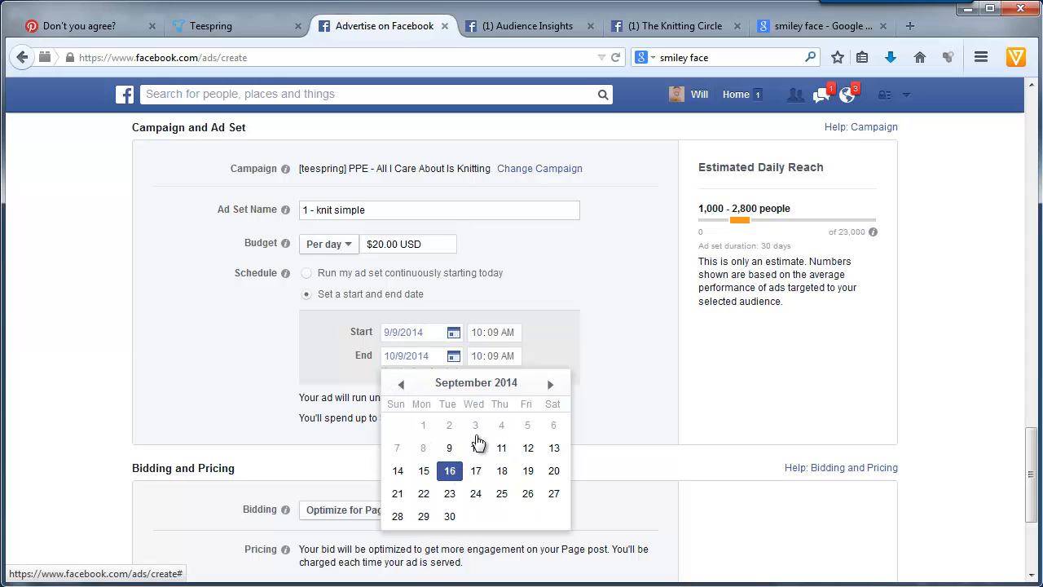
{"action": "left_click", "coordinate": [479, 357]}
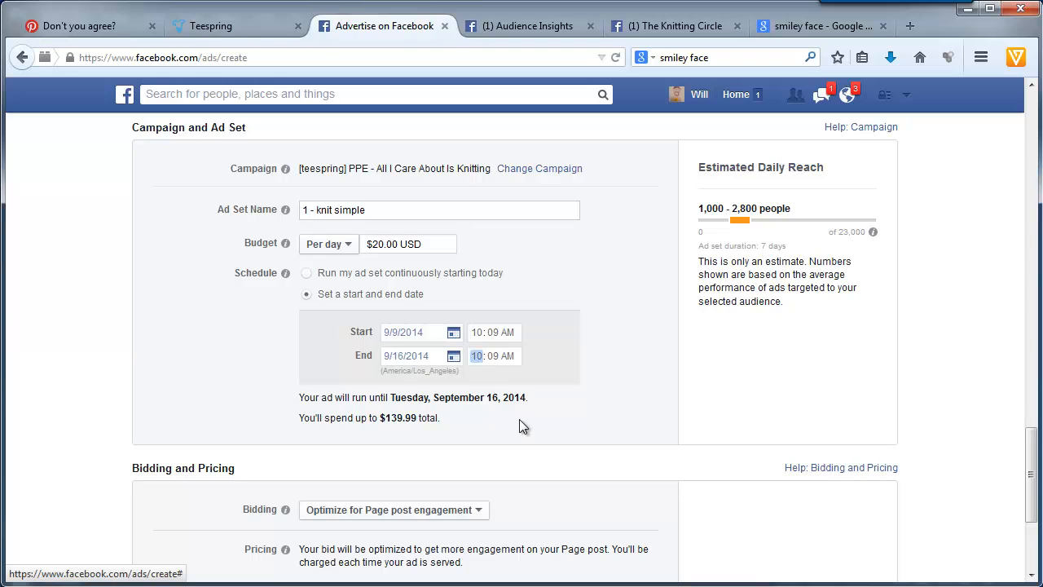
{"action": "type", "text": "800p"}
{"action": "left_click", "coordinate": [239, 342]}
- Keep the bidding optimized for Page post engagement and place the ad order
{"action": "scroll", "coordinate": [188, 371], "scroll_direction": "down", "scroll_amount": 4}
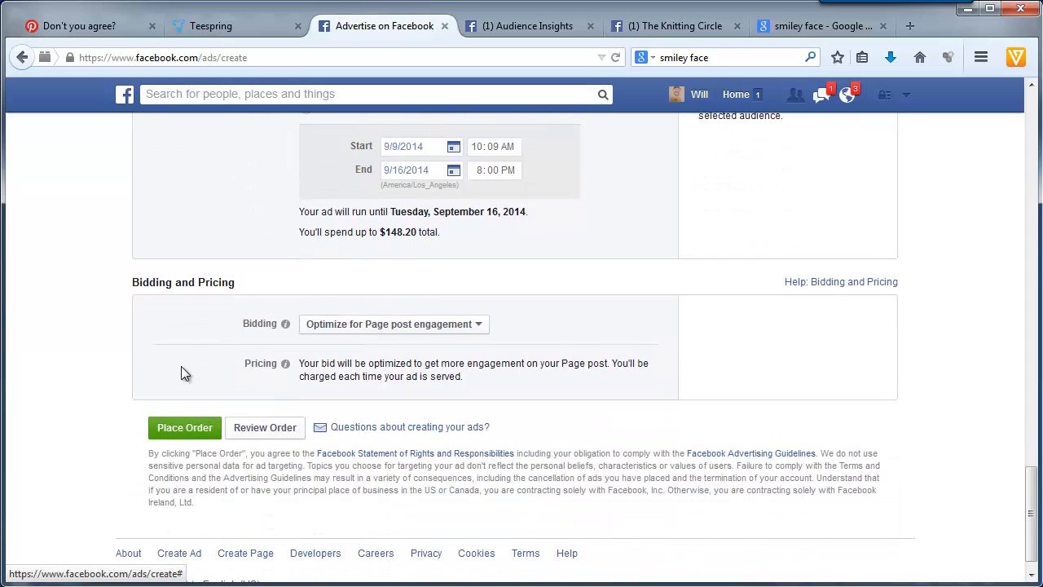
{"action": "left_click", "coordinate": [407, 325]}
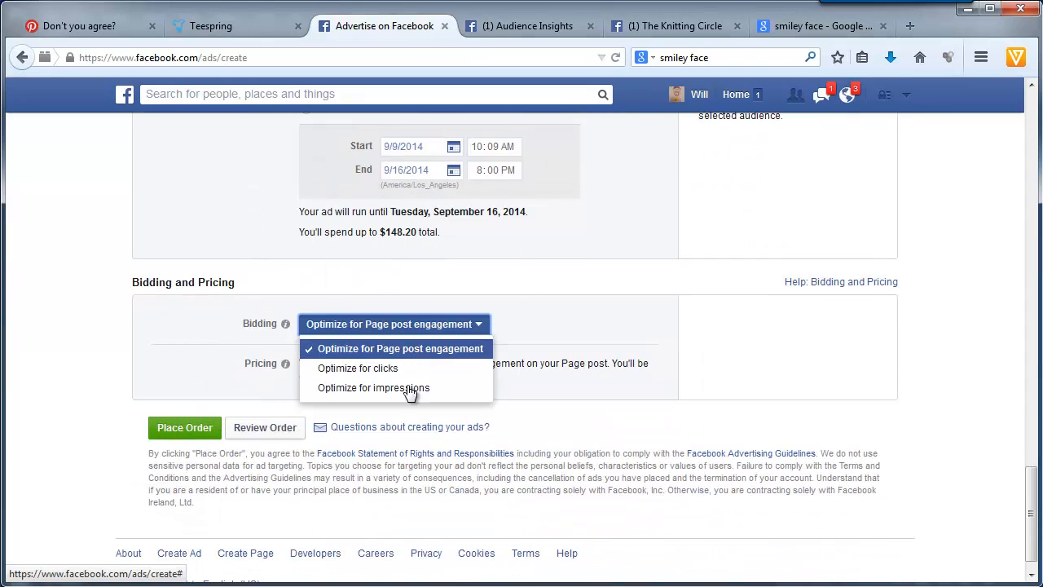
{"action": "left_click", "coordinate": [398, 349]}
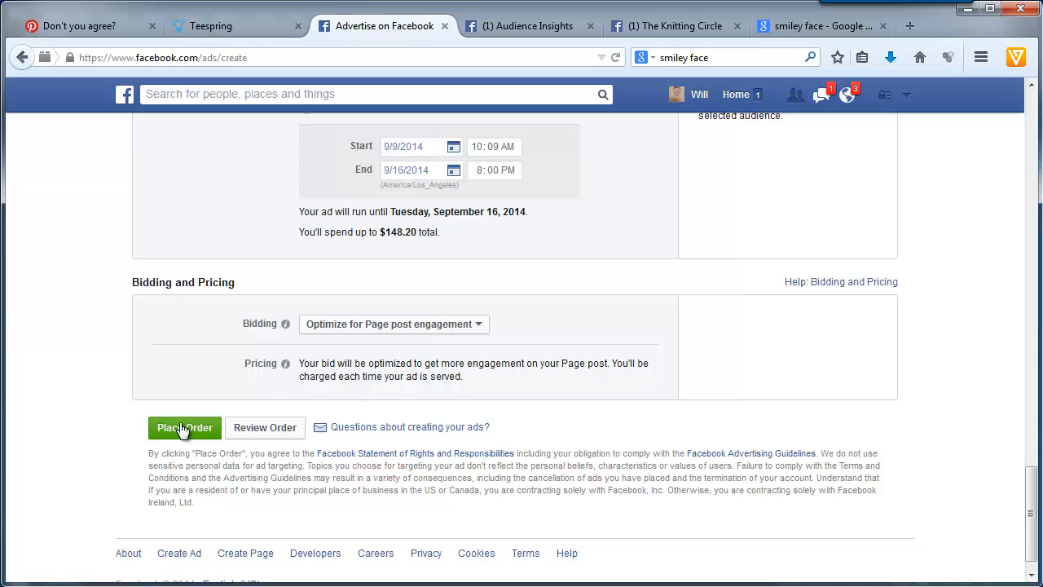
{"action": "scroll", "coordinate": [181, 430], "scroll_direction": "up", "scroll_amount": 10}
{"action": "scroll", "coordinate": [181, 430], "scroll_direction": "down", "scroll_amount": 9}
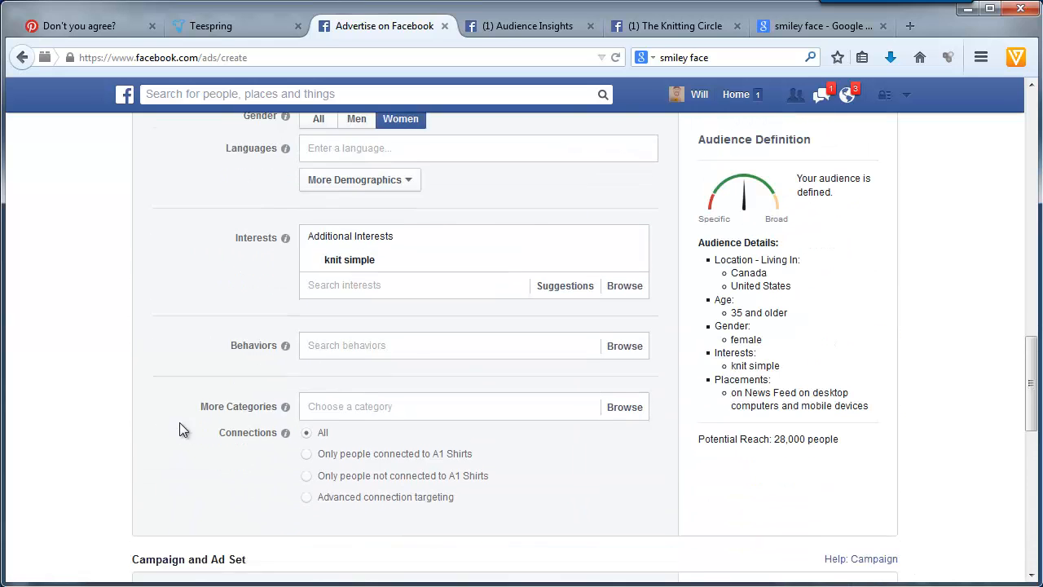
{"action": "left_click", "coordinate": [173, 475]}
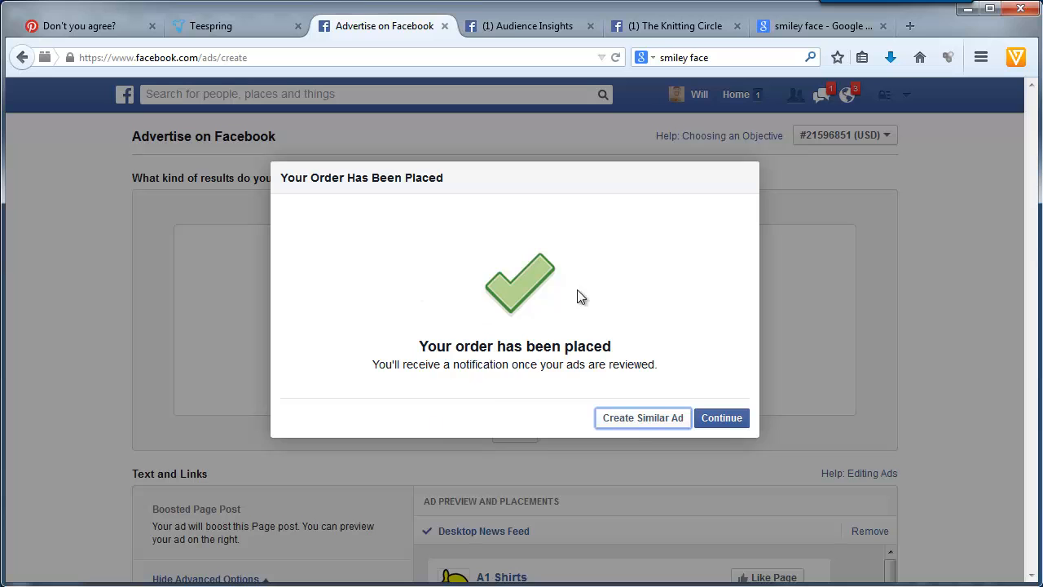
- Create a similar ad from the placed order and set its URL tag to a=2
{"action": "left_click", "coordinate": [632, 419]}
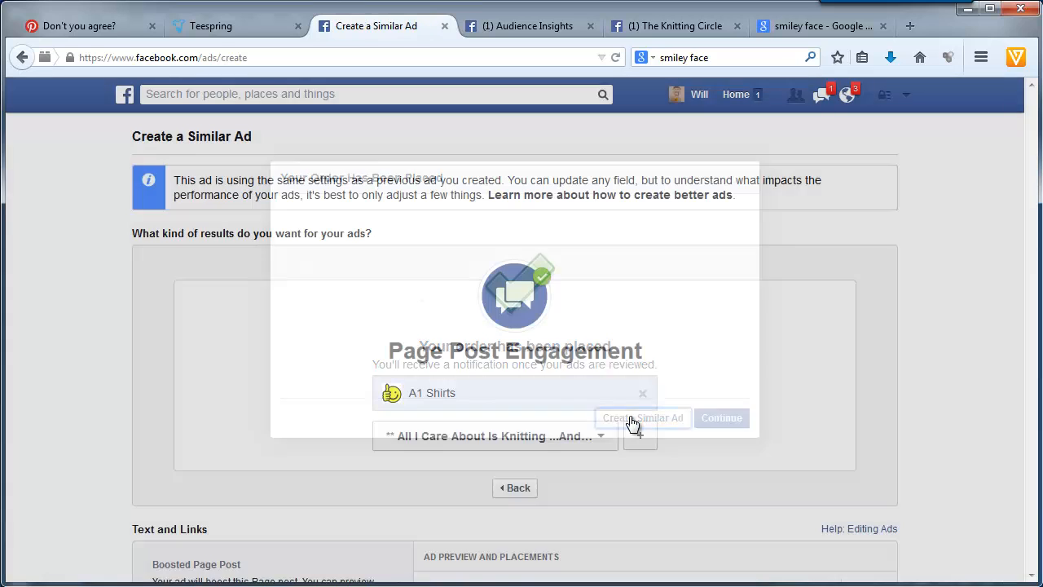
{"action": "scroll", "coordinate": [187, 465], "scroll_direction": "down", "scroll_amount": 5}
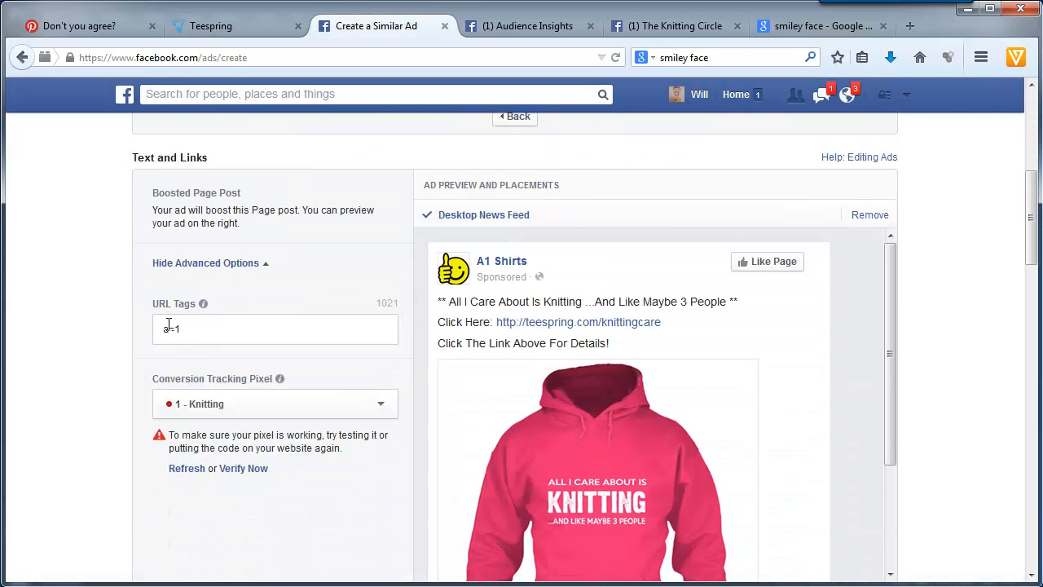
{"action": "double_click", "coordinate": [176, 330]}
{"action": "type", "text": "2"}
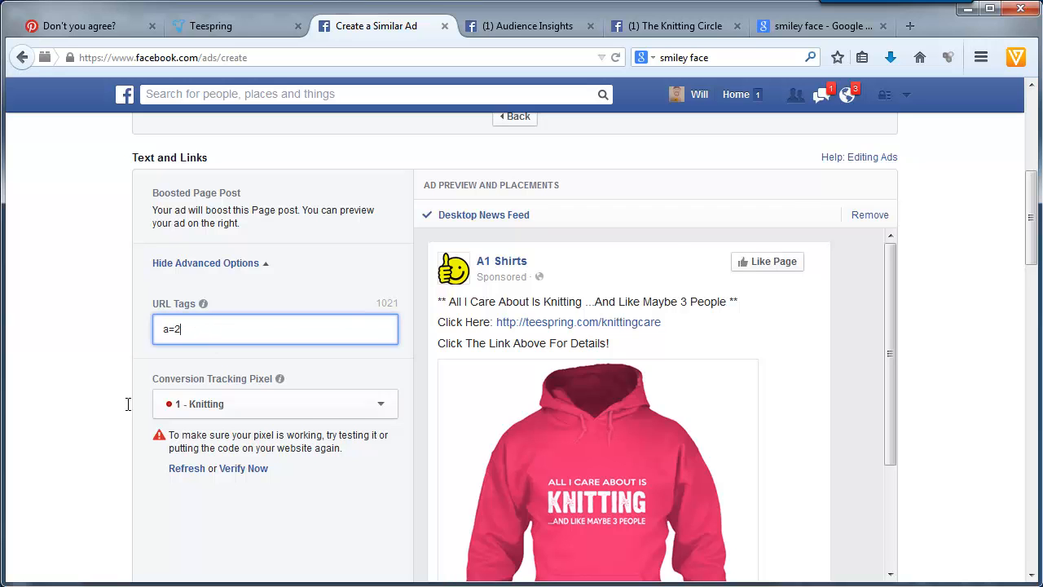
- Remove the knit simple interest from the similar ad and return to the Audience Insights page list
{"action": "scroll", "coordinate": [72, 446], "scroll_direction": "down", "scroll_amount": 4}
{"action": "scroll", "coordinate": [72, 453], "scroll_direction": "down", "scroll_amount": 5}
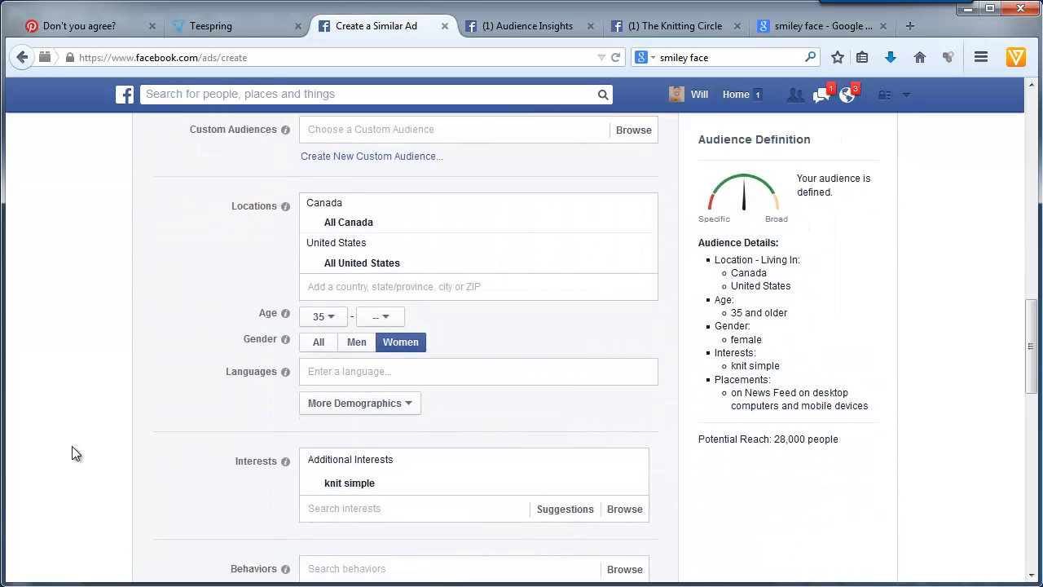
{"action": "left_click", "coordinate": [636, 304]}
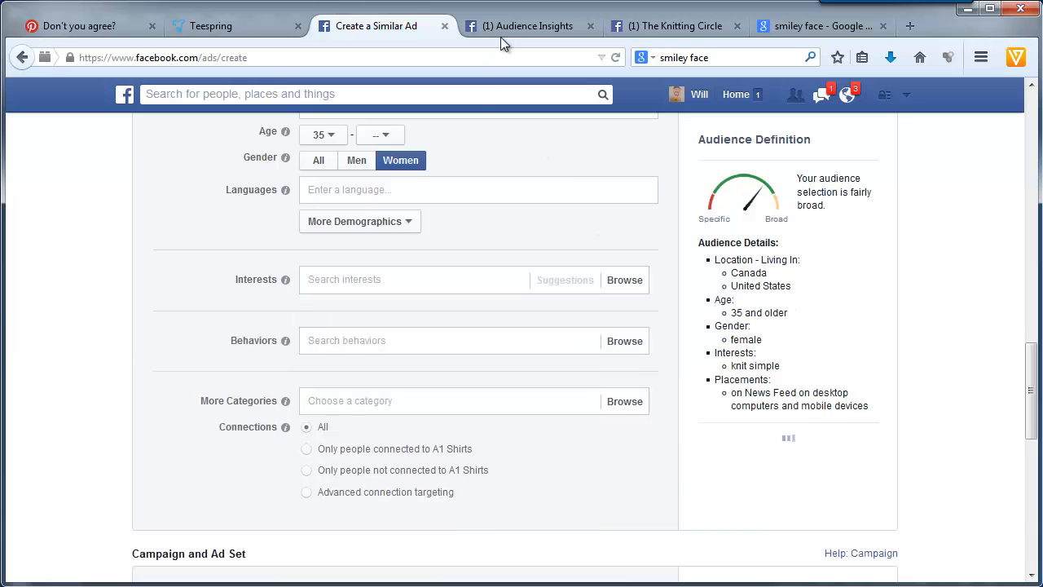
{"action": "left_click", "coordinate": [521, 26]}
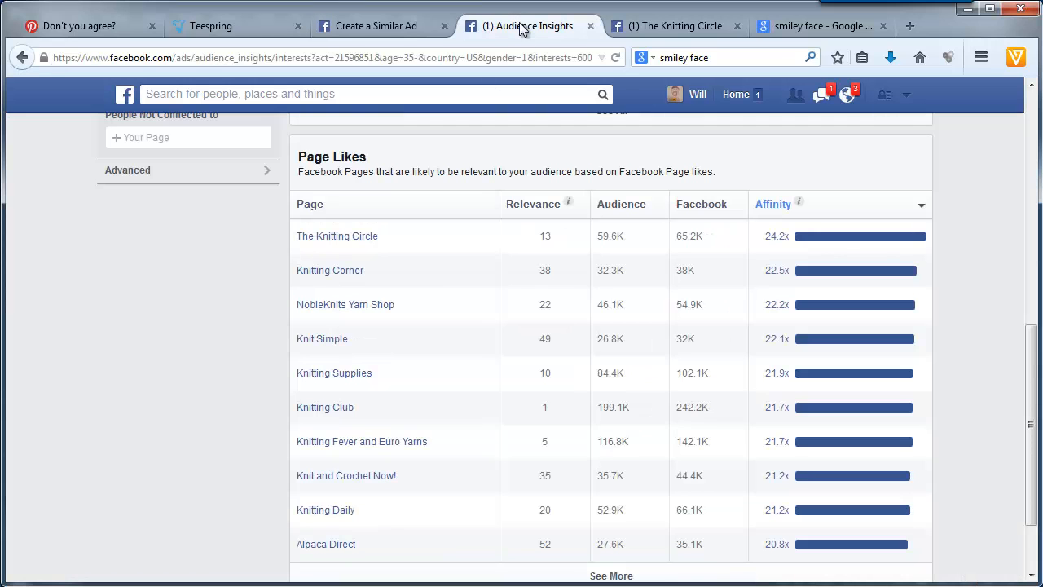
- Add knitting supplies as the similar ad's only targeted interest and copy the interest's name
{"action": "left_click", "coordinate": [379, 24]}
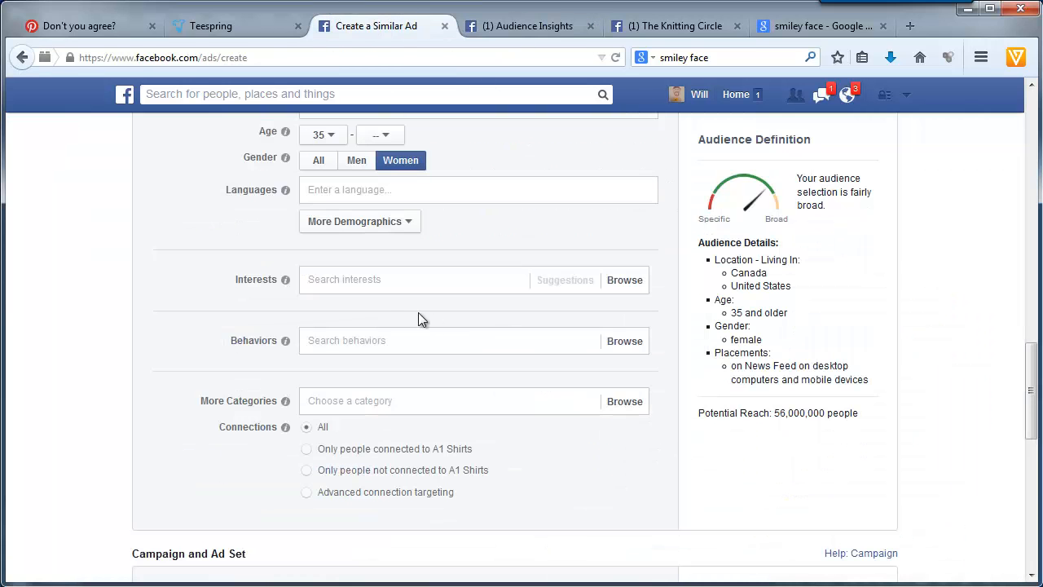
{"action": "left_click", "coordinate": [422, 283]}
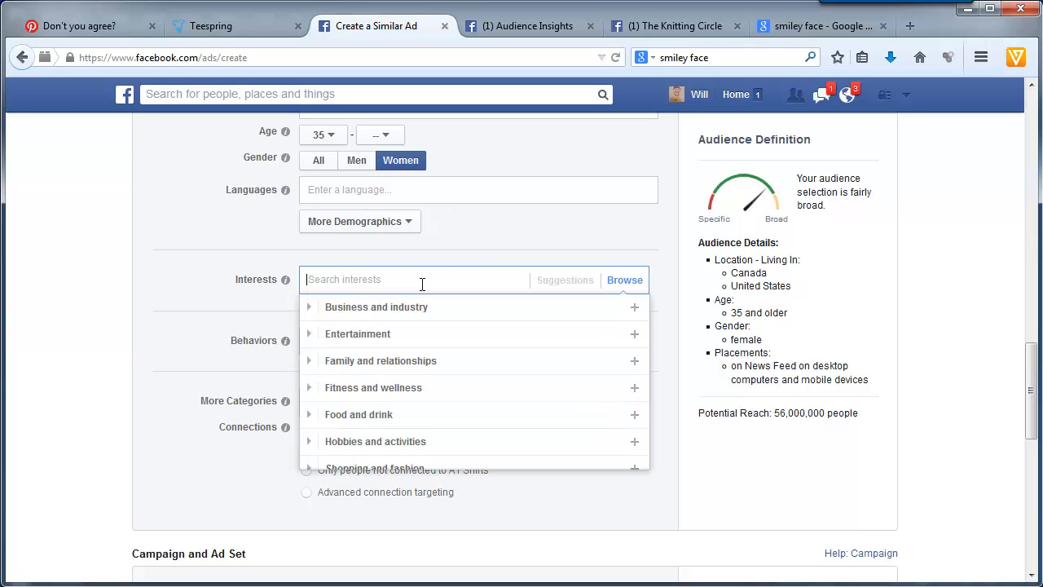
{"action": "type", "text": "knitting supp"}
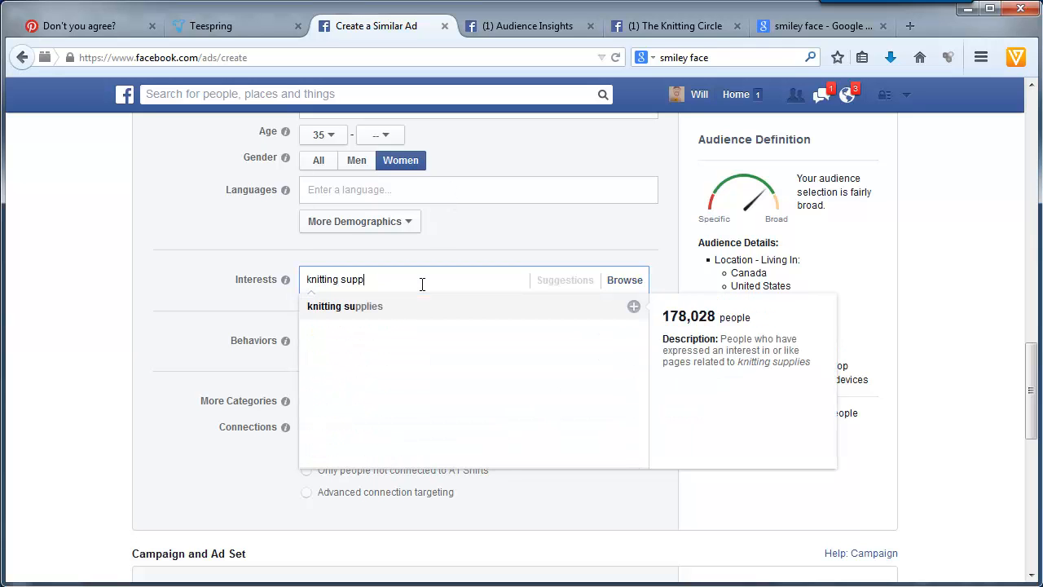
{"action": "left_click", "coordinate": [383, 308]}
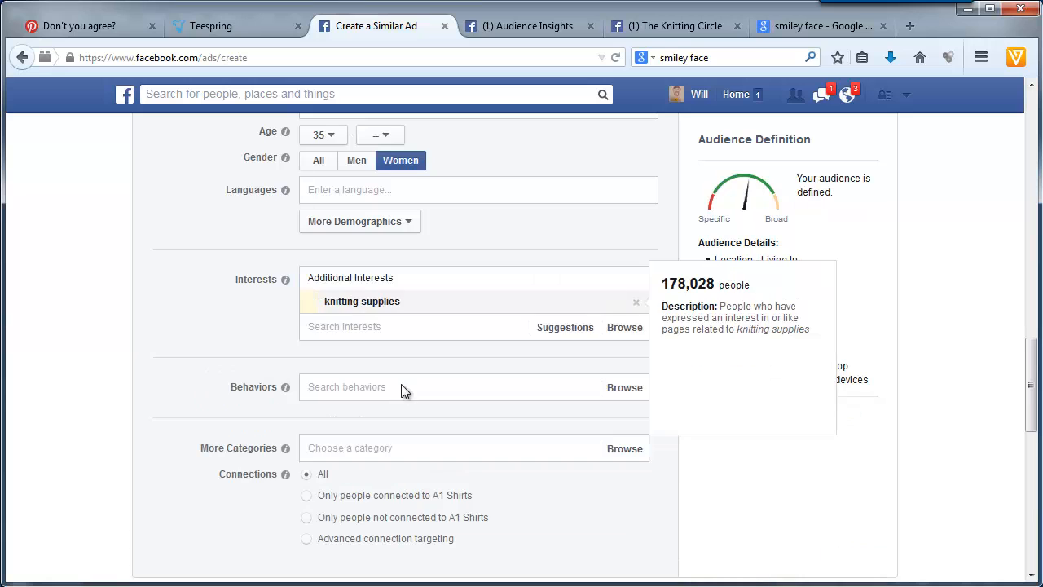
{"action": "left_click_drag", "start_coordinate": [401, 303], "coordinate": [332, 302]}
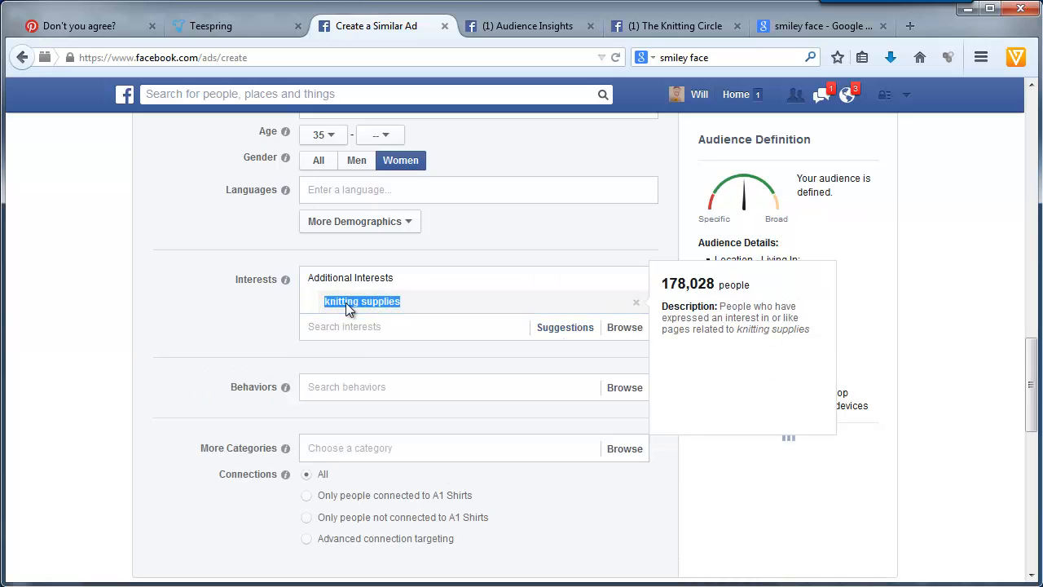
{"action": "right_click", "coordinate": [347, 305]}
{"action": "left_click", "coordinate": [377, 316]}
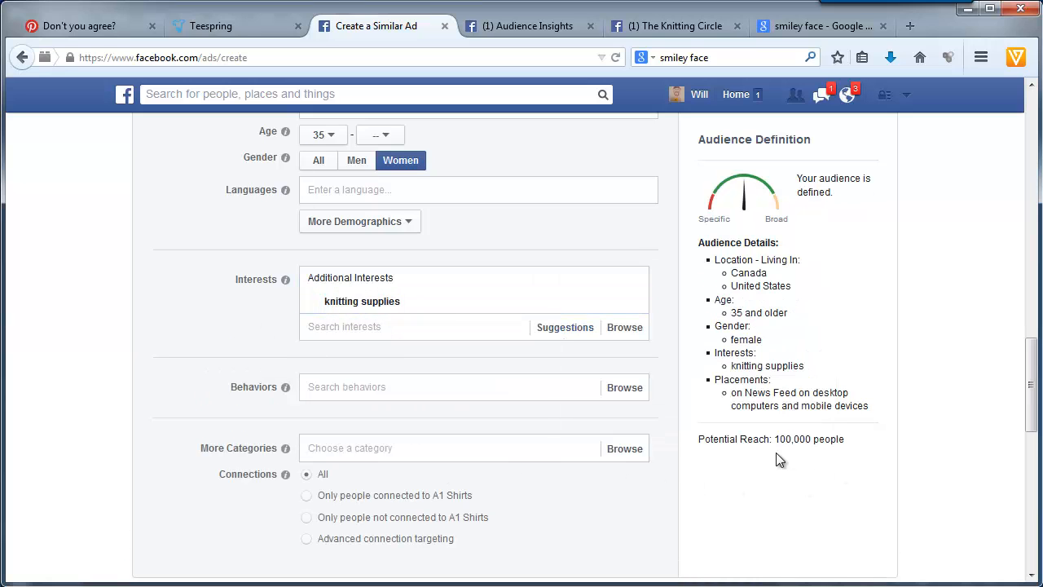
- Create a new ad set in the campaign and name it 2 - knitting supplies
{"action": "scroll", "coordinate": [205, 435], "scroll_direction": "down", "scroll_amount": 4}
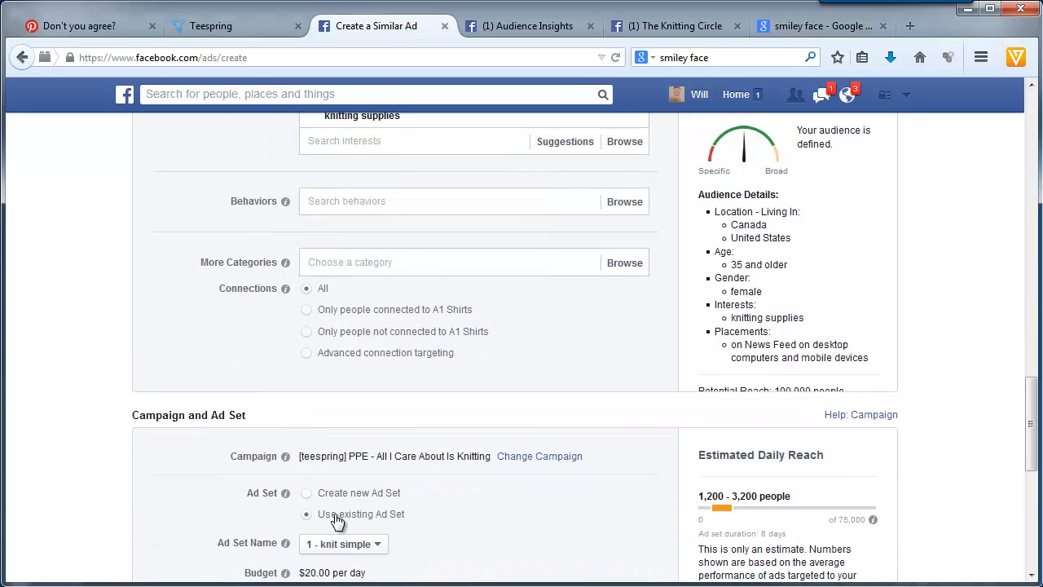
{"action": "scroll", "coordinate": [206, 399], "scroll_direction": "down", "scroll_amount": 4}
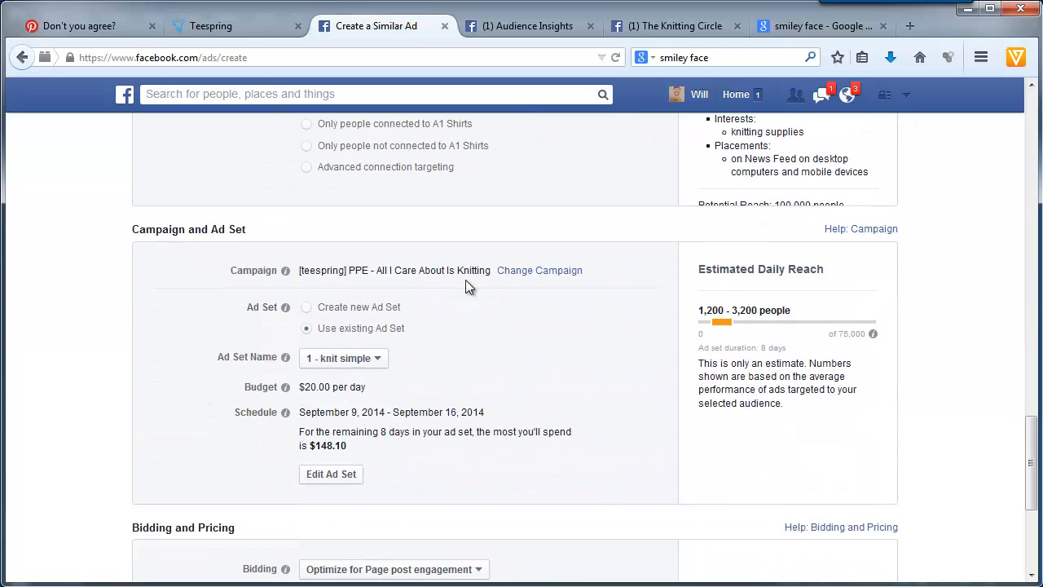
{"action": "left_click", "coordinate": [381, 314]}
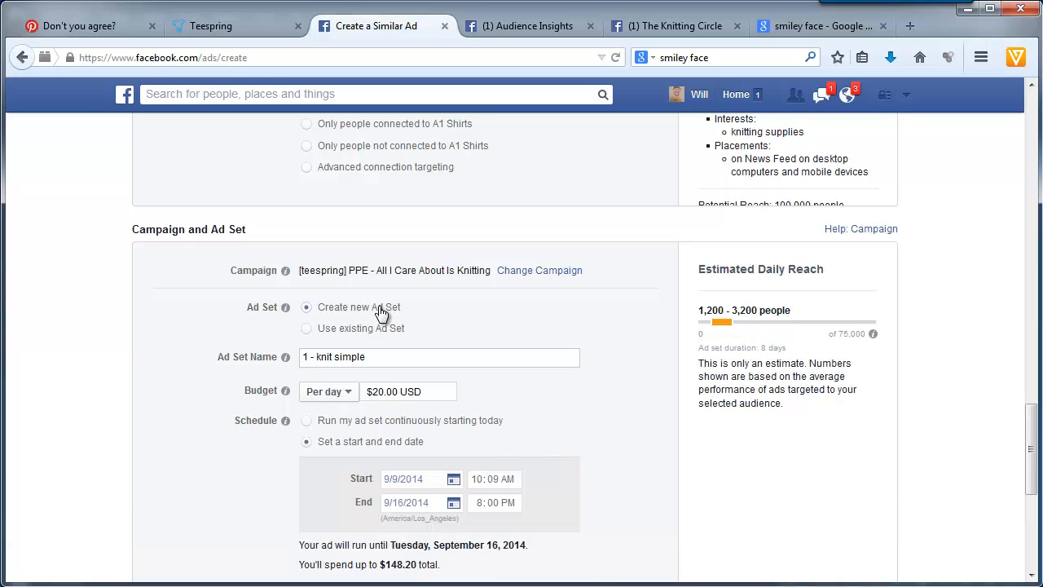
{"action": "left_click_drag", "start_coordinate": [375, 356], "coordinate": [218, 357]}
{"action": "type", "text": "2 -"}
{"action": "key", "text": "ctrl+v"}
{"action": "scroll", "coordinate": [195, 456], "scroll_direction": "down", "scroll_amount": 2}
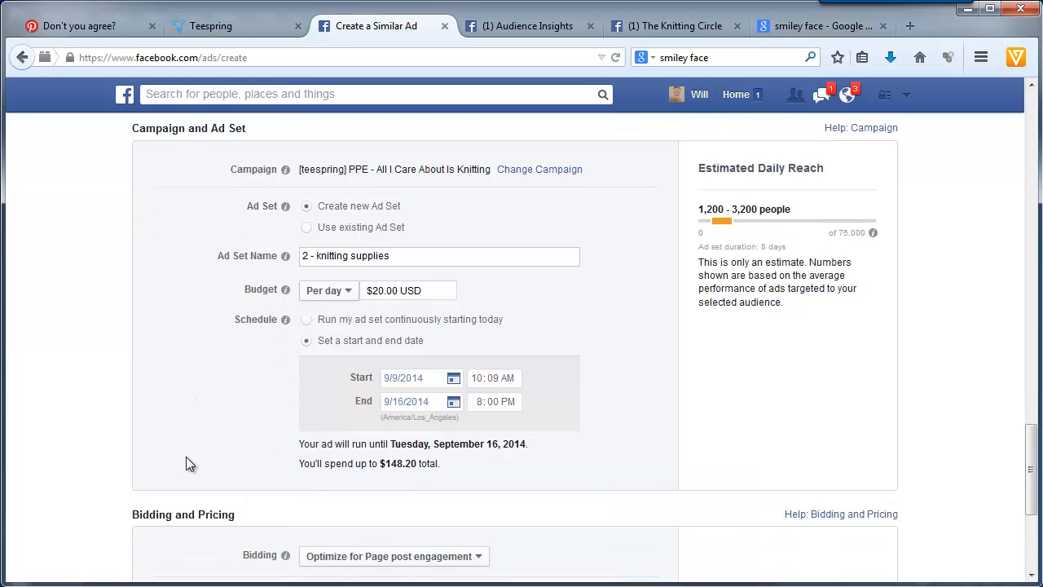
- Place the order for the knitting supplies ad and create a similar ad from it
{"action": "scroll", "coordinate": [163, 465], "scroll_direction": "down", "scroll_amount": 1}
{"action": "left_click", "coordinate": [167, 479]}
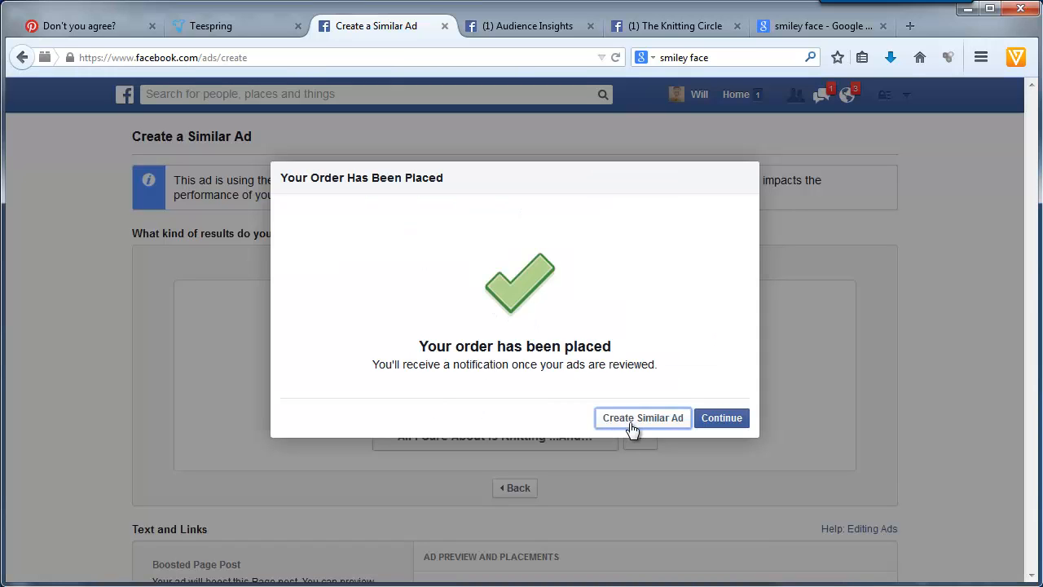
{"action": "left_click", "coordinate": [632, 424]}
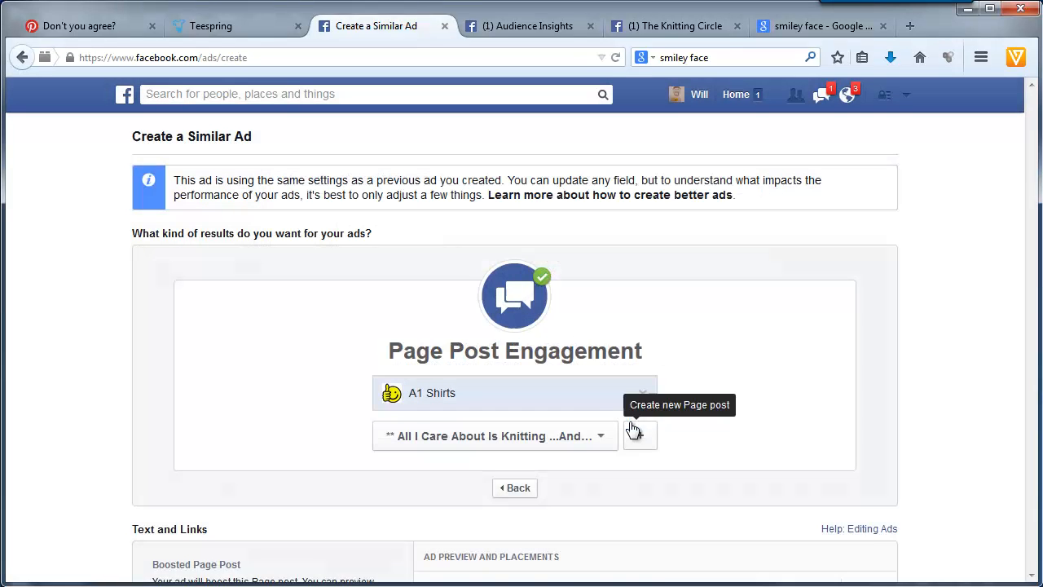
- Set the new similar ad's URL tag to a=3
{"action": "scroll", "coordinate": [168, 351], "scroll_direction": "down", "scroll_amount": 3}
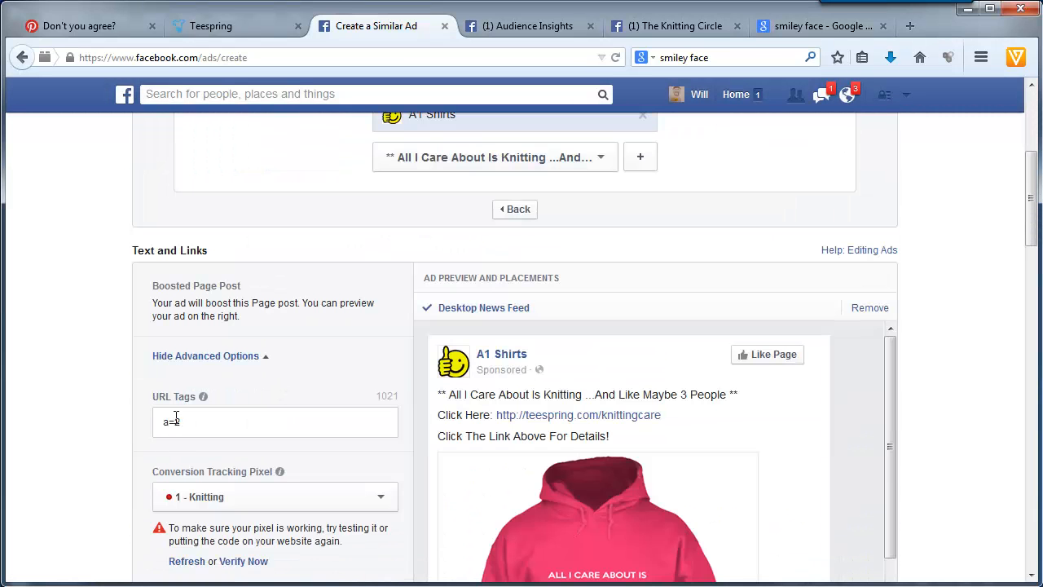
{"action": "double_click", "coordinate": [208, 416]}
{"action": "type", "text": "3"}
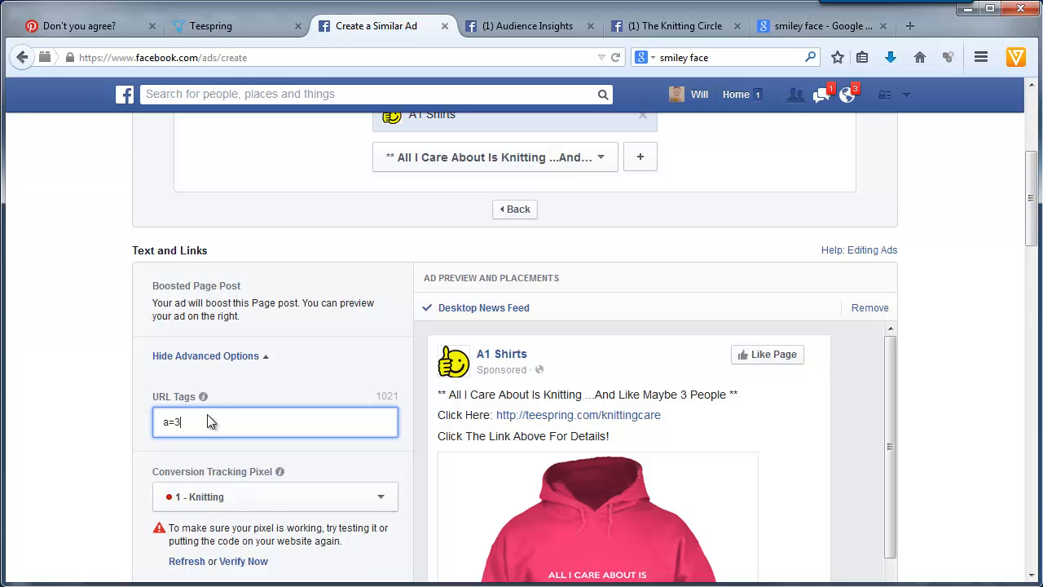
{"action": "left_click", "coordinate": [58, 443]}
- Remove the knitting supplies interest from the ad and return to the Audience Insights page list
{"action": "scroll", "coordinate": [57, 444], "scroll_direction": "down", "scroll_amount": 3}
{"action": "scroll", "coordinate": [58, 443], "scroll_direction": "down", "scroll_amount": 7}
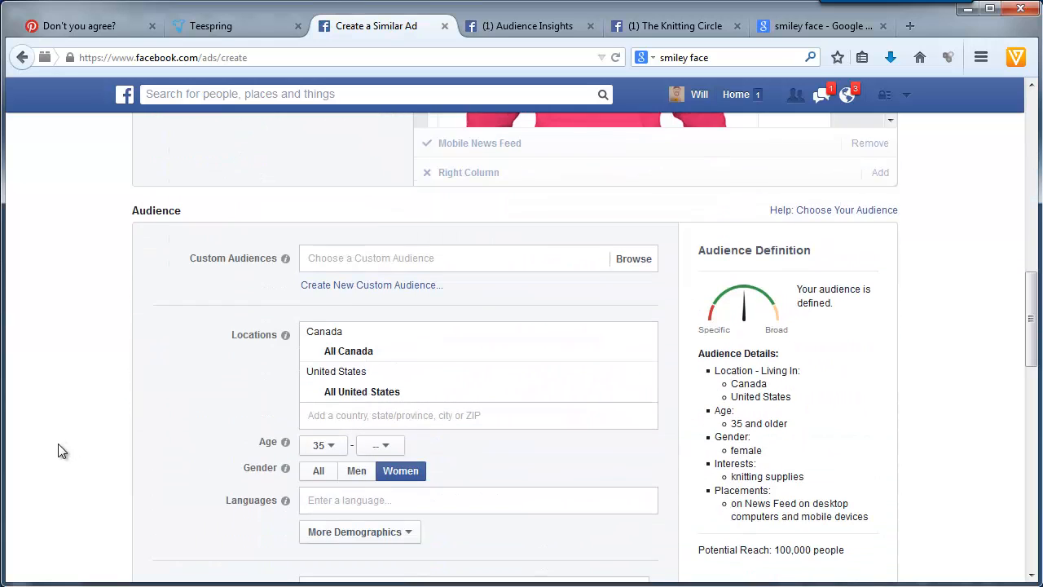
{"action": "mouse_move", "coordinate": [460, 245]}
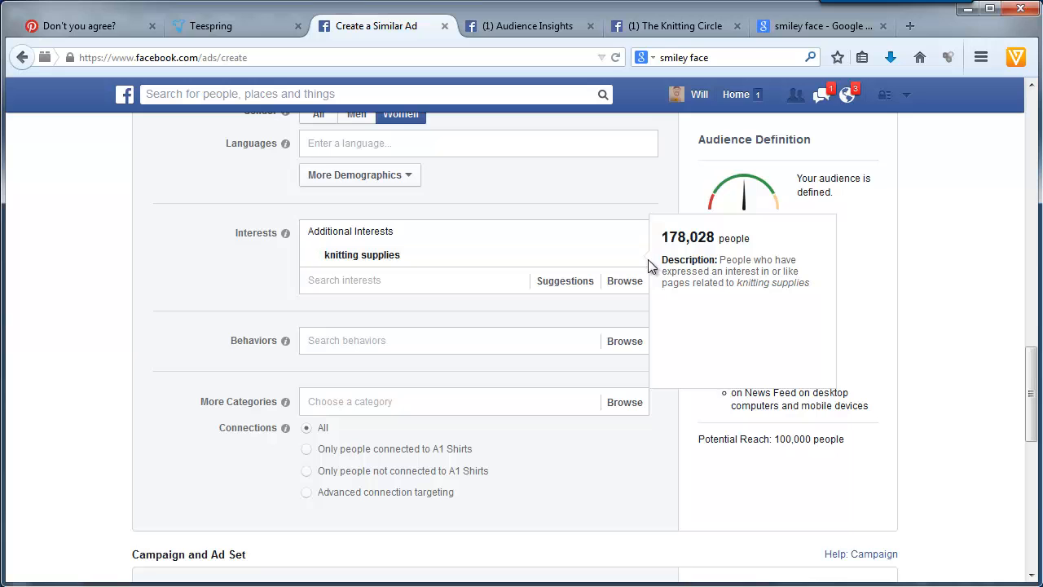
{"action": "left_click", "coordinate": [514, 31]}
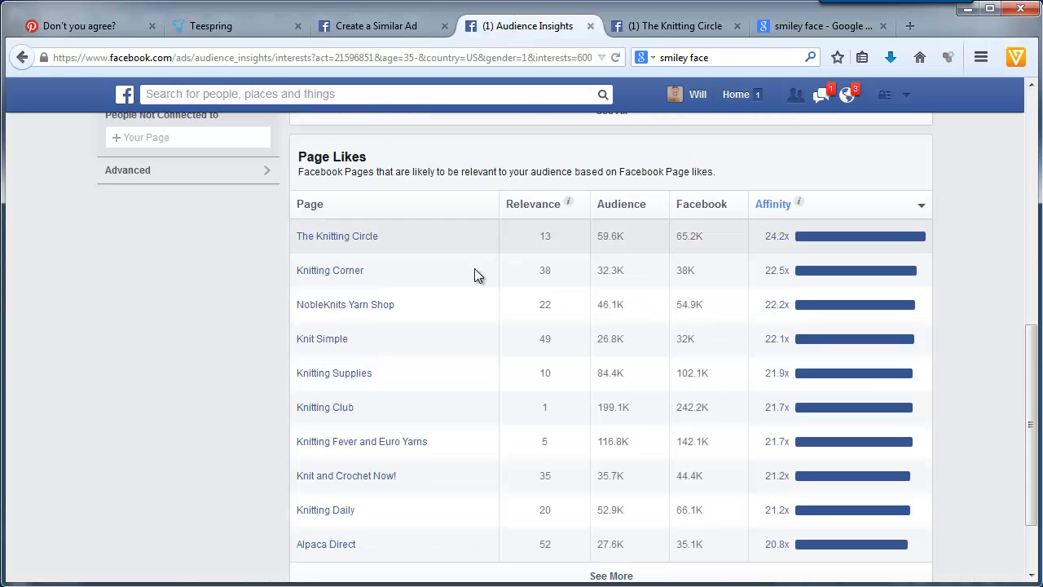
- Add knitting club as the similar ad's only targeted interest and select the interest's name
{"action": "left_click", "coordinate": [408, 33]}
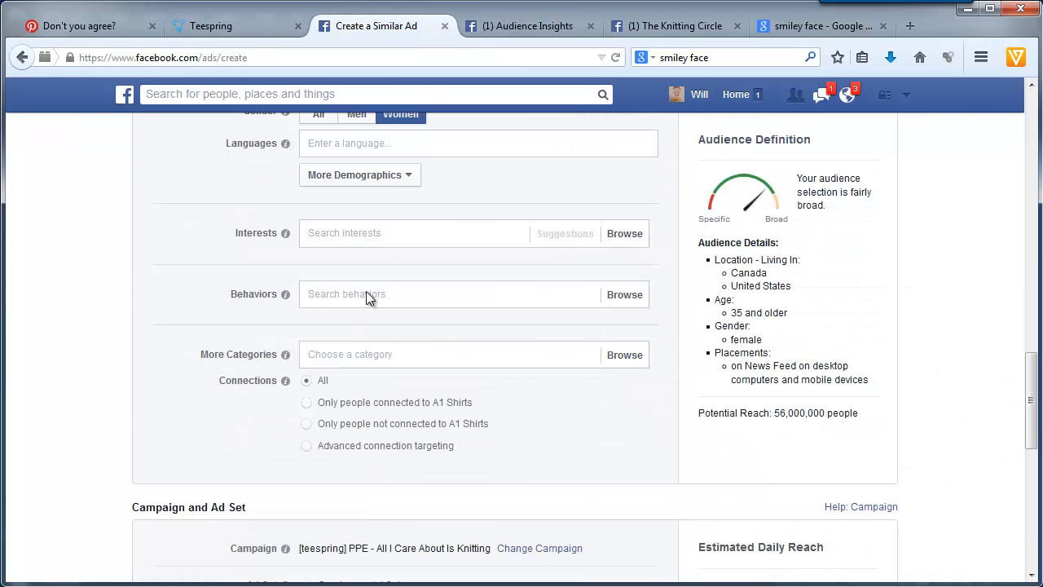
{"action": "left_click", "coordinate": [384, 232]}
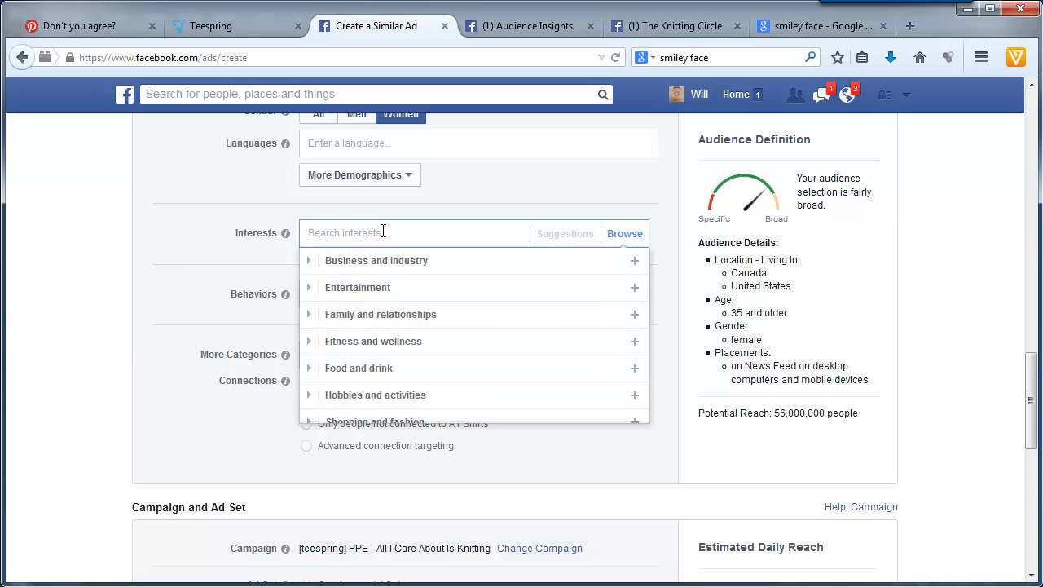
{"action": "type", "text": "knit"}
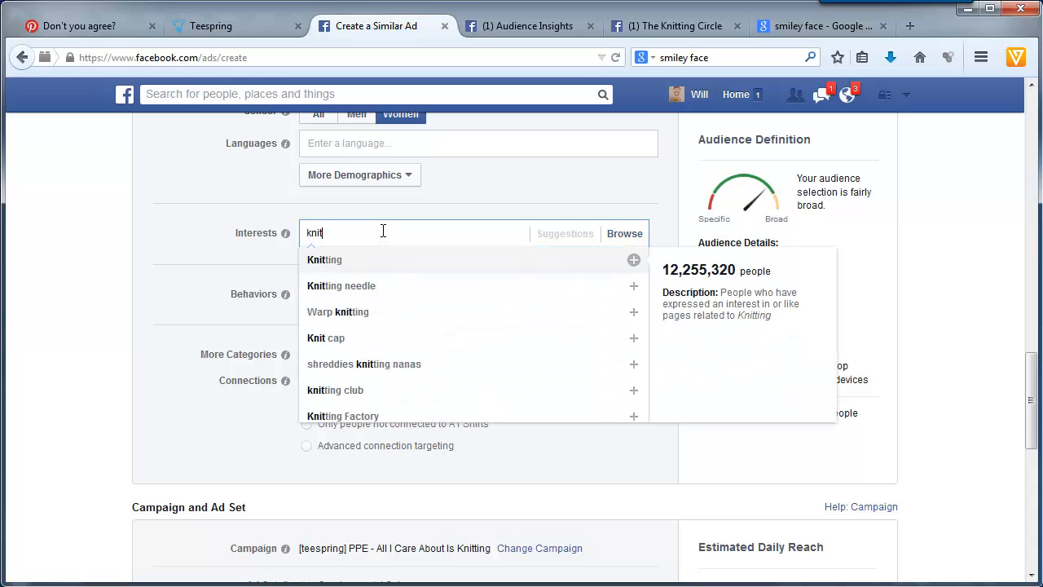
{"action": "type", "text": "ting club"}
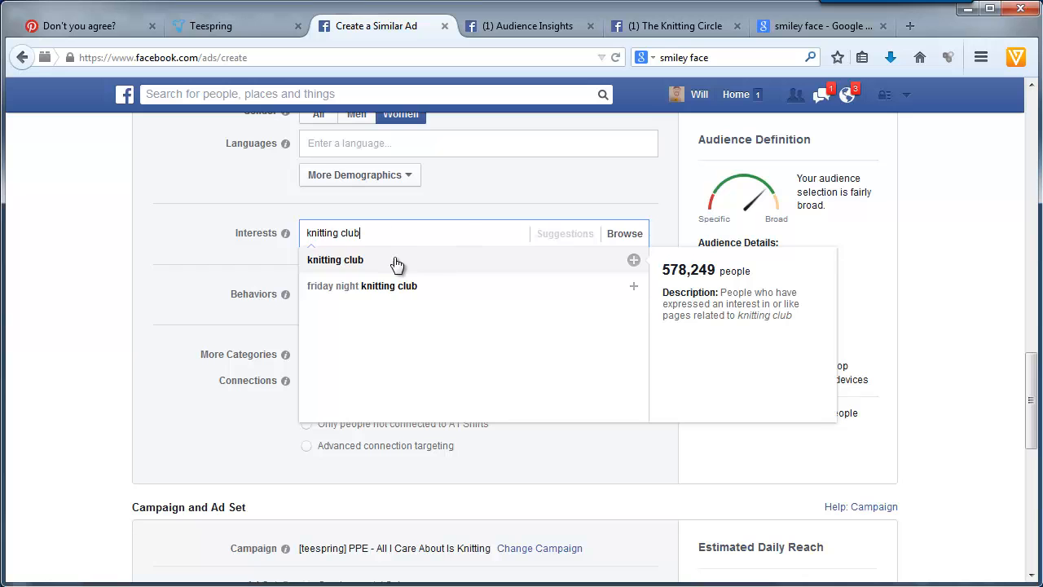
{"action": "left_click", "coordinate": [347, 261]}
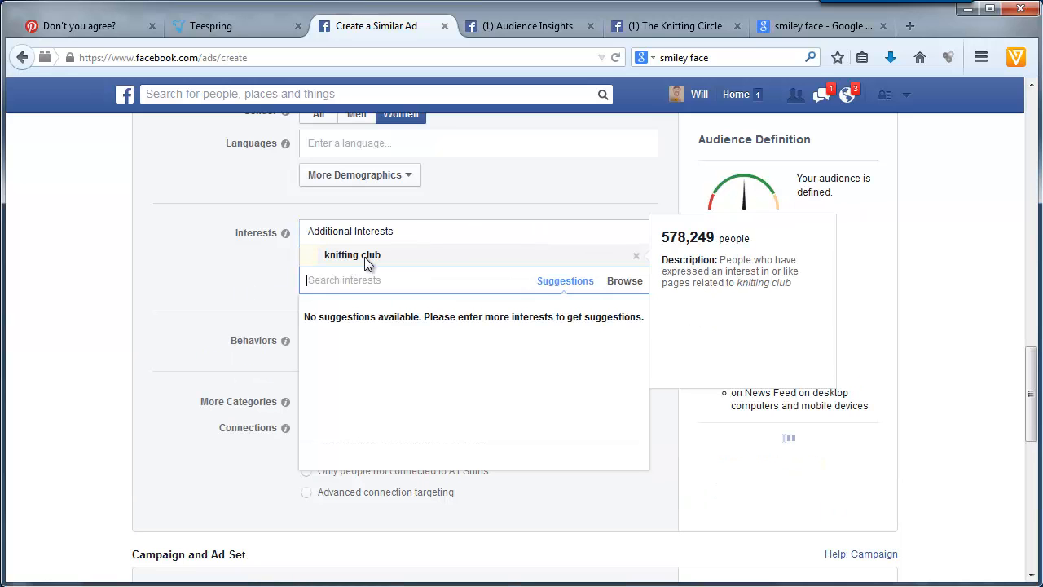
{"action": "left_click_drag", "start_coordinate": [378, 256], "coordinate": [313, 255]}
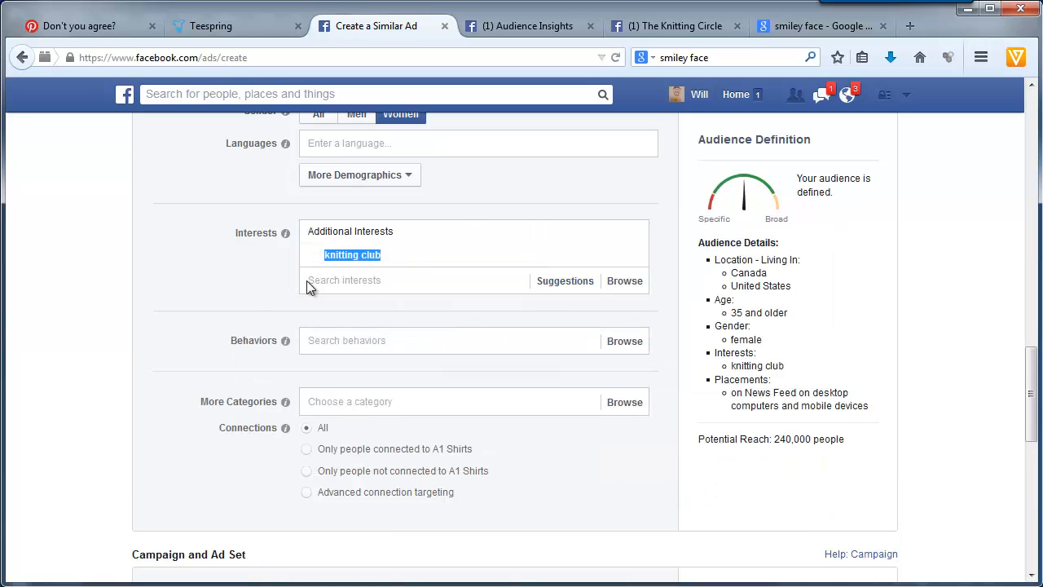
{"action": "left_click", "coordinate": [251, 294]}
- Create a new ad set in the campaign and name it 3 - knitting club
{"action": "scroll", "coordinate": [252, 295], "scroll_direction": "down", "scroll_amount": 4}
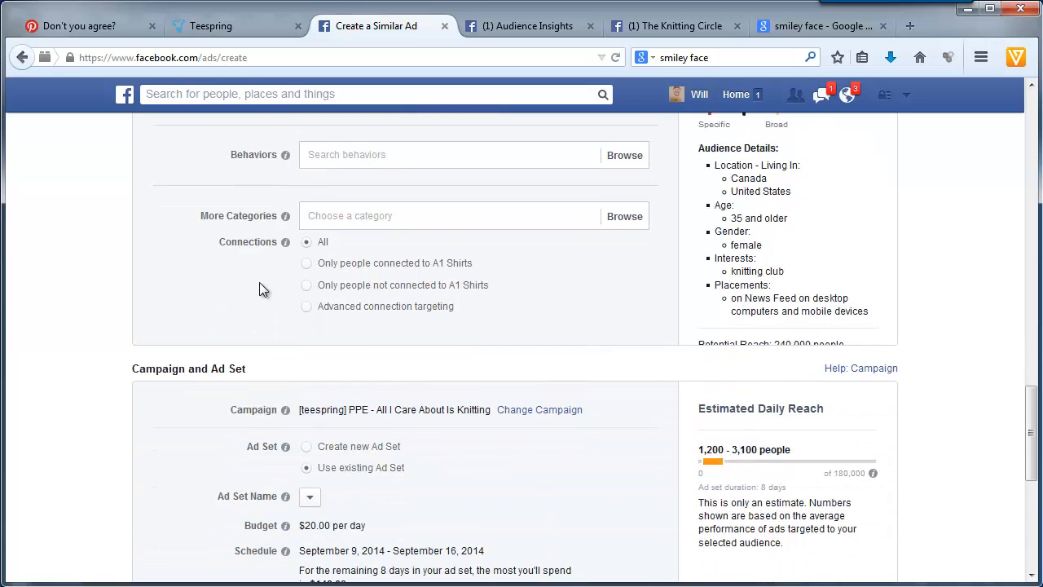
{"action": "scroll", "coordinate": [711, 315], "scroll_direction": "up", "scroll_amount": 6}
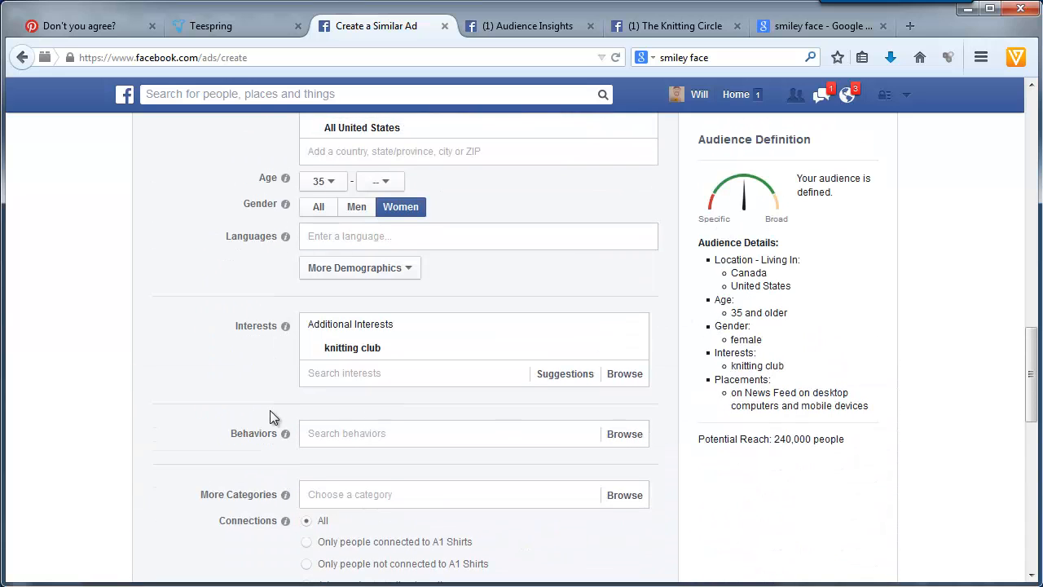
{"action": "scroll", "coordinate": [244, 409], "scroll_direction": "down", "scroll_amount": 8}
{"action": "left_click", "coordinate": [361, 353]}
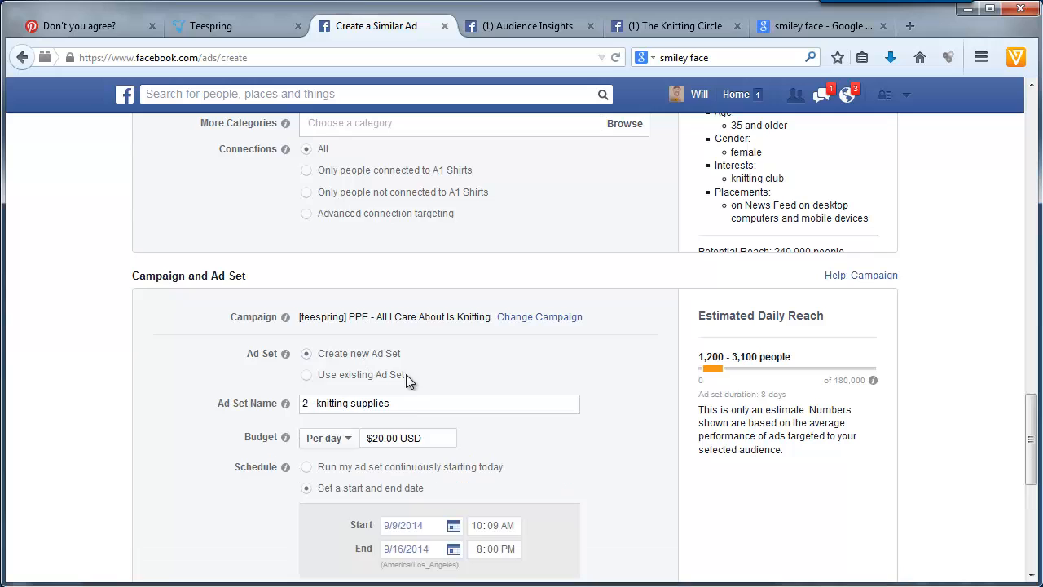
{"action": "left_click_drag", "start_coordinate": [405, 402], "coordinate": [193, 420]}
{"action": "type", "text": "3 - knitting club"}
- Place the order for the knitting club ad and create another similar ad from it
{"action": "scroll", "coordinate": [187, 413], "scroll_direction": "down", "scroll_amount": 3}
{"action": "scroll", "coordinate": [156, 415], "scroll_direction": "down", "scroll_amount": 3}
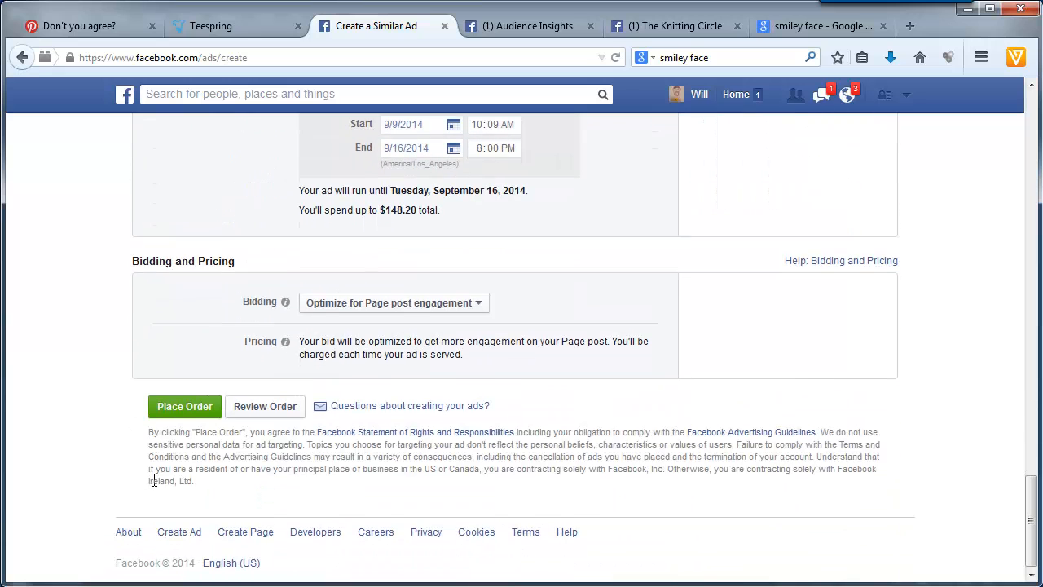
{"action": "left_click", "coordinate": [187, 403]}
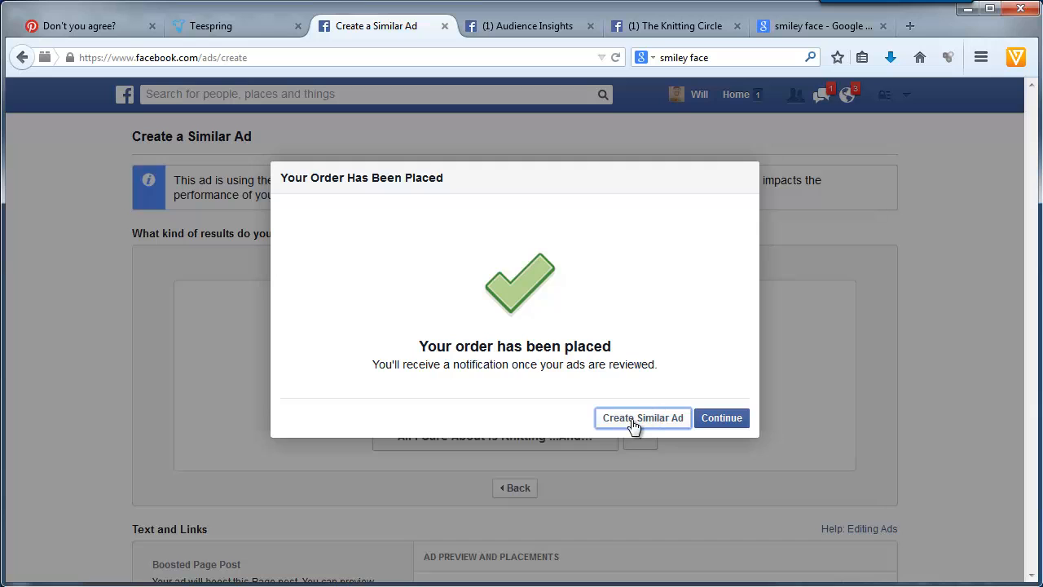
{"action": "left_click", "coordinate": [634, 418]}
- Change the newest similar ad's URL tag to a=4
{"action": "scroll", "coordinate": [111, 434], "scroll_direction": "down", "scroll_amount": 4}
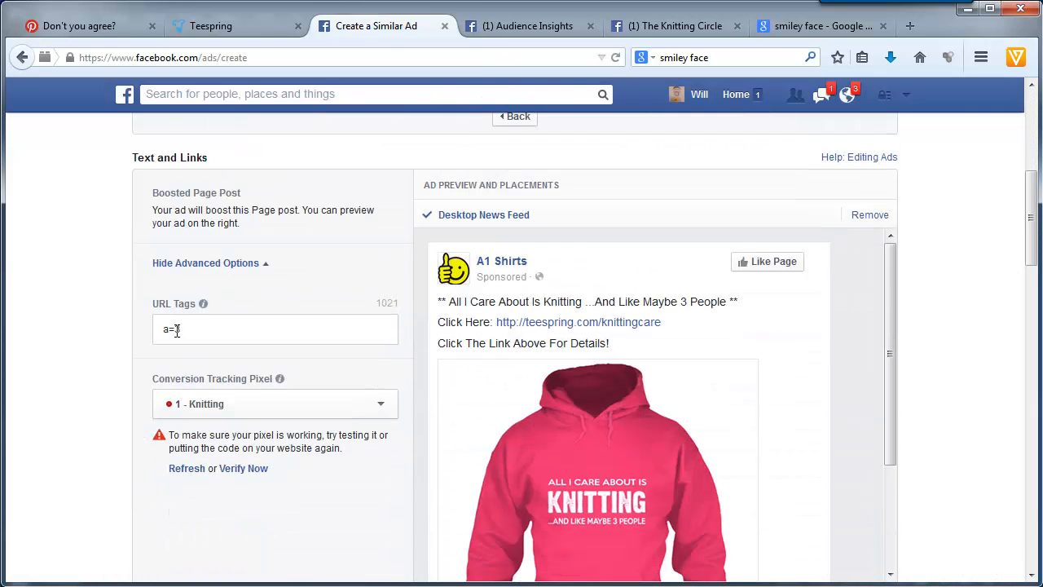
{"action": "double_click", "coordinate": [176, 329]}
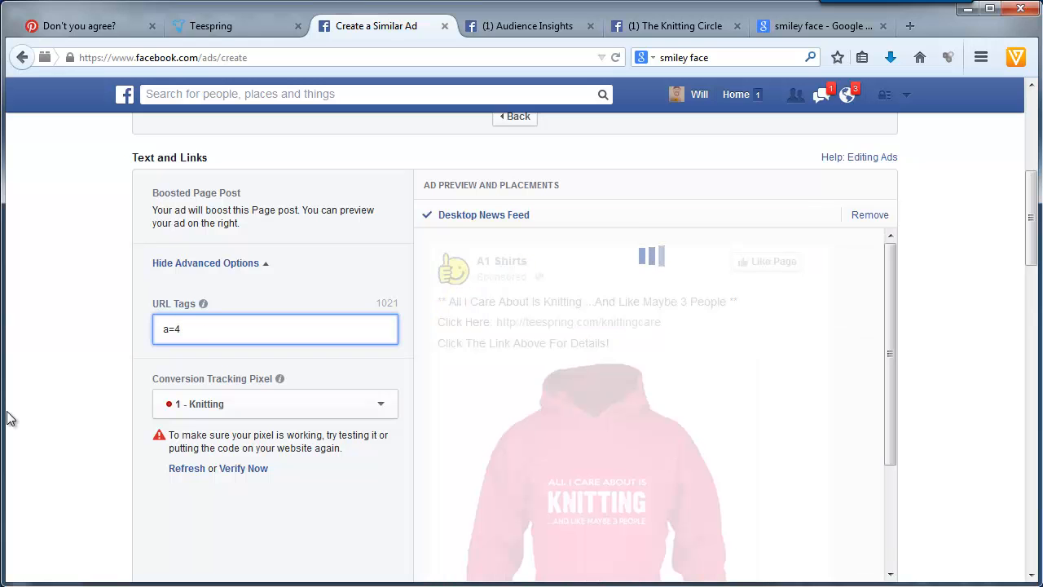
{"action": "left_click", "coordinate": [68, 454]}
- Remove the knitting club interest from the ad and return to the Audience Insights page list
{"action": "scroll", "coordinate": [103, 454], "scroll_direction": "down", "scroll_amount": 10}
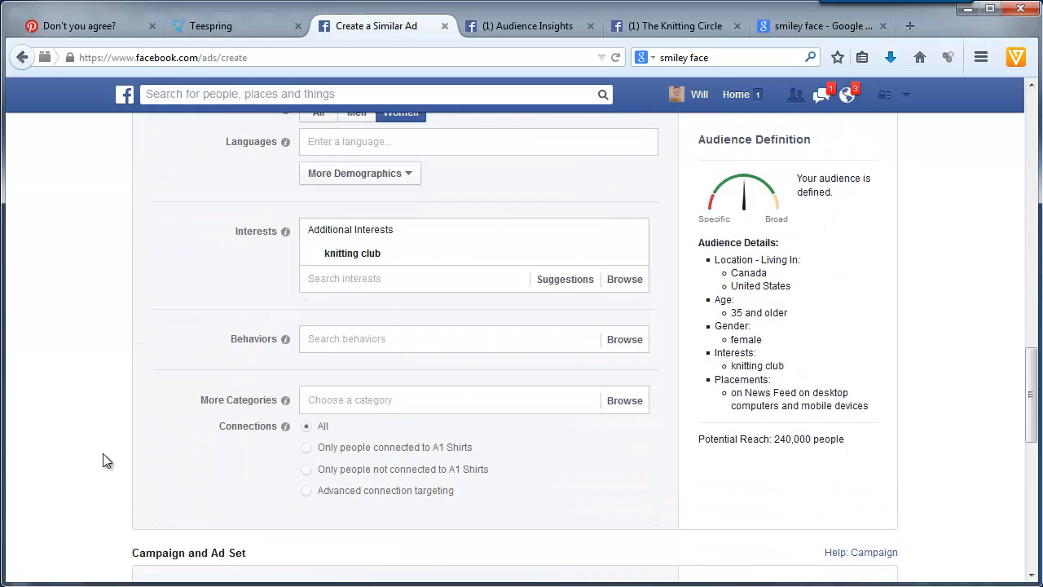
{"action": "scroll", "coordinate": [245, 391], "scroll_direction": "up", "scroll_amount": 2}
{"action": "left_click", "coordinate": [636, 350]}
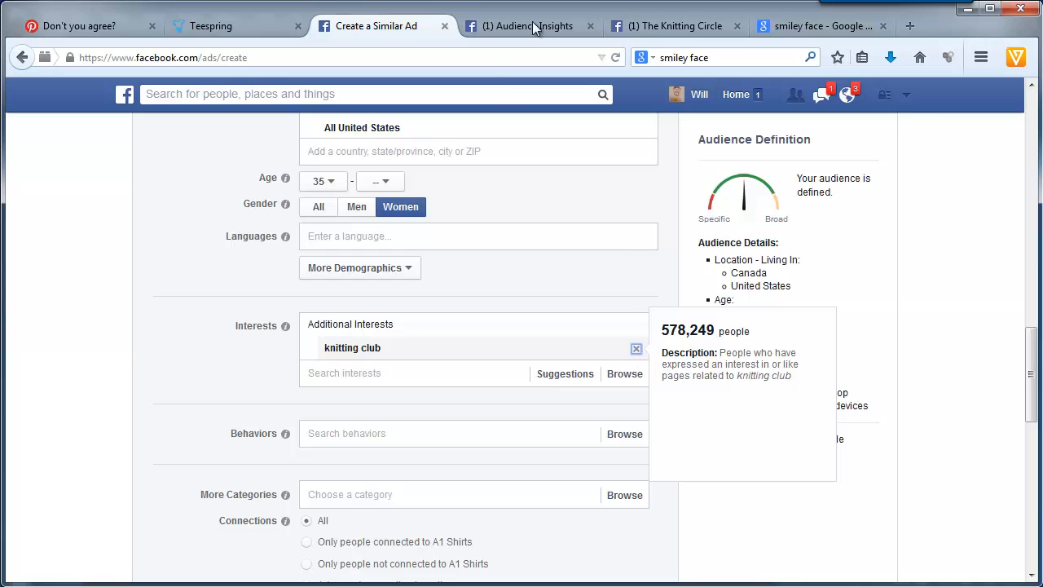
{"action": "left_click", "coordinate": [532, 24]}
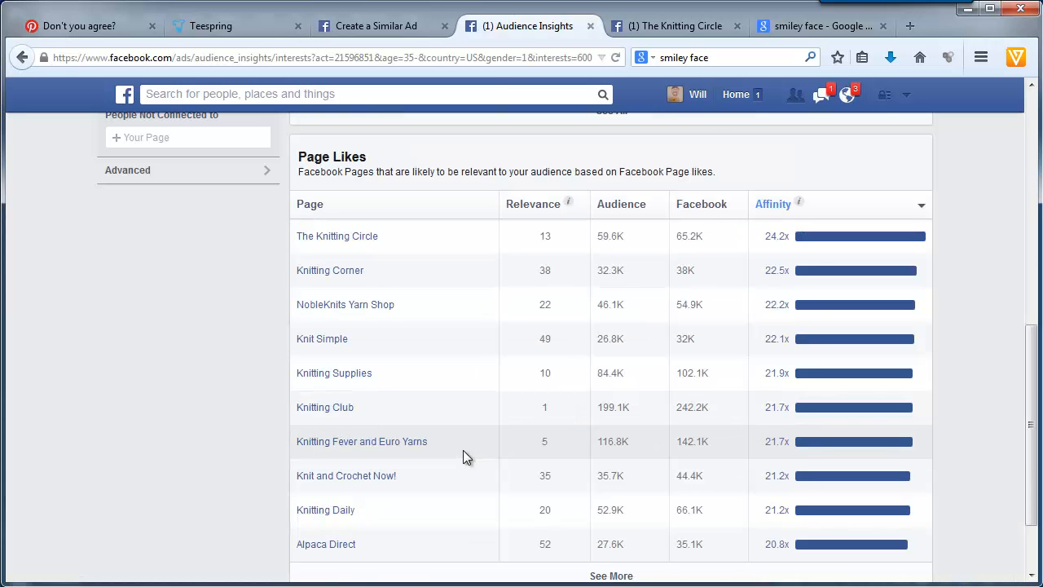
- Return to the similar ad and try to find a Knitting Fever interest for its targeting
{"action": "left_click", "coordinate": [377, 27]}
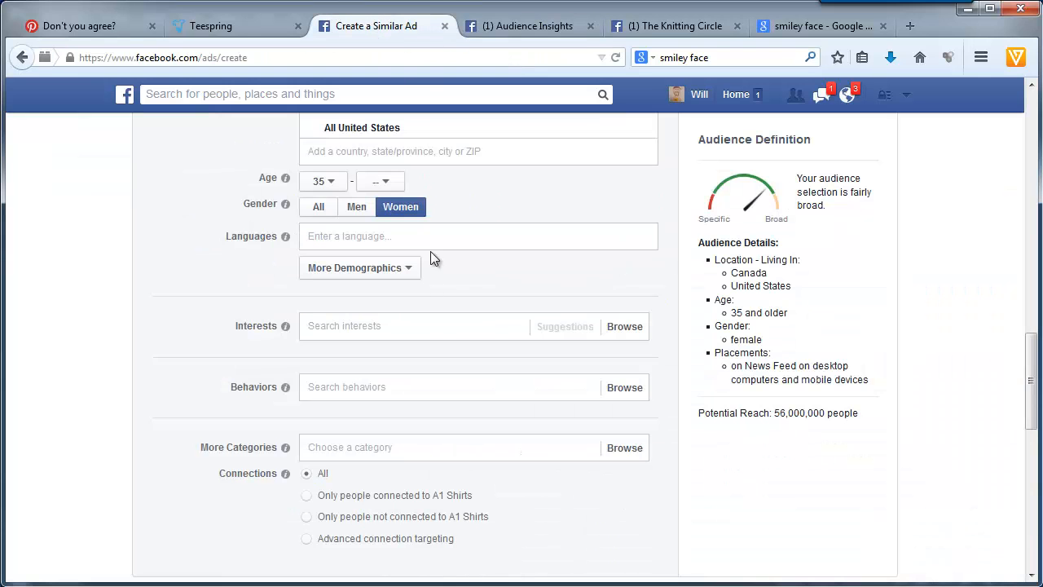
{"action": "left_click", "coordinate": [405, 323]}
{"action": "type", "text": "knitting fe"}
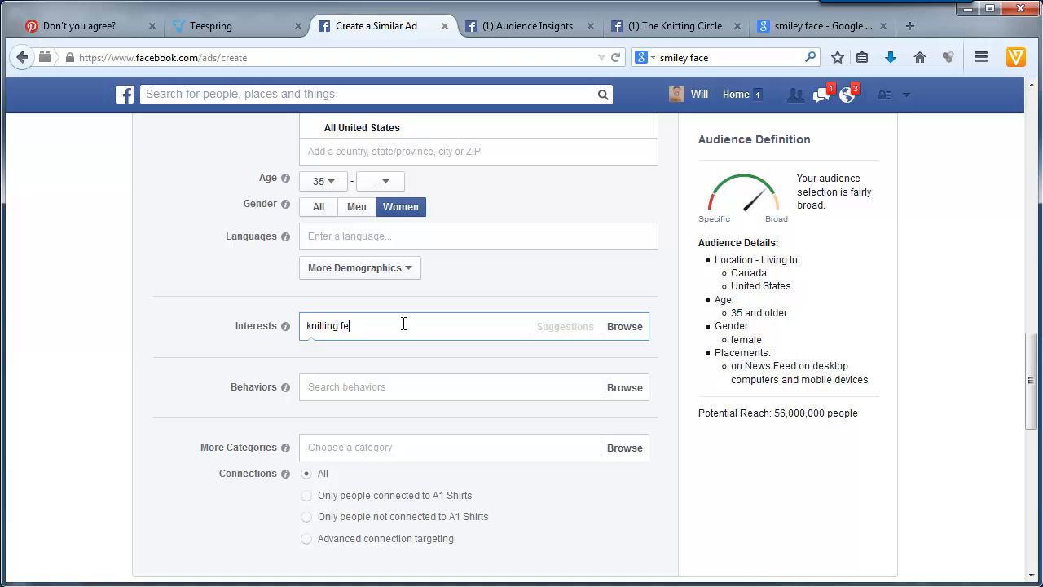
{"action": "key", "text": "BackSpace"}
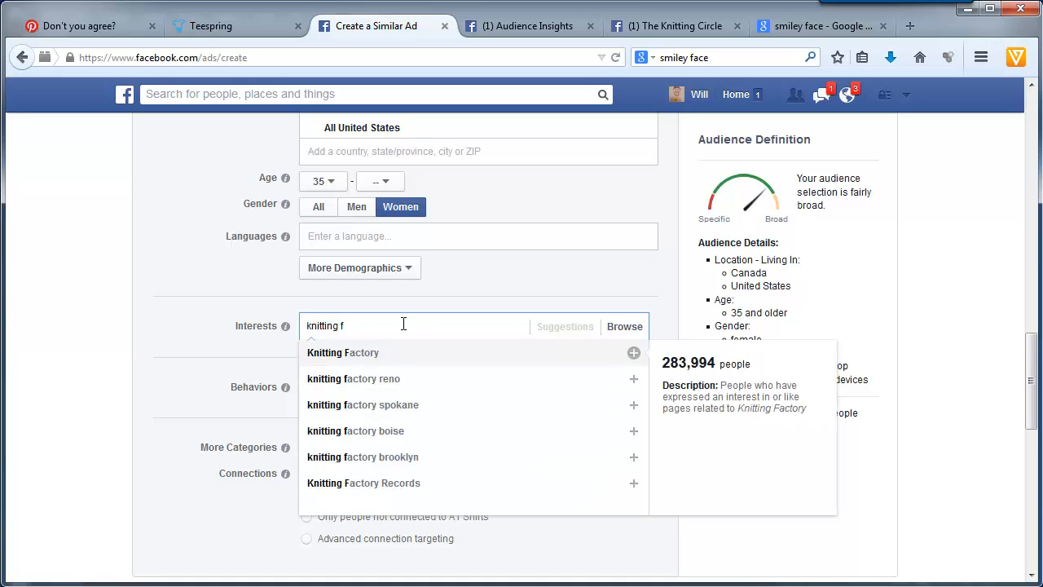
{"action": "key", "text": "BackSpace"}
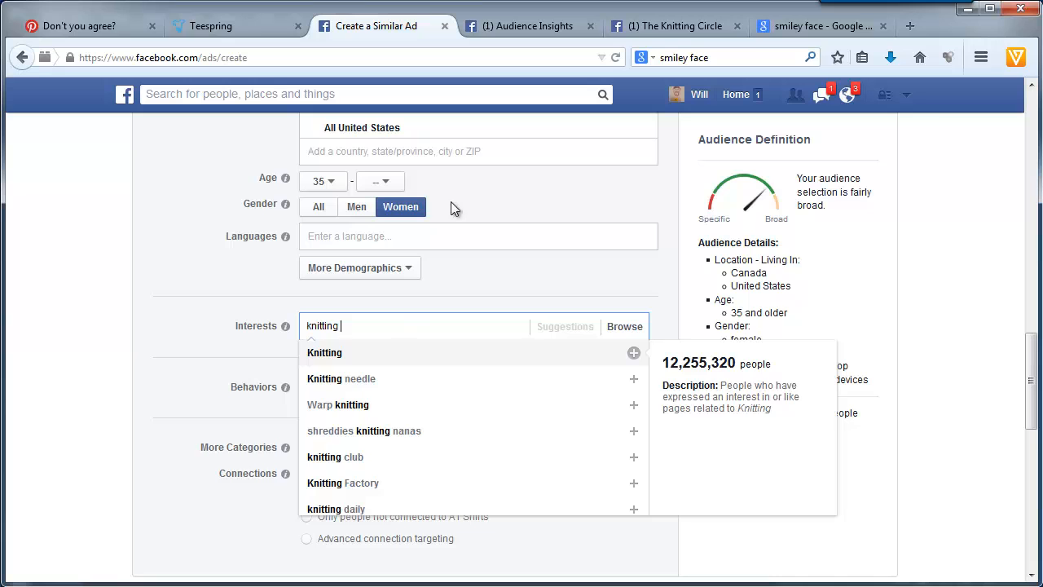
- Recheck the Audience Insights page list and add the interest knit crochet now to the ad's targeting
{"action": "left_click", "coordinate": [522, 27]}
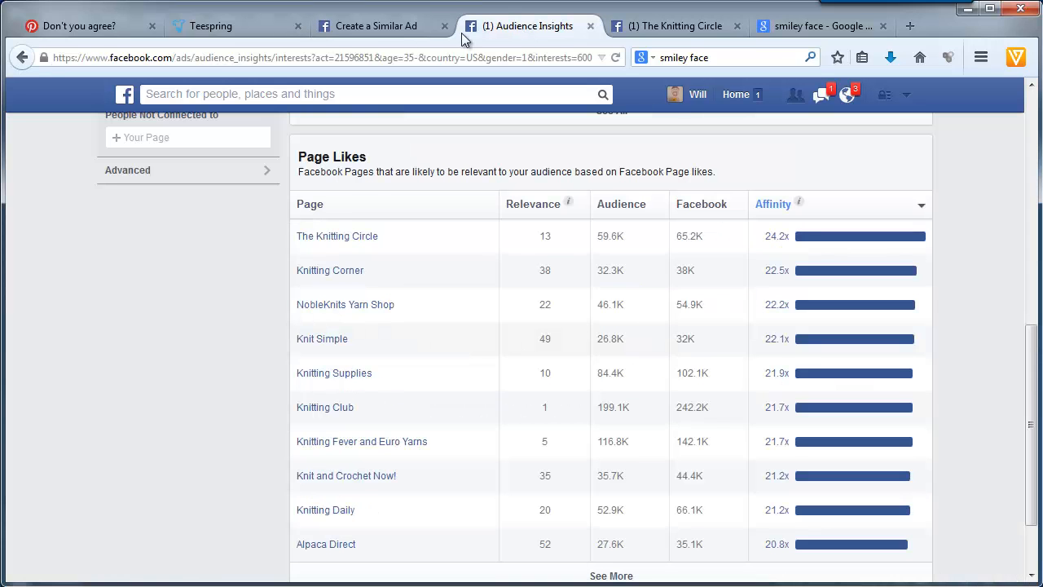
{"action": "left_click", "coordinate": [374, 29]}
{"action": "left_click_drag", "start_coordinate": [391, 325], "coordinate": [213, 334]}
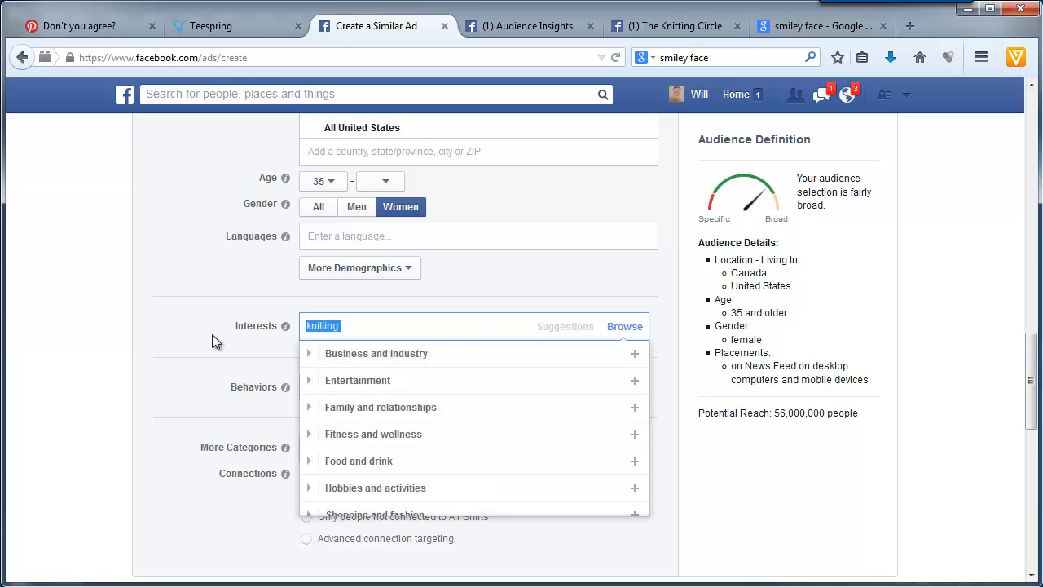
{"action": "type", "text": "knit and cr"}
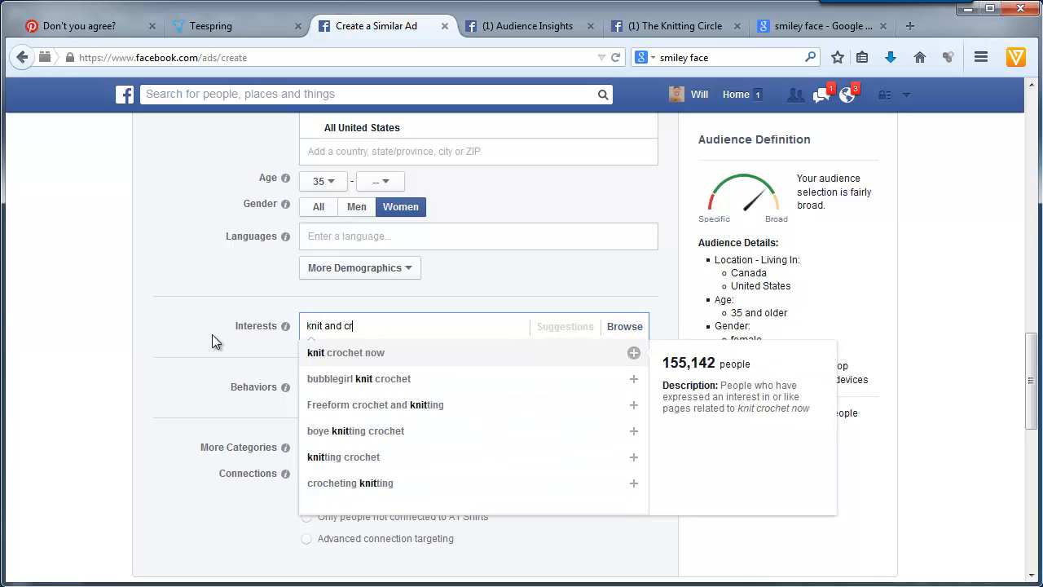
{"action": "left_click", "coordinate": [314, 362]}
- Copy the interest's name and create a new ad set in the campaign named 4 - knit crochet now
{"action": "left_click_drag", "start_coordinate": [401, 348], "coordinate": [334, 346]}
{"action": "right_click", "coordinate": [334, 346]}
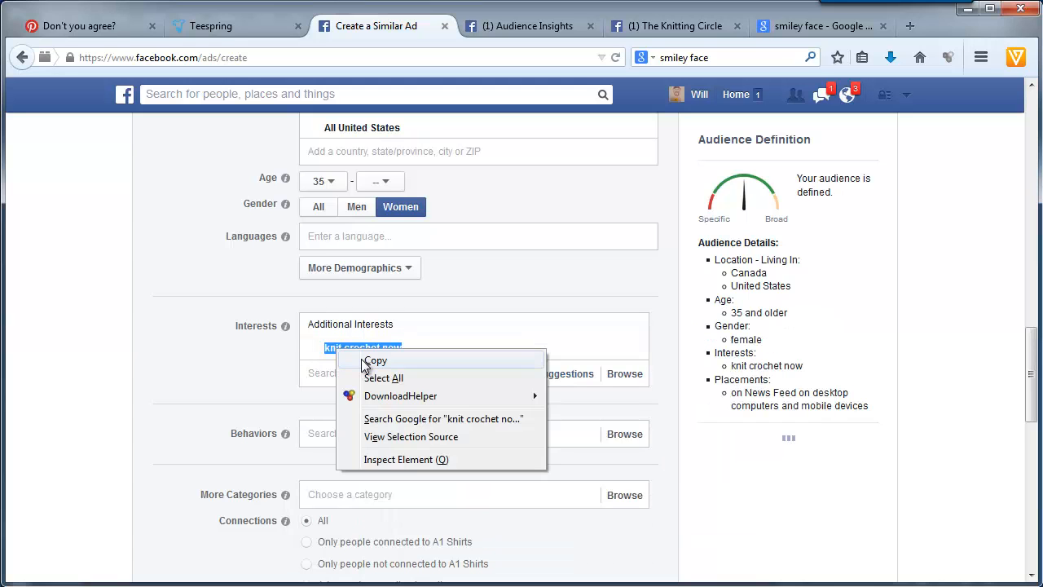
{"action": "left_click", "coordinate": [365, 361]}
{"action": "scroll", "coordinate": [191, 379], "scroll_direction": "down", "scroll_amount": 3}
{"action": "scroll", "coordinate": [190, 383], "scroll_direction": "up", "scroll_amount": 4}
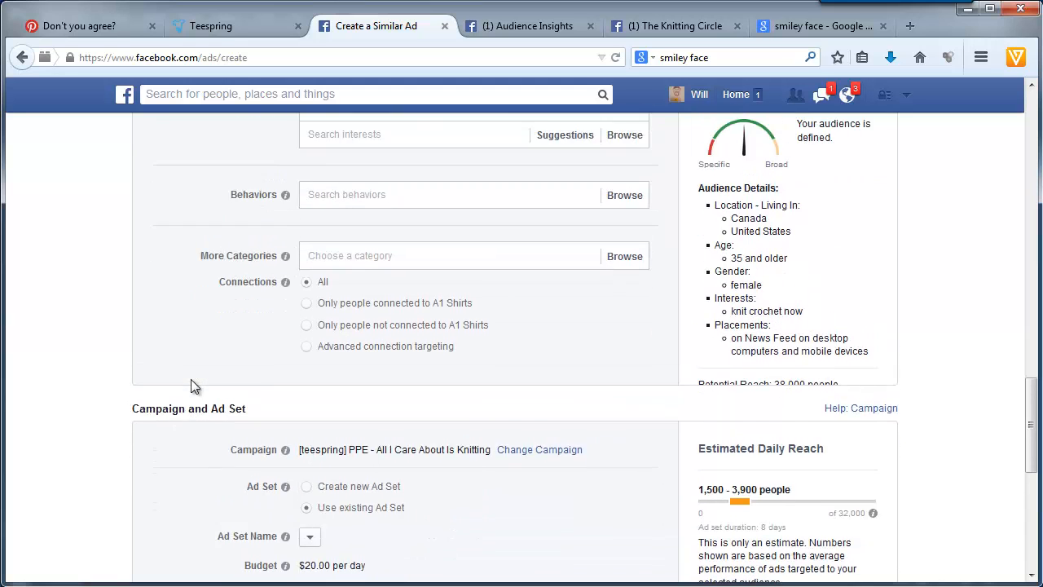
{"action": "scroll", "coordinate": [269, 420], "scroll_direction": "down", "scroll_amount": 8}
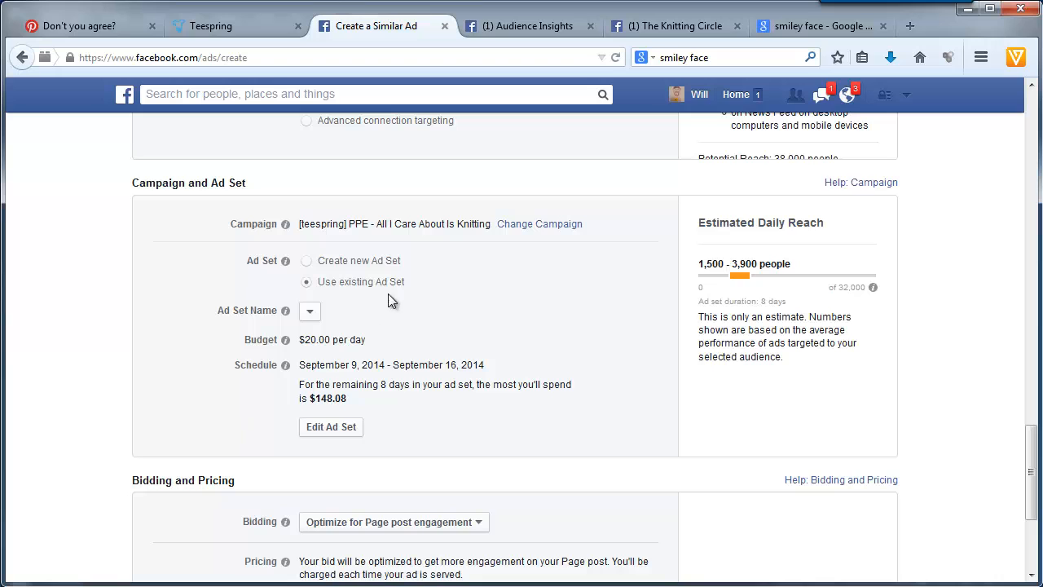
{"action": "left_click", "coordinate": [390, 262]}
{"action": "left_click_drag", "start_coordinate": [375, 309], "coordinate": [171, 312]}
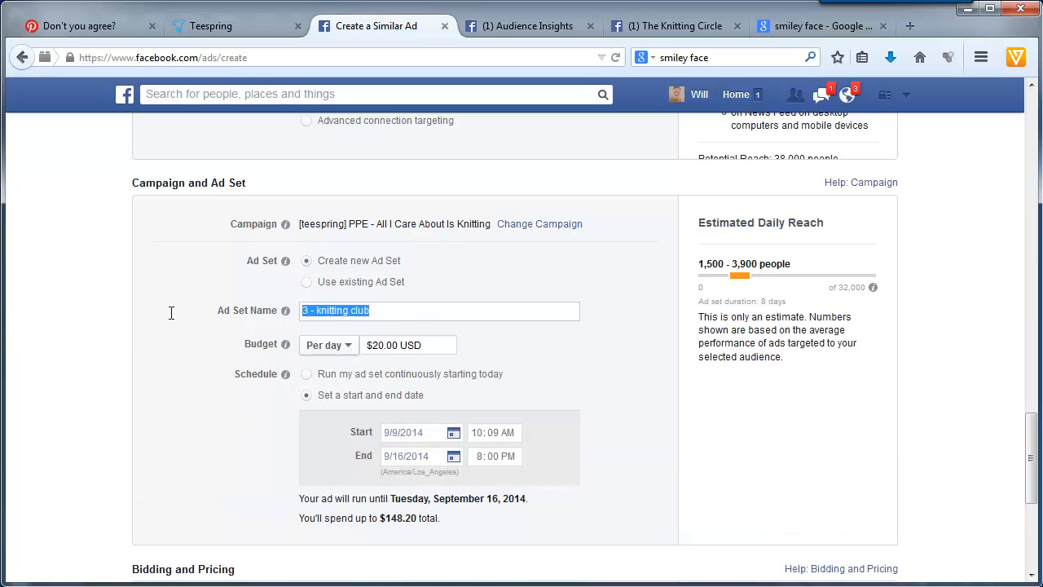
{"action": "type", "text": "4 -"}
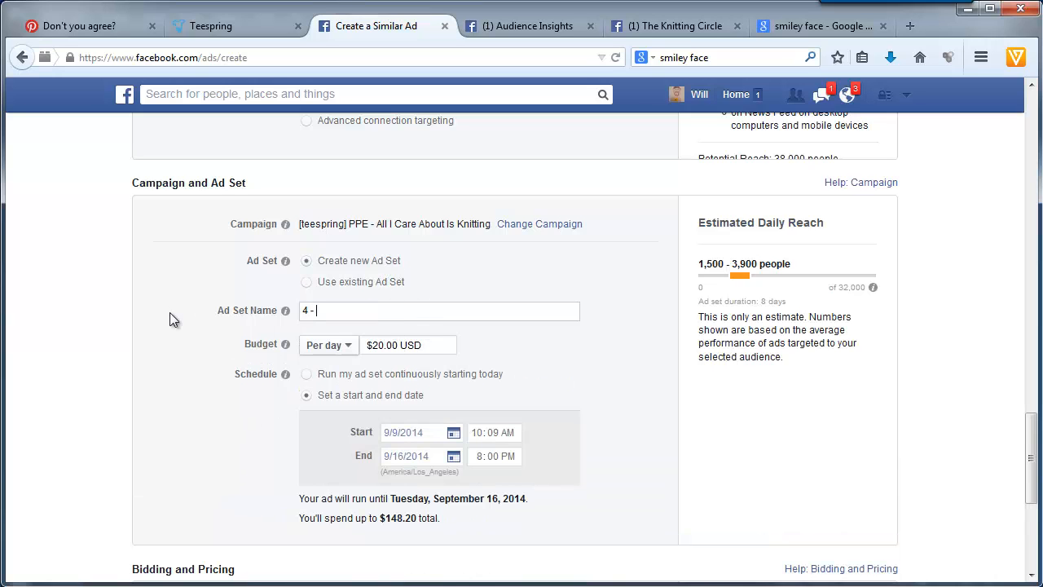
{"action": "type", "text": " knit crochet now"}
- Place the order for the knit crochet now ad and create another similar ad from it
{"action": "scroll", "coordinate": [159, 368], "scroll_direction": "down", "scroll_amount": 2}
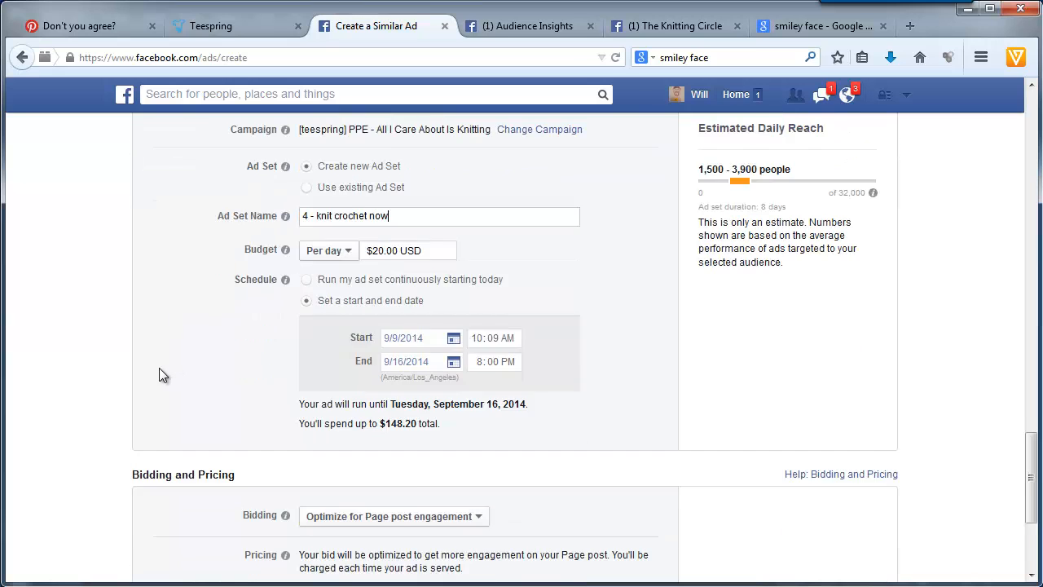
{"action": "scroll", "coordinate": [159, 367], "scroll_direction": "down", "scroll_amount": 2}
{"action": "left_click", "coordinate": [178, 528]}
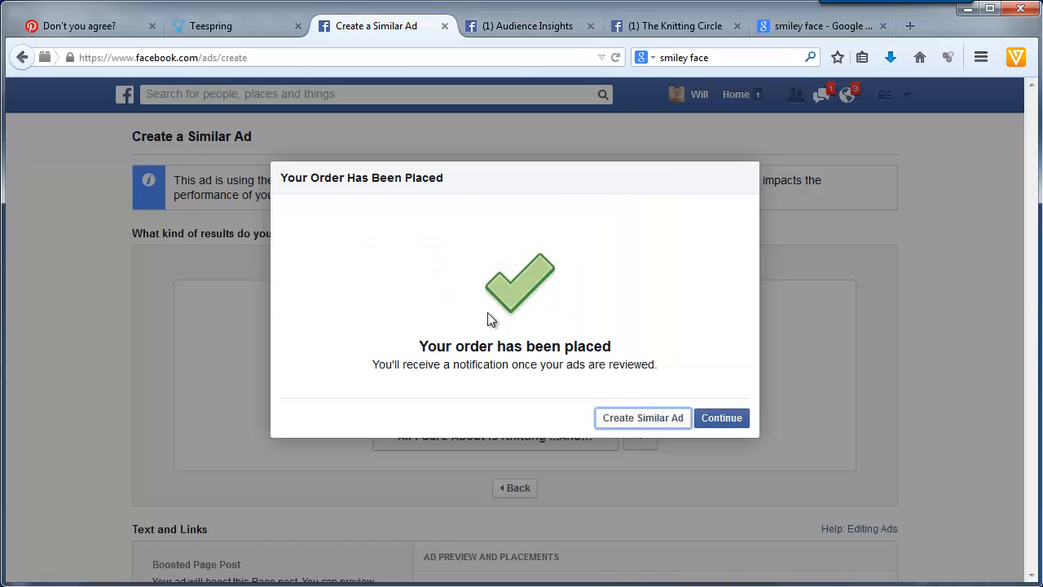
{"action": "left_click", "coordinate": [641, 423]}
- Change the new similar ad's URL tag to a=5
{"action": "scroll", "coordinate": [131, 376], "scroll_direction": "down", "scroll_amount": 2}
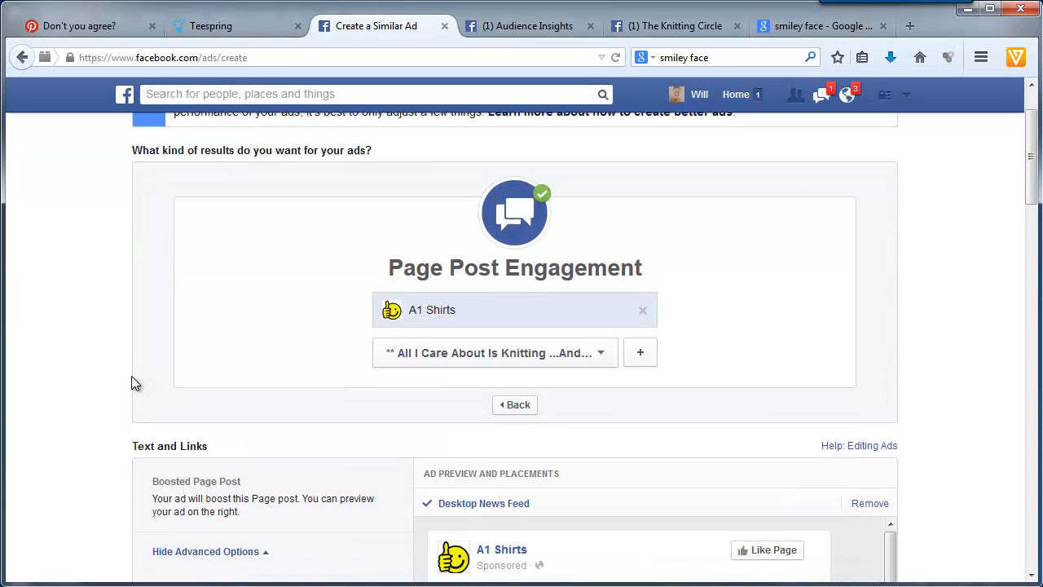
{"action": "scroll", "coordinate": [132, 376], "scroll_direction": "down", "scroll_amount": 2}
{"action": "double_click", "coordinate": [216, 520]}
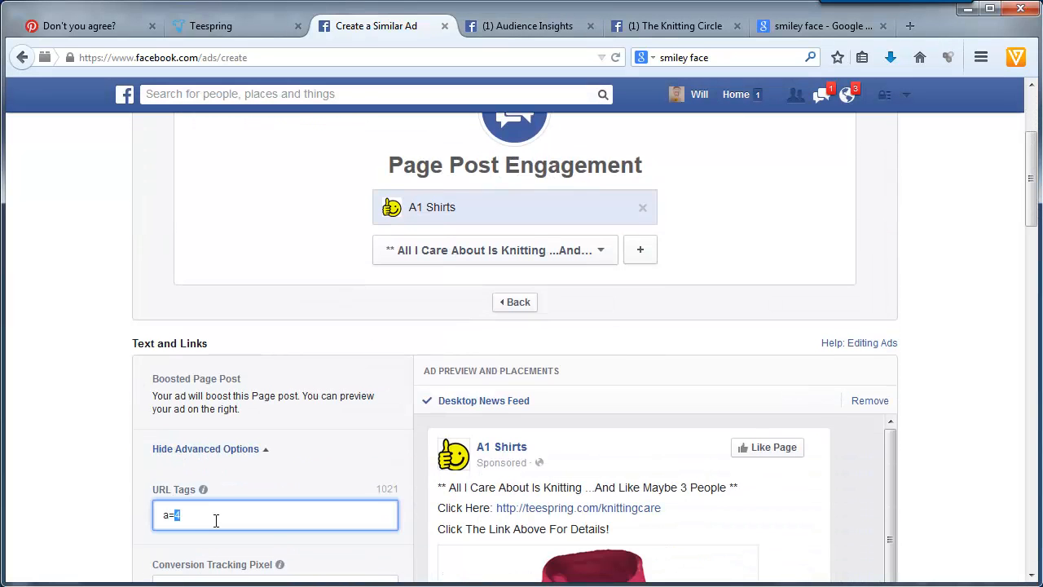
{"action": "type", "text": "5"}
{"action": "left_click", "coordinate": [90, 461]}
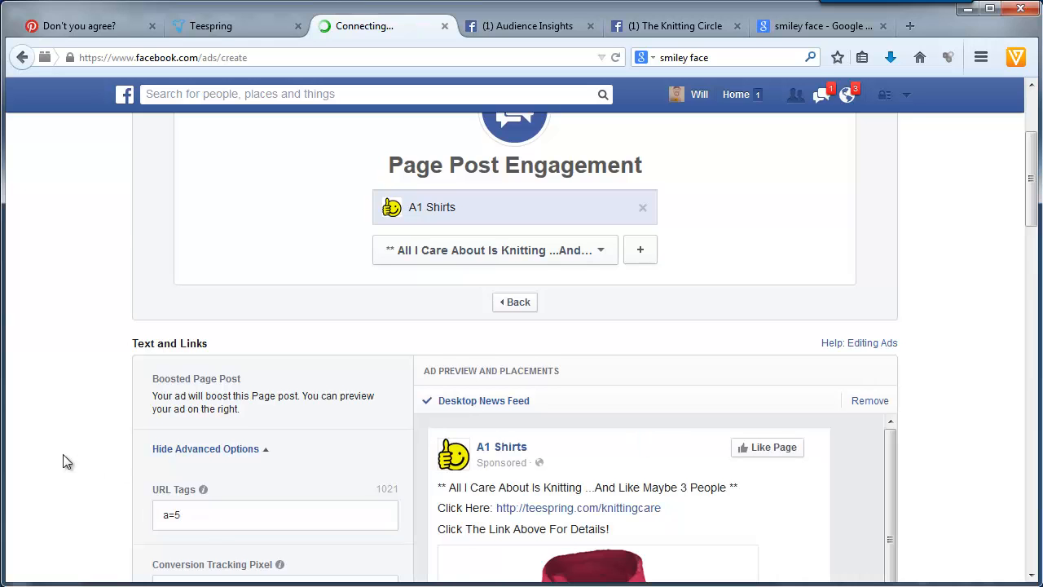
- Replace the knit crochet now interest with knitting daily, the next suitable page in the Audience Insights list
{"action": "scroll", "coordinate": [63, 459], "scroll_direction": "down", "scroll_amount": 6}
{"action": "scroll", "coordinate": [67, 461], "scroll_direction": "down", "scroll_amount": 8}
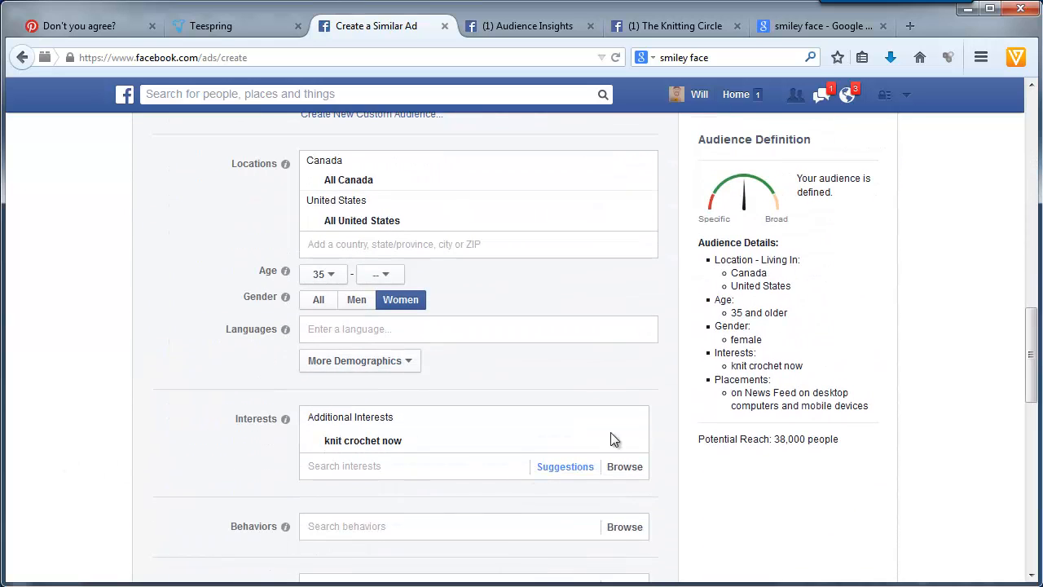
{"action": "left_click", "coordinate": [634, 442]}
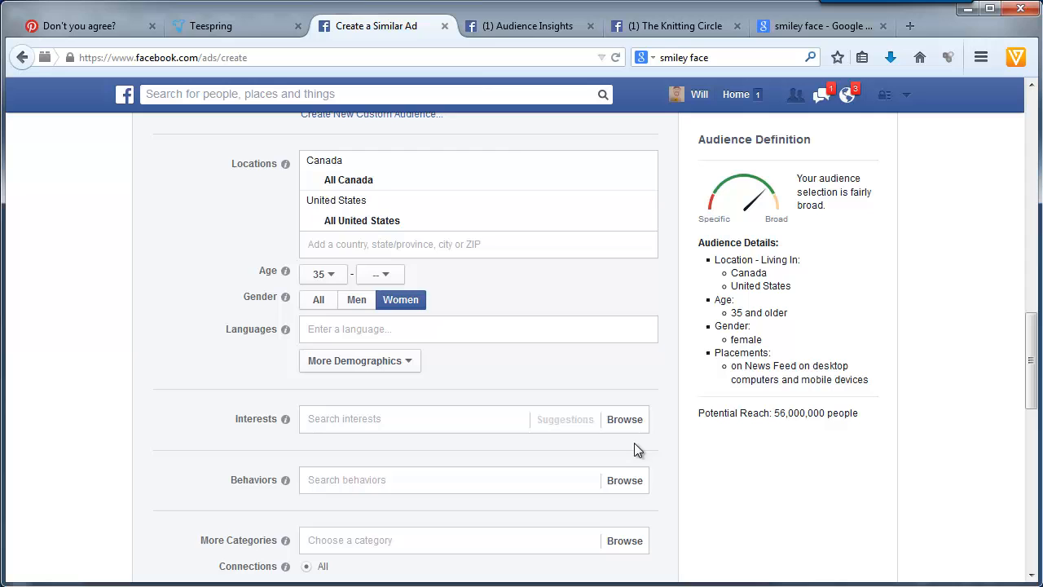
{"action": "left_click", "coordinate": [526, 27]}
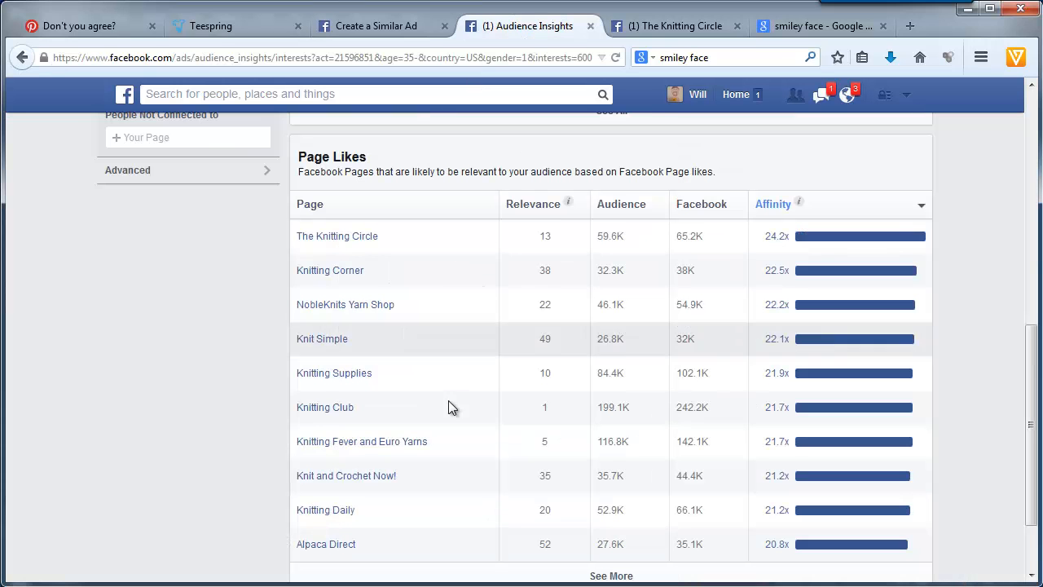
{"action": "left_click", "coordinate": [359, 23]}
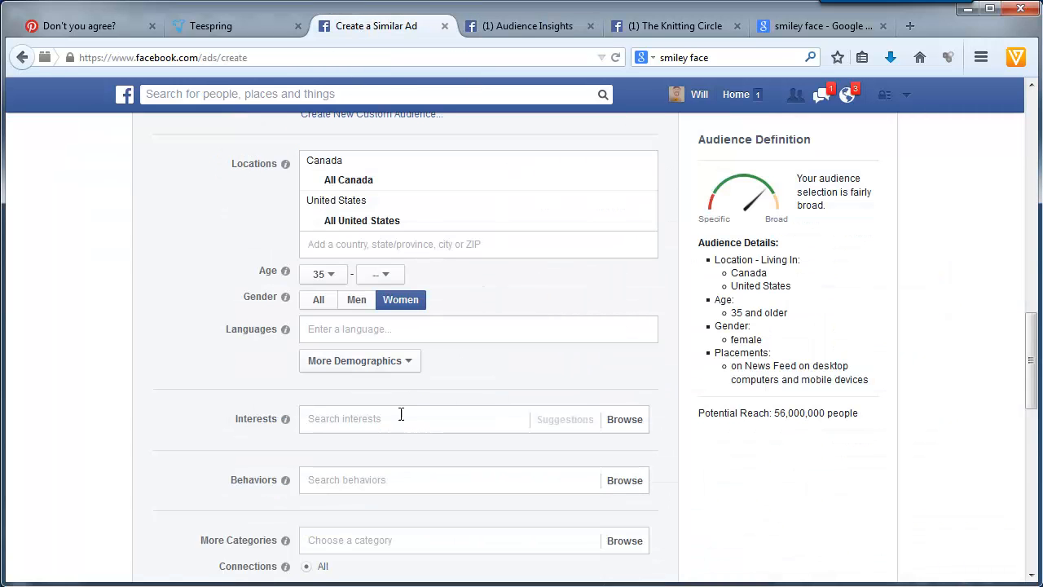
{"action": "left_click", "coordinate": [451, 416]}
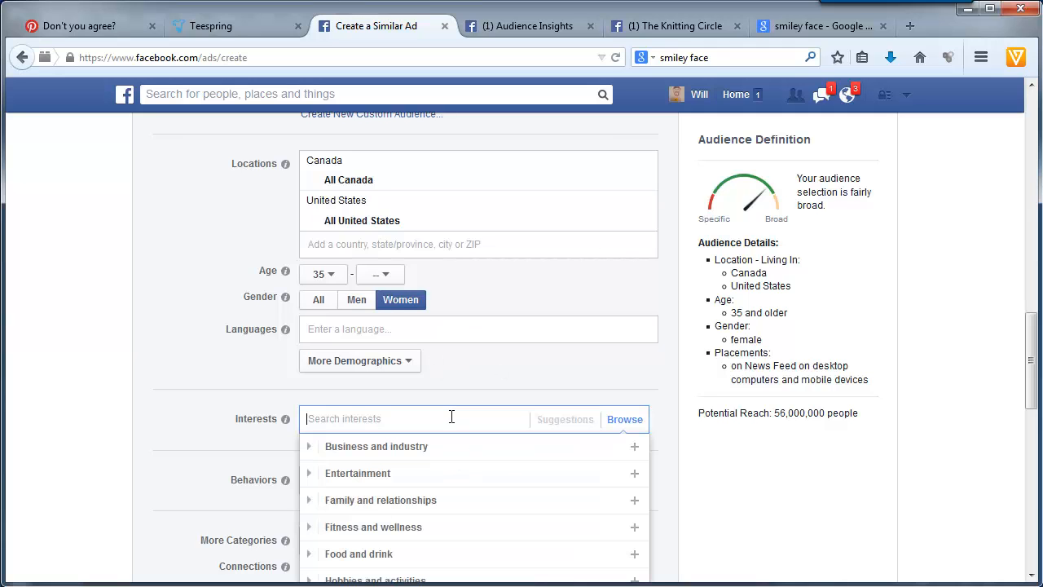
{"action": "type", "text": "knitting daily"}
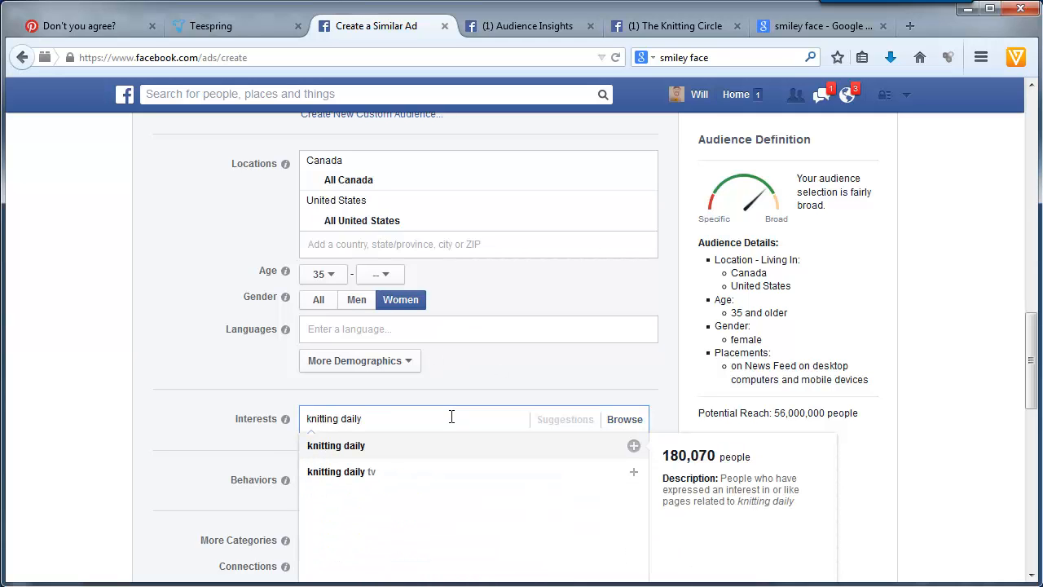
{"action": "left_click", "coordinate": [396, 446]}
- Copy the interest's name and set up a new ad set in the campaign named 5 - knitting daily
{"action": "left_click_drag", "start_coordinate": [400, 441], "coordinate": [326, 440]}
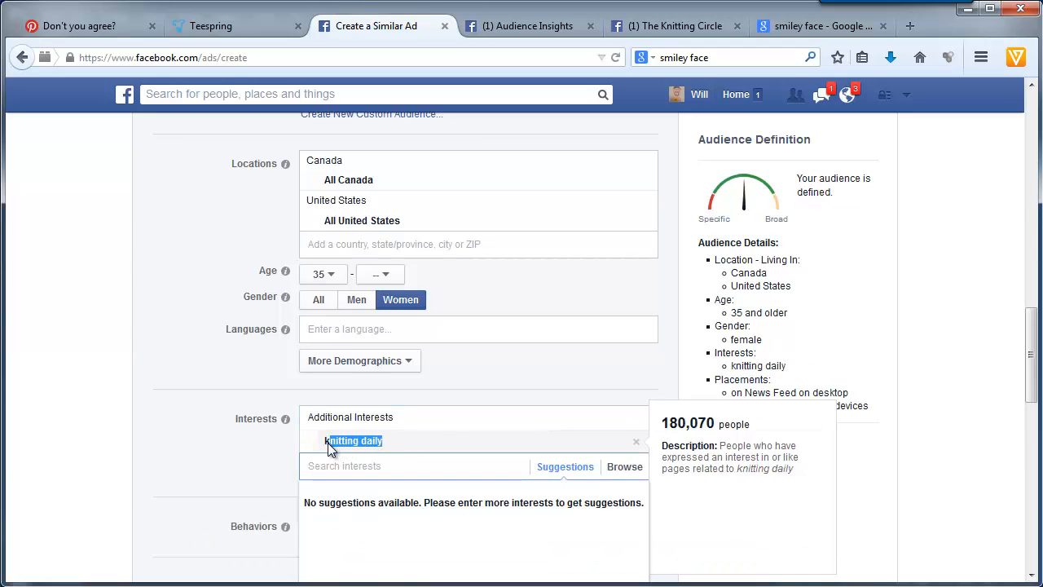
{"action": "right_click", "coordinate": [343, 448]}
{"action": "left_click", "coordinate": [342, 453]}
{"action": "left_click", "coordinate": [150, 446]}
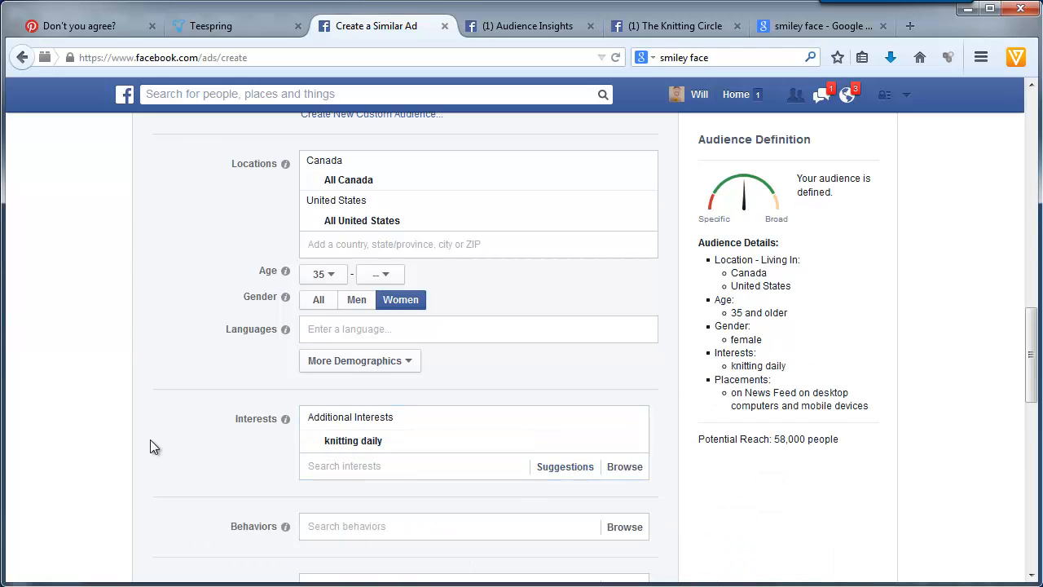
{"action": "scroll", "coordinate": [146, 438], "scroll_direction": "down", "scroll_amount": 6}
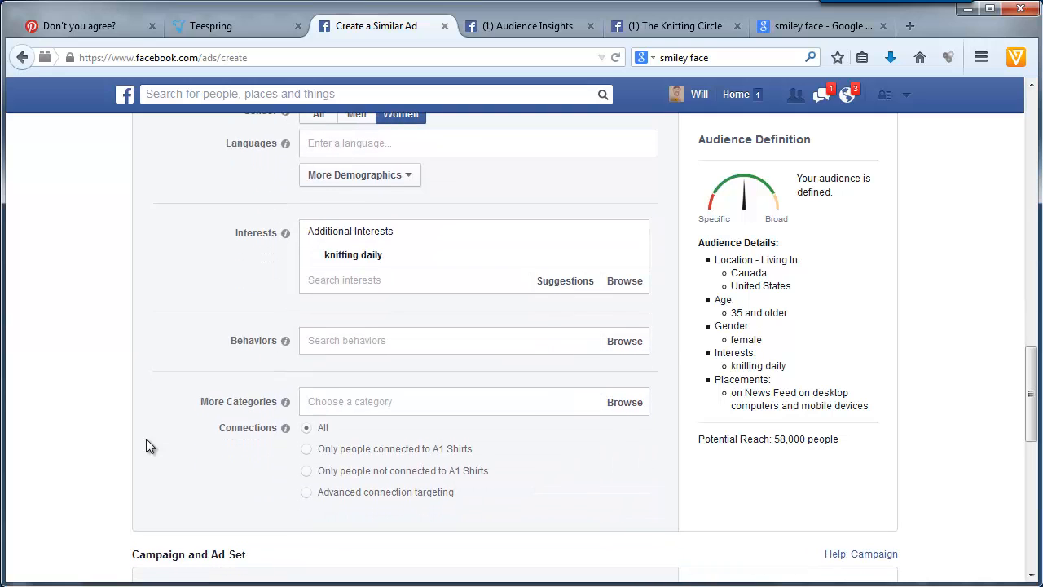
{"action": "left_click", "coordinate": [351, 354]}
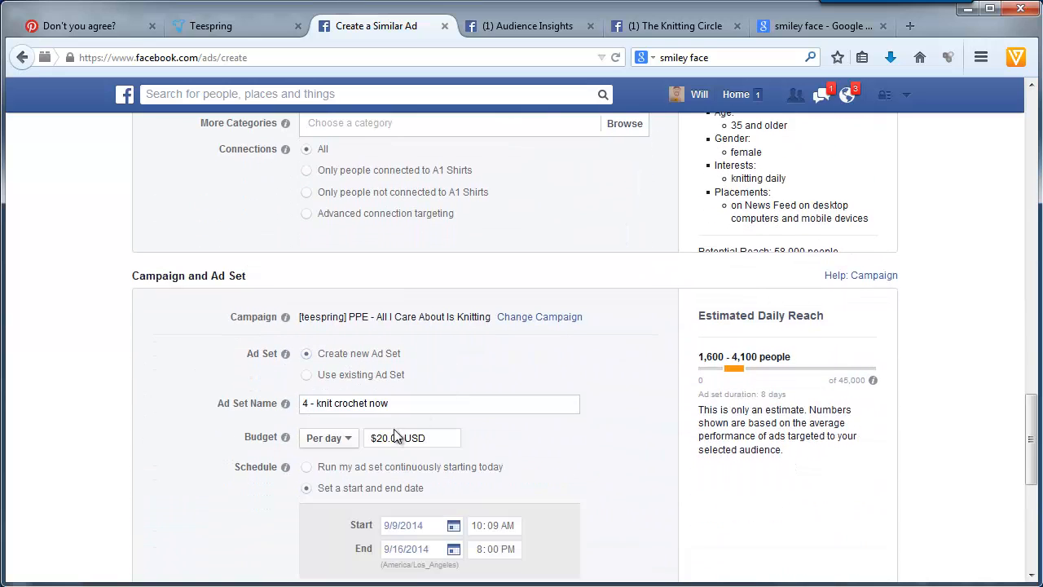
{"action": "left_click_drag", "start_coordinate": [388, 402], "coordinate": [144, 408]}
{"action": "type", "text": "- knitting daily"}
- Place the order for the knitting daily ad and continue to its ad set summary without creating another similar ad
{"action": "scroll", "coordinate": [196, 445], "scroll_direction": "down", "scroll_amount": 5}
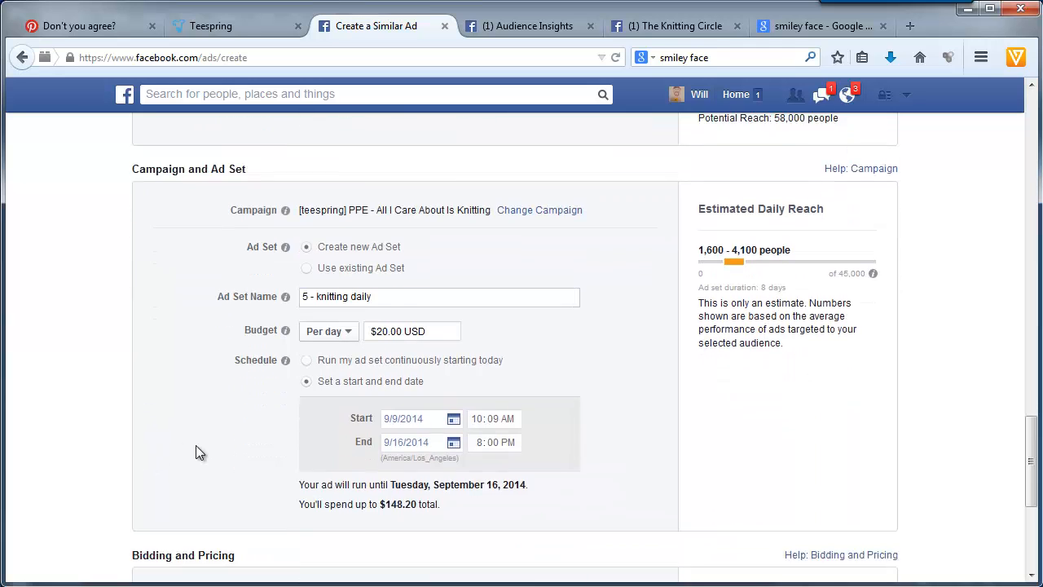
{"action": "scroll", "coordinate": [119, 427], "scroll_direction": "down", "scroll_amount": 5}
{"action": "left_click", "coordinate": [171, 402]}
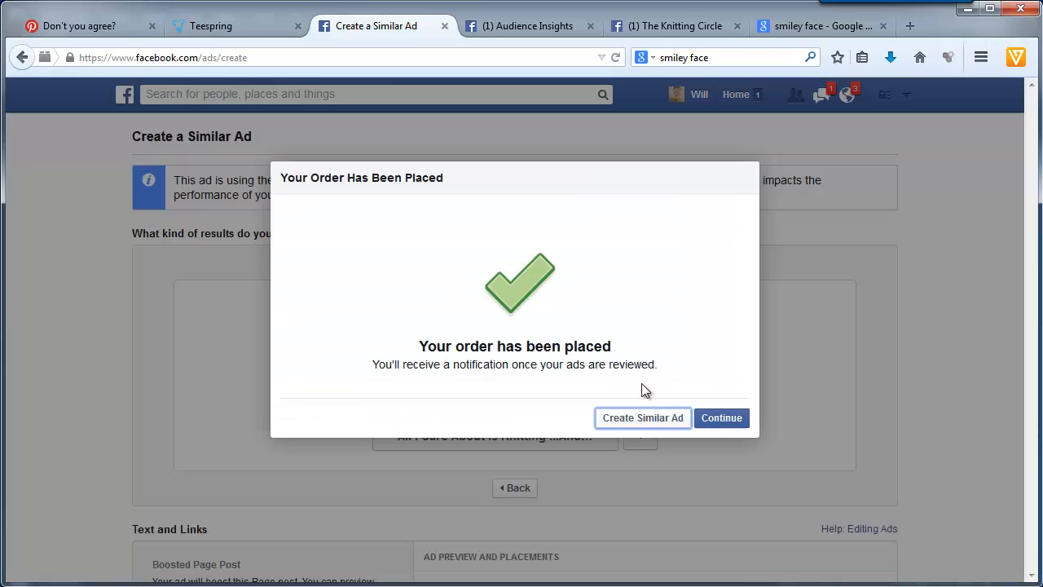
{"action": "left_click", "coordinate": [721, 418]}
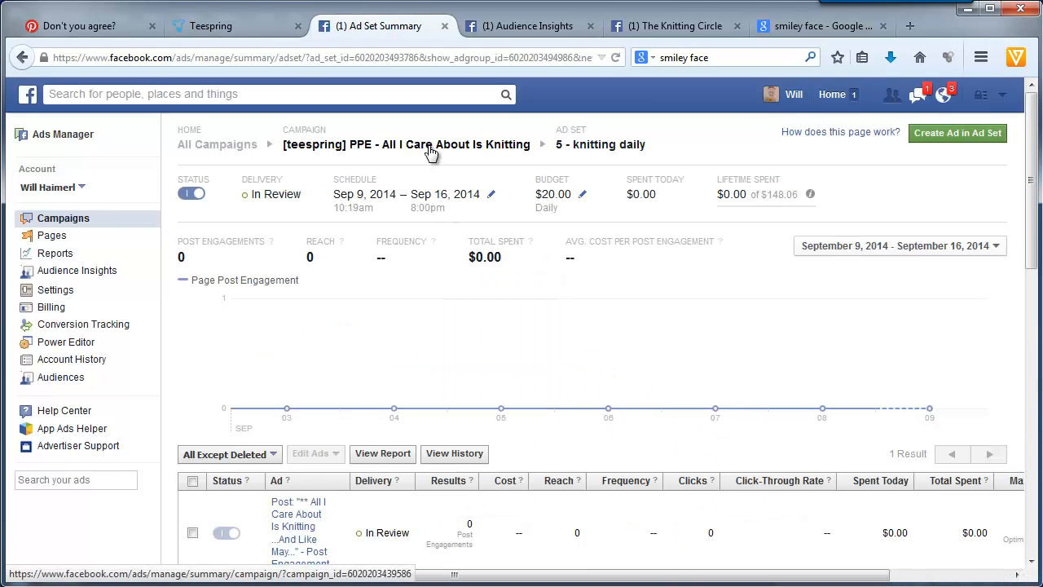
- Open the [teespring] PPE - All I Care About Is Knitting campaign and sort its ad sets by name in ascending order
{"action": "left_click", "coordinate": [429, 151]}
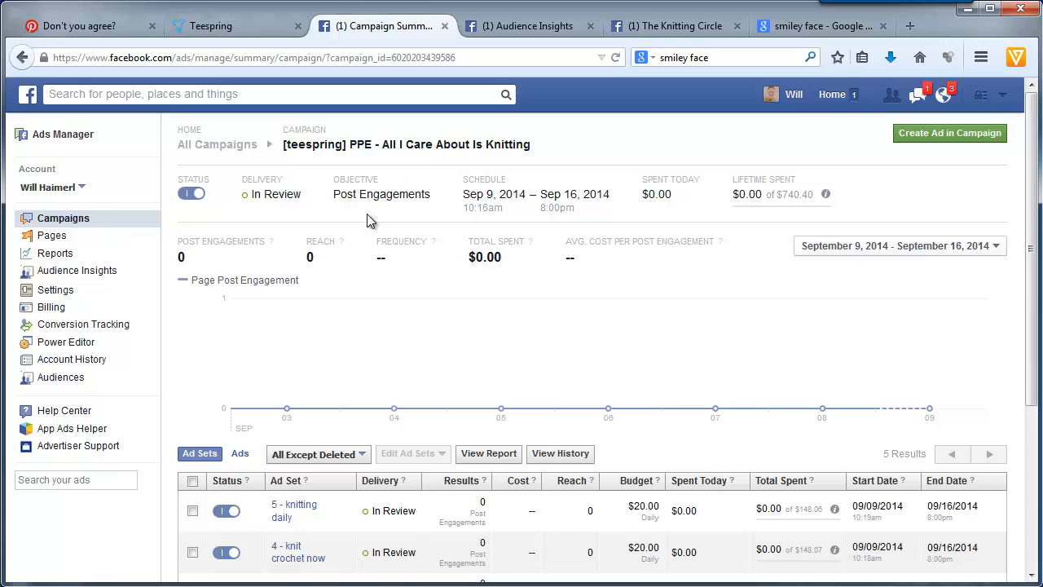
{"action": "scroll", "coordinate": [444, 461], "scroll_direction": "down", "scroll_amount": 5}
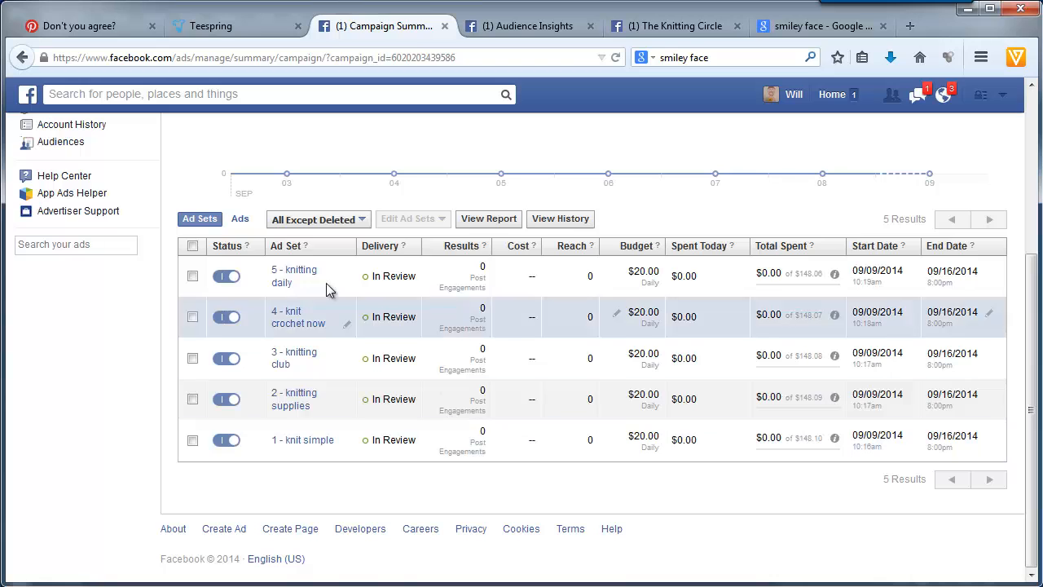
{"action": "left_click", "coordinate": [281, 249]}
{"action": "mouse_move", "coordinate": [374, 323]}
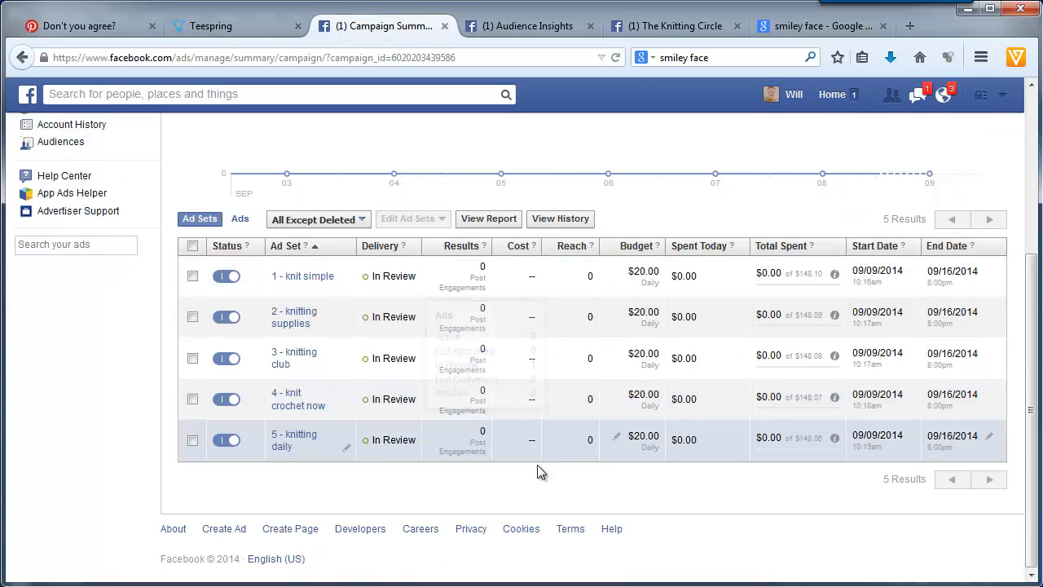